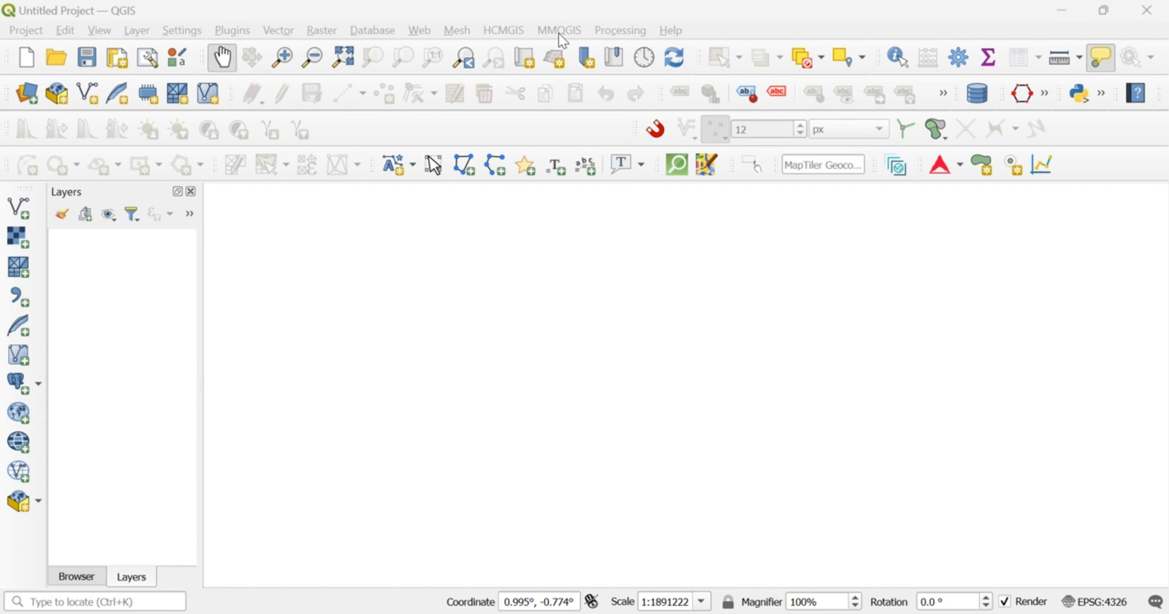
pyautogui.click(558, 34)
pyautogui.moveTo(671, 31)
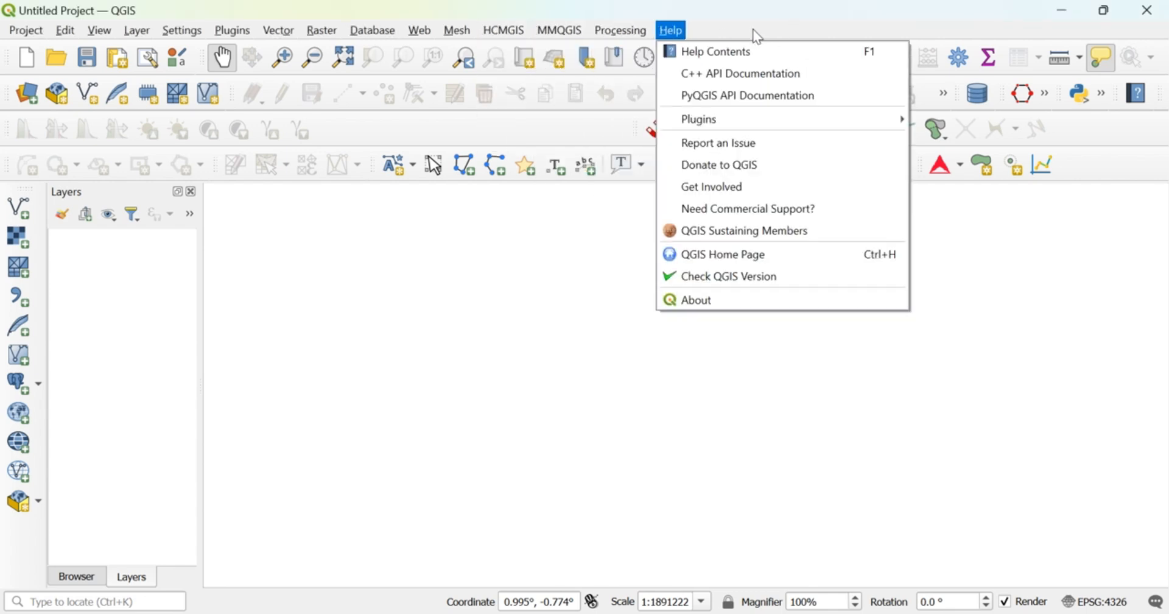
pyautogui.moveTo(558, 30)
pyautogui.moveTo(587, 100)
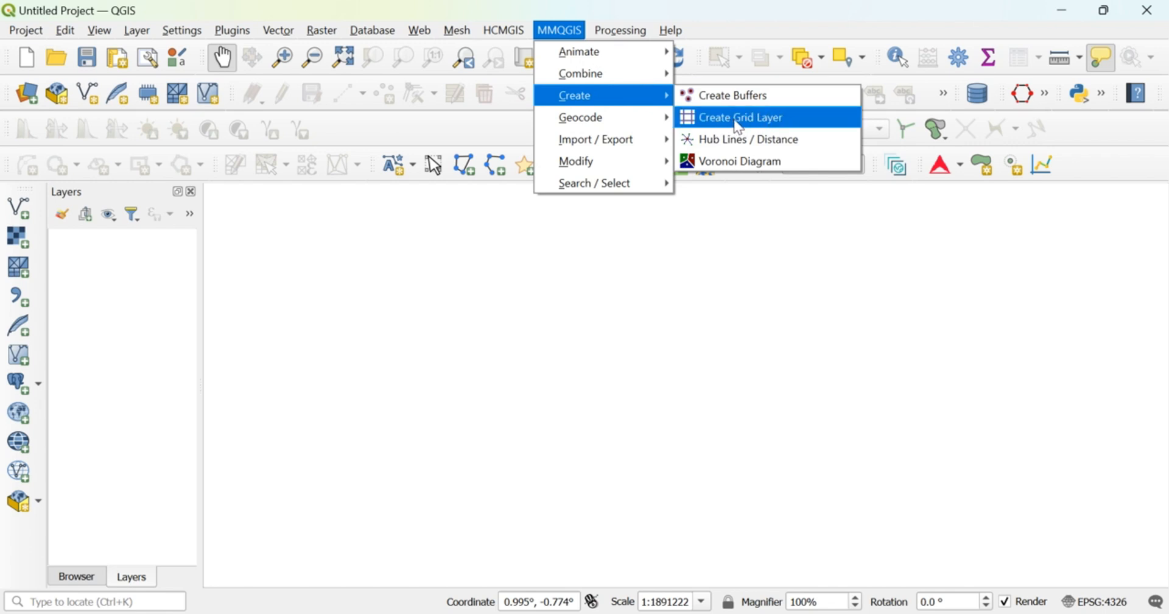
pyautogui.click(787, 21)
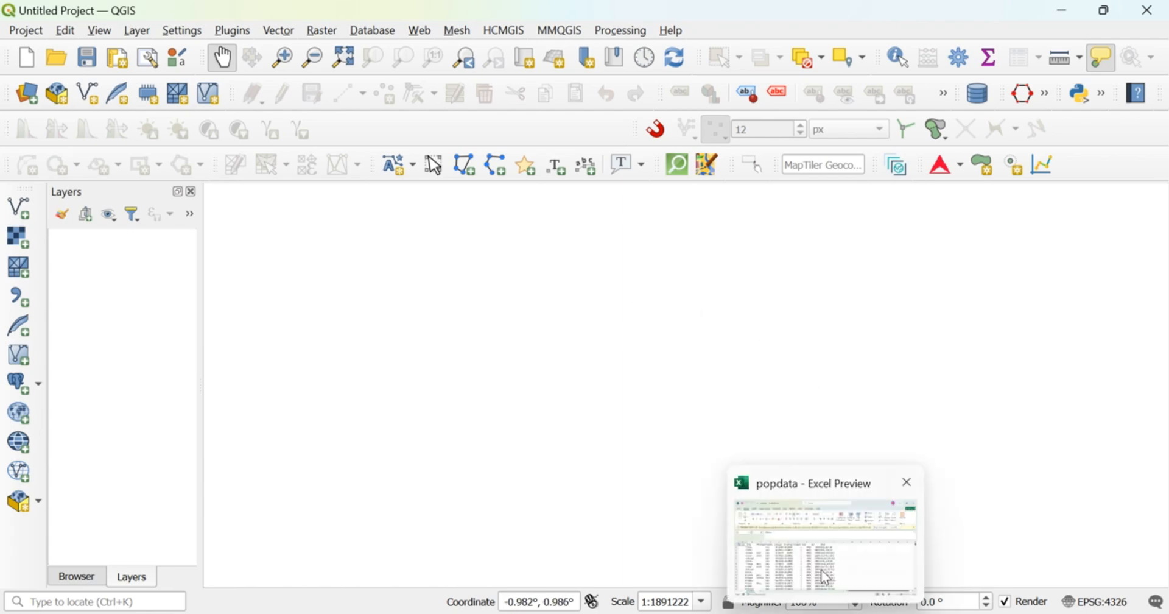
# Step: Switch to the popdata spreadsheet in Excel and examine its records, especially the Latitude, Longitude and pop columns
pyautogui.click(820, 570)
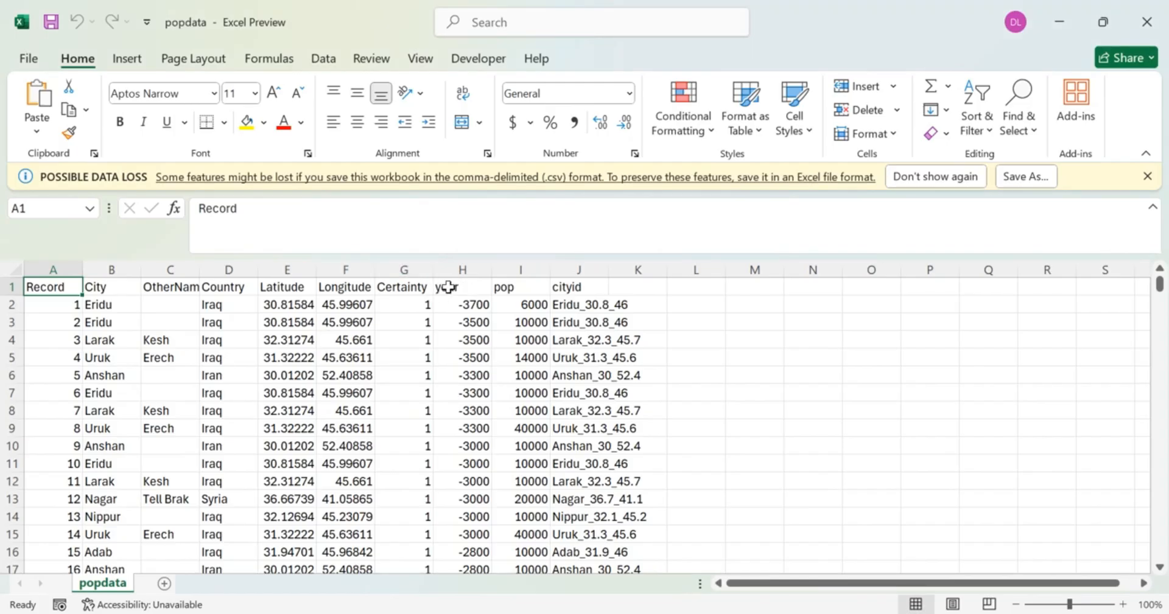
pyautogui.scroll(-7, 404, 376)
pyautogui.scroll(7, 403, 379)
pyautogui.click(287, 263)
pyautogui.click(345, 269)
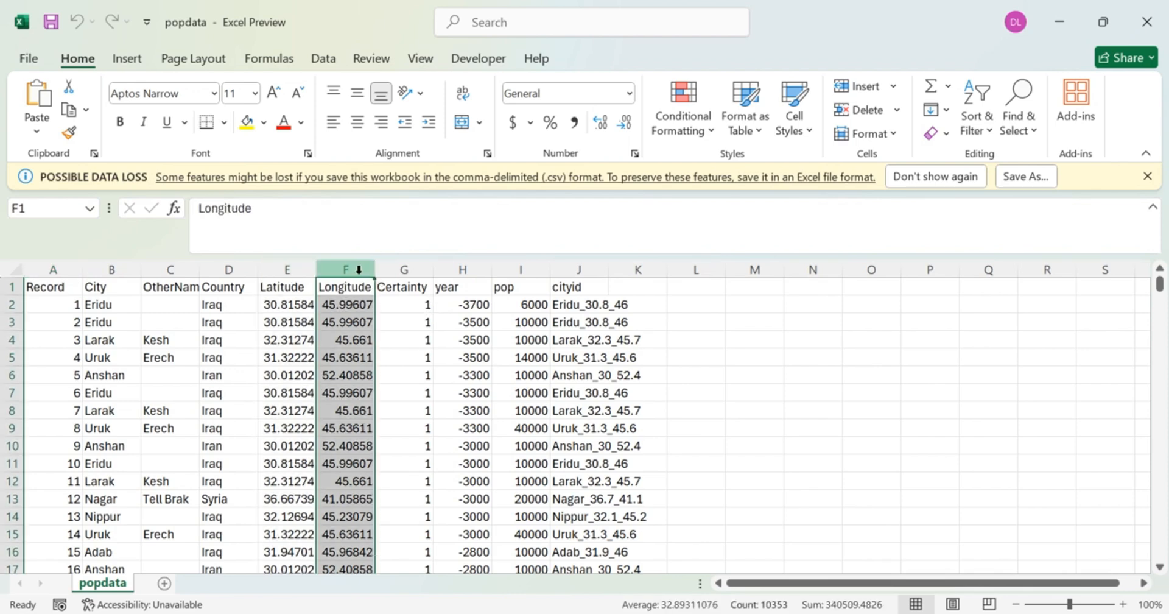
pyautogui.click(518, 353)
pyautogui.click(528, 311)
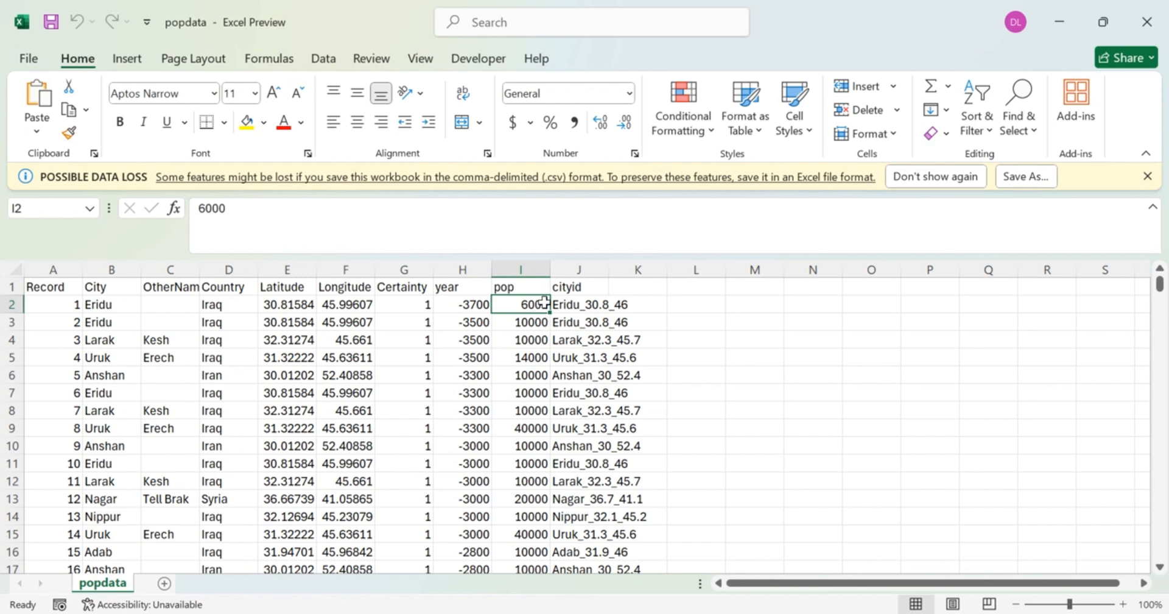
# Step: Turn on filters for the header row and browse the distinct values of the pop column without filtering
pyautogui.click(974, 135)
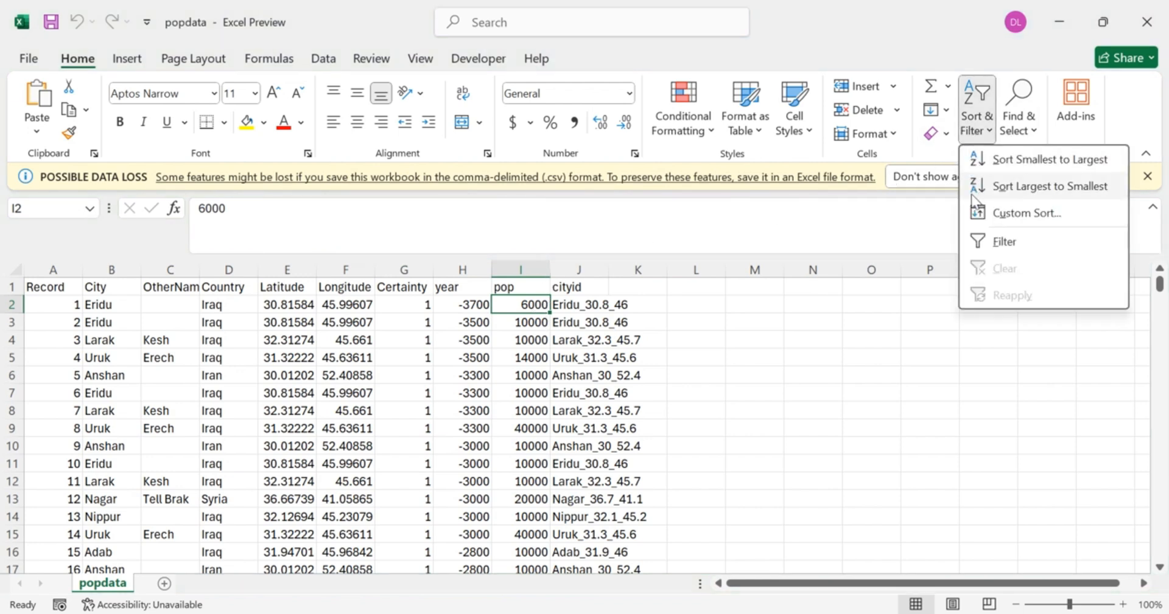
pyautogui.click(989, 241)
pyautogui.click(542, 287)
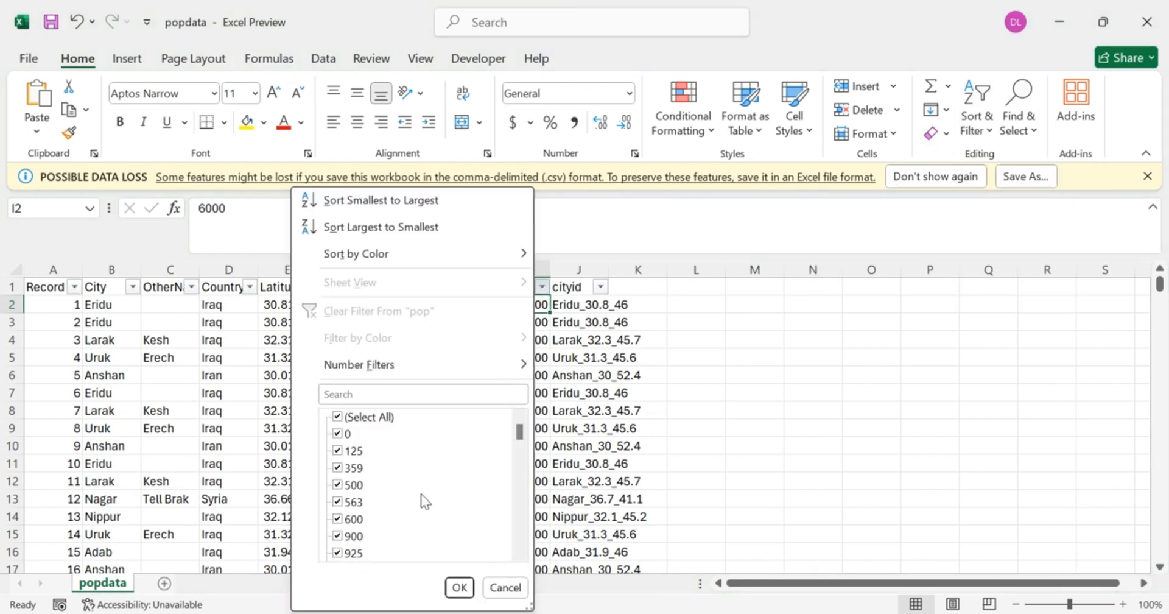
pyautogui.scroll(-10, 423, 495)
pyautogui.moveTo(522, 436)
pyautogui.mouseDown()
pyautogui.moveTo(521, 548)
pyautogui.moveTo(521, 436)
pyautogui.mouseUp()
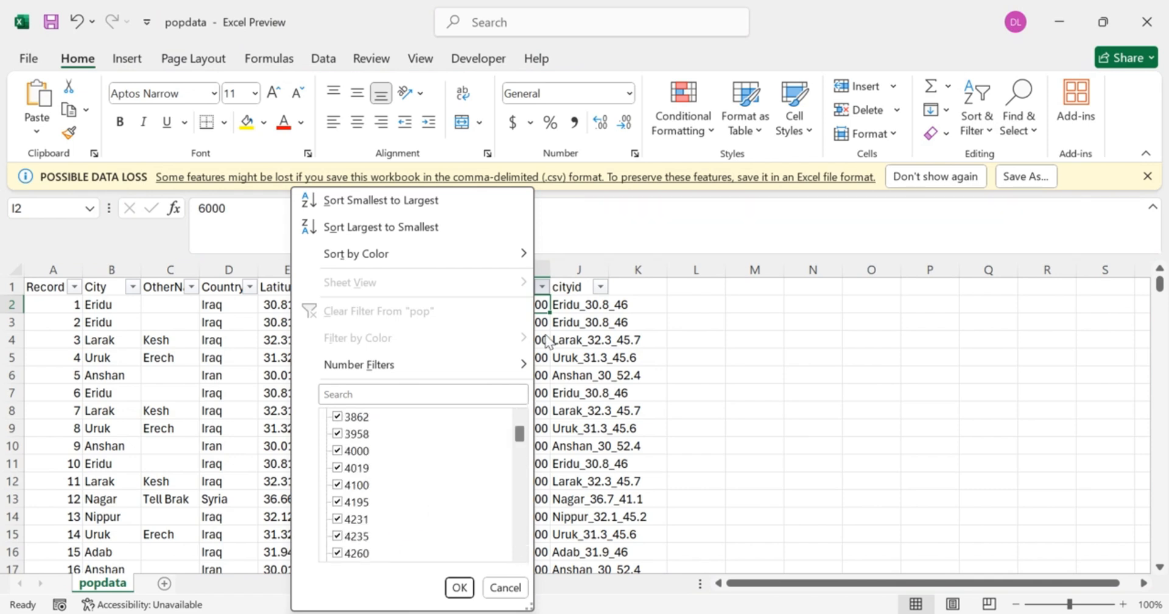
pyautogui.click(506, 587)
# Step: Check the range of values in the year column without filtering it, and return to QGIS
pyautogui.click(484, 287)
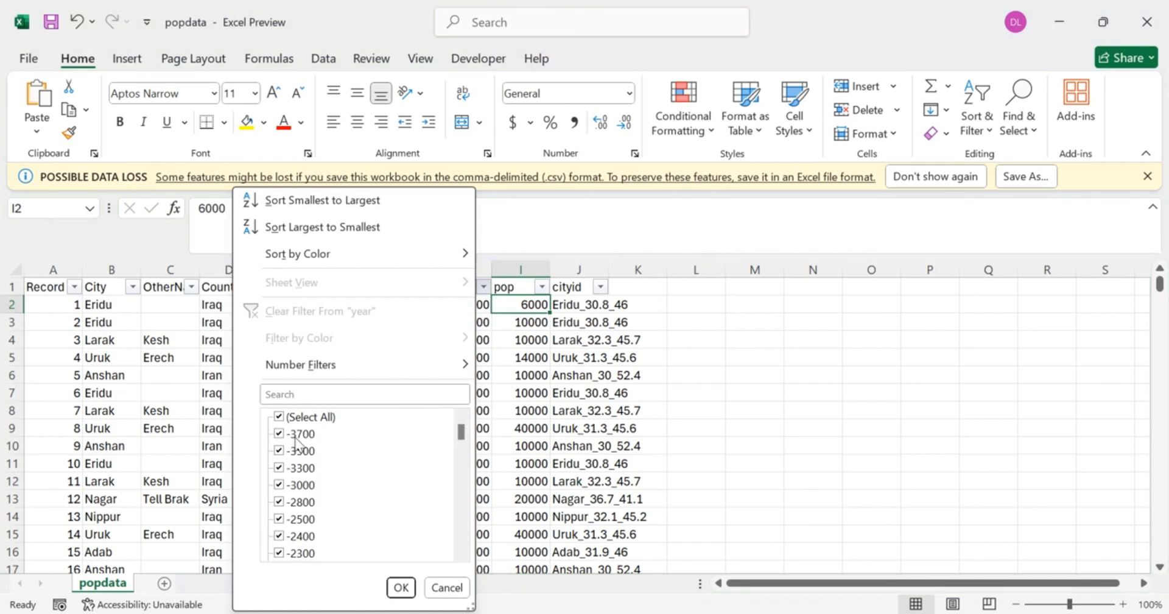
pyautogui.moveTo(466, 436); pyautogui.dragTo(468, 553)
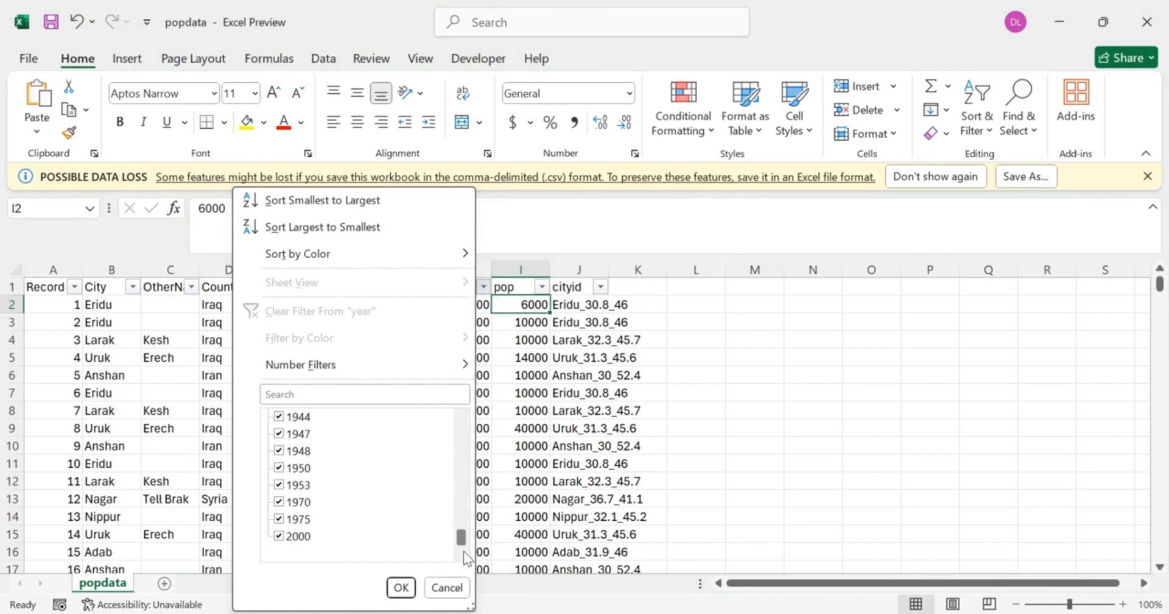
pyautogui.click(447, 587)
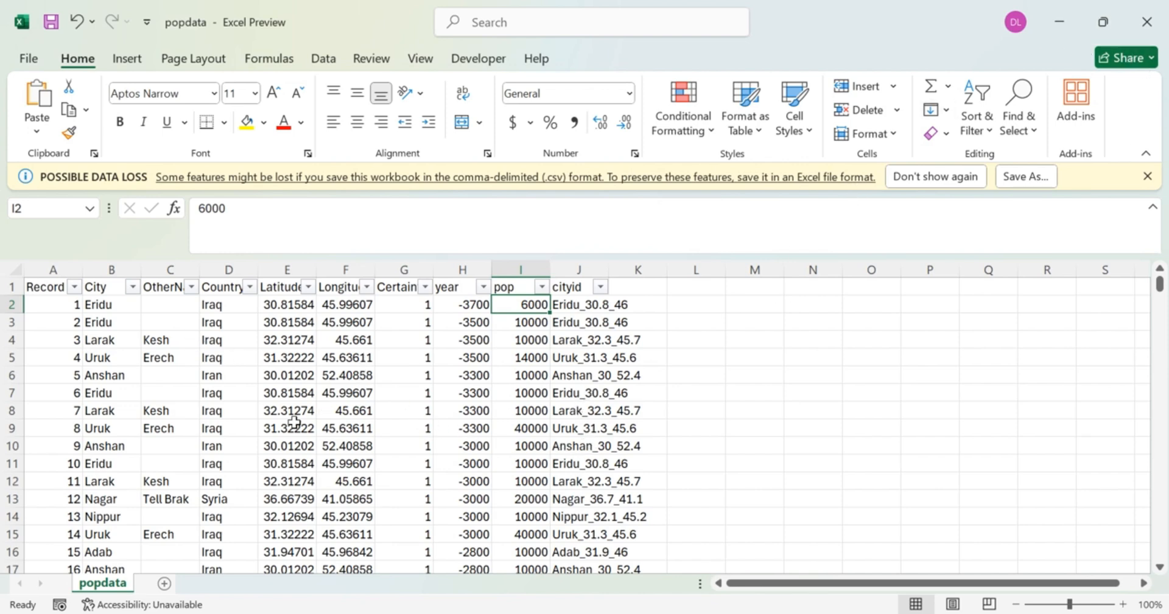
pyautogui.scroll(-4, 365, 390)
pyautogui.scroll(4, 439, 384)
pyautogui.click(464, 323)
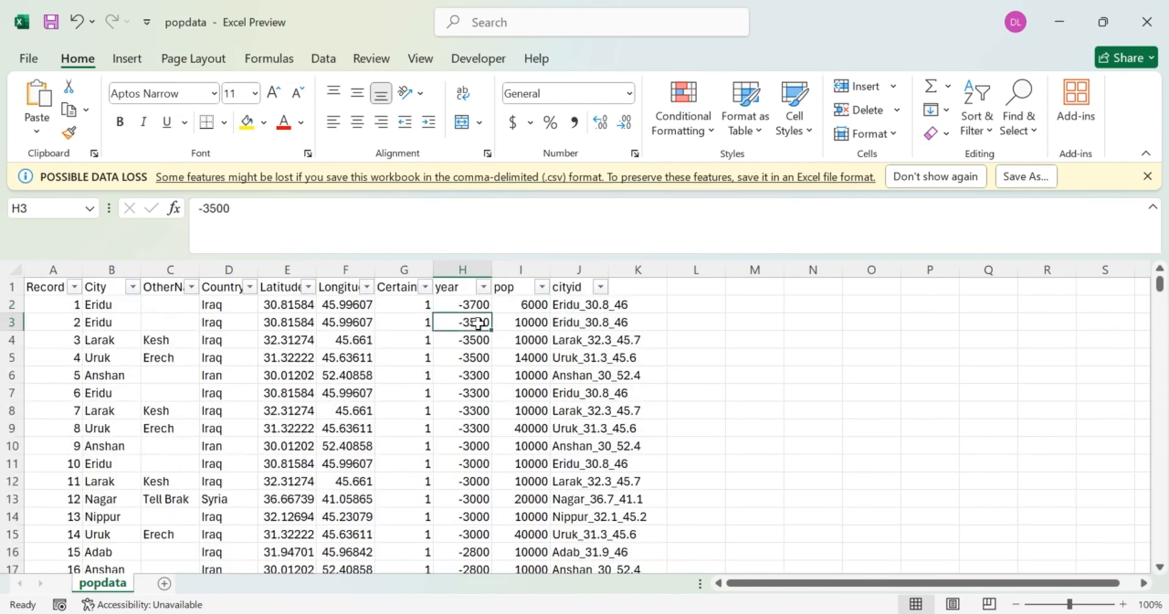
pyautogui.click(1059, 22)
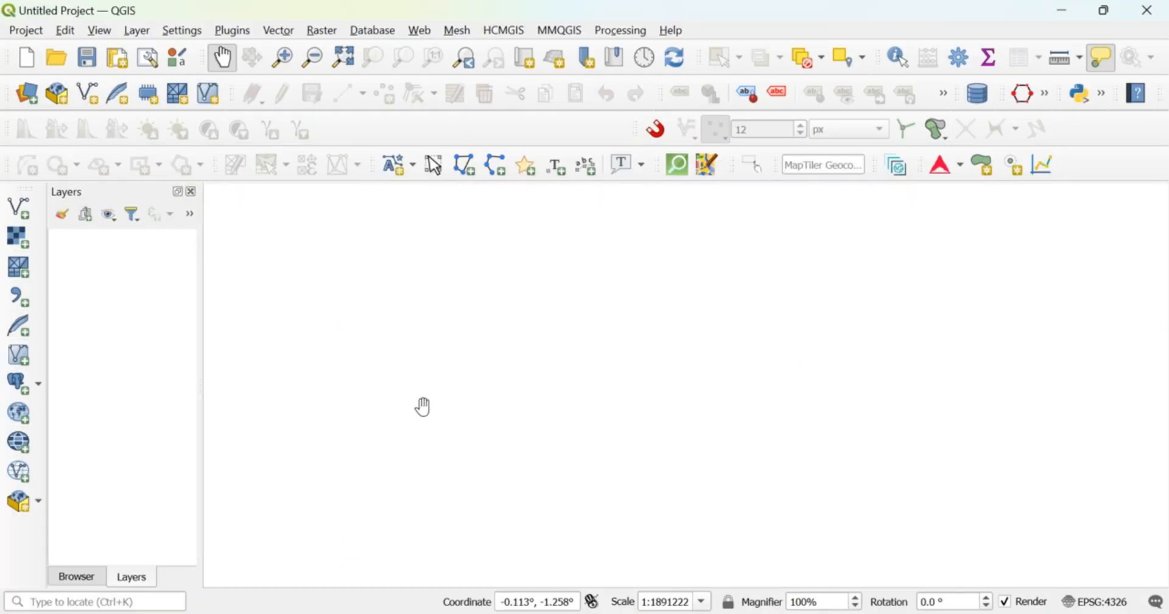
# Step: Import popdata.csv from the Day5 folder as a delimited text point layer, with Longitude as X, Latitude as Y and CRS EPSG:4326
pyautogui.click(19, 308)
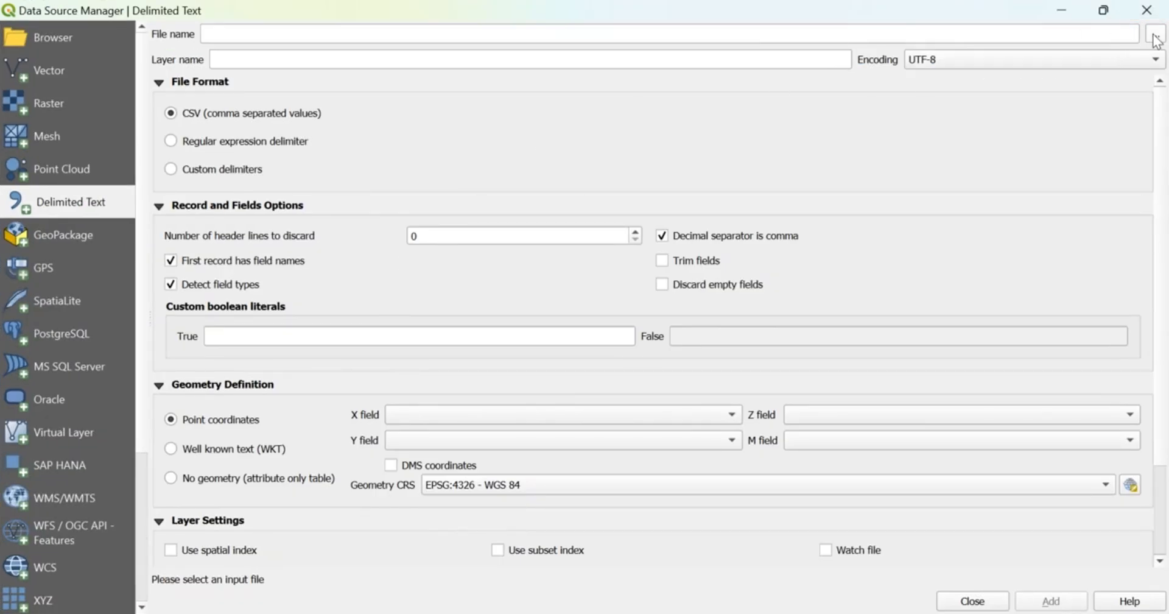
pyautogui.click(1155, 34)
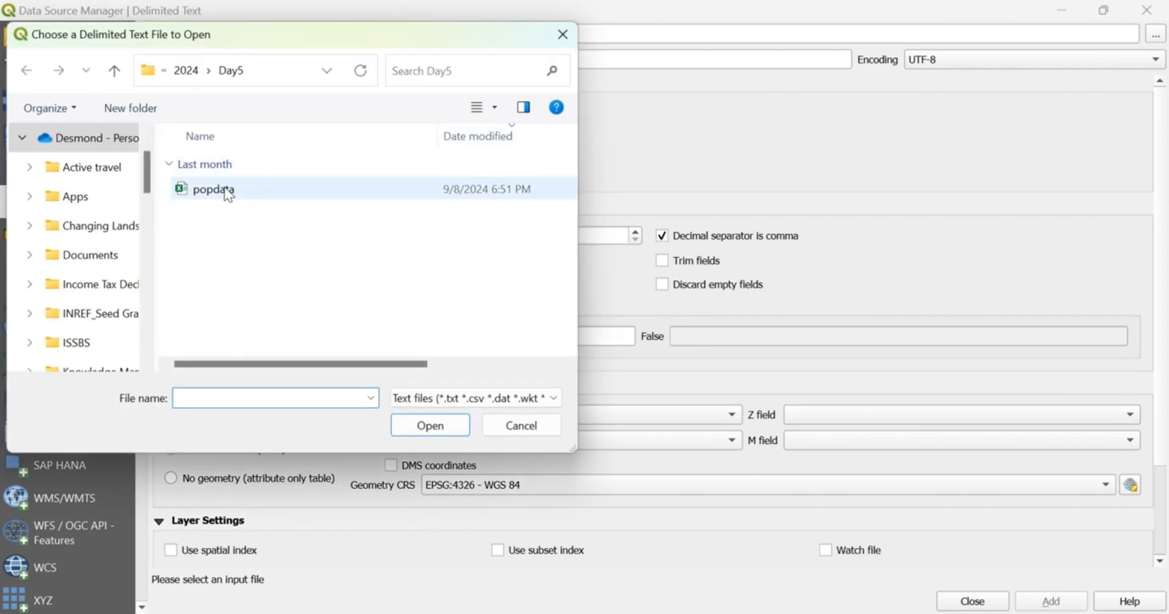
pyautogui.moveTo(688, 590)
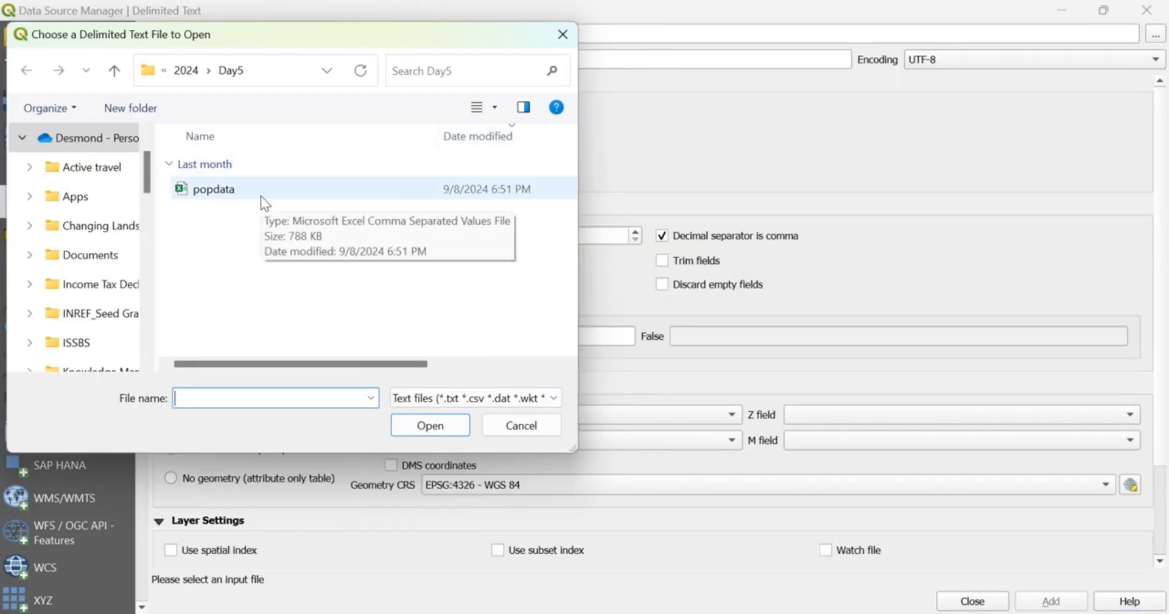
pyautogui.doubleClick(261, 196)
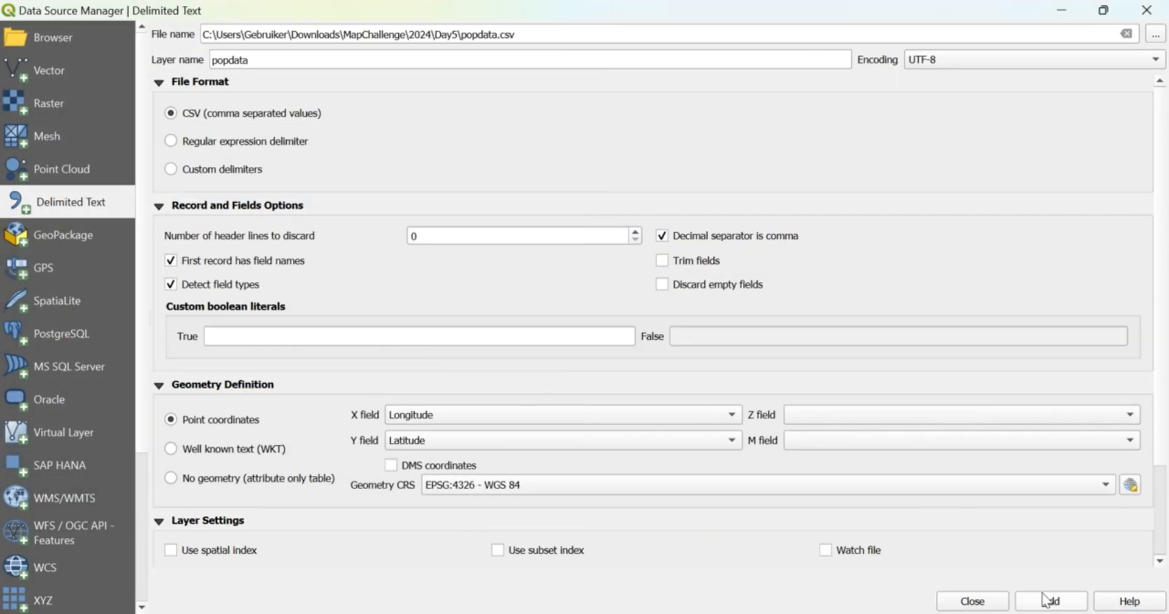
pyautogui.click(1045, 600)
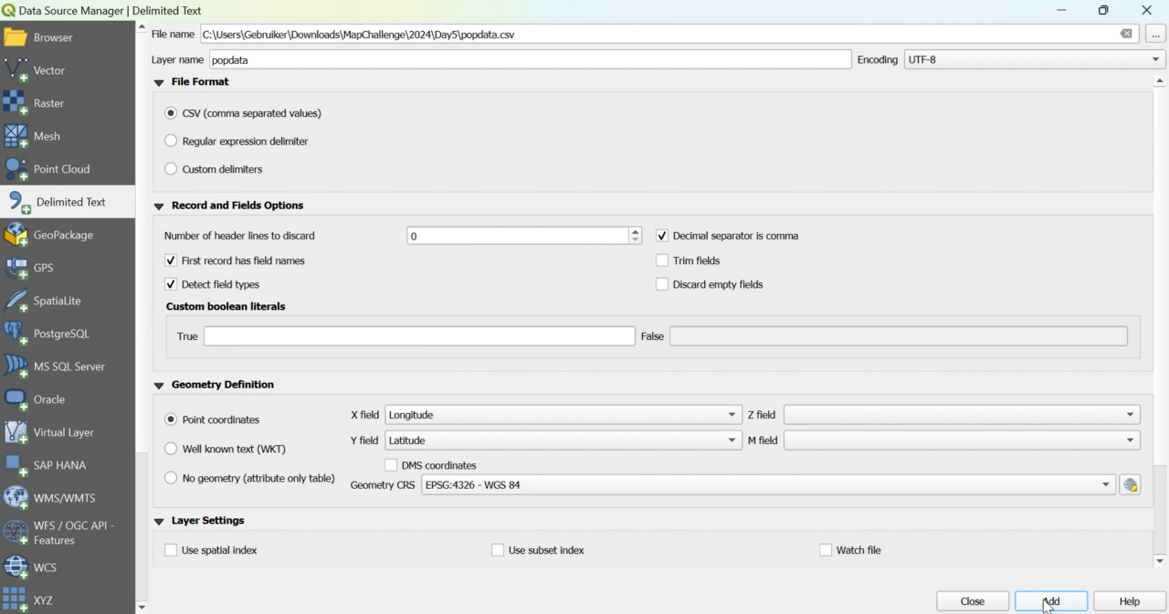
pyautogui.click(1135, 18)
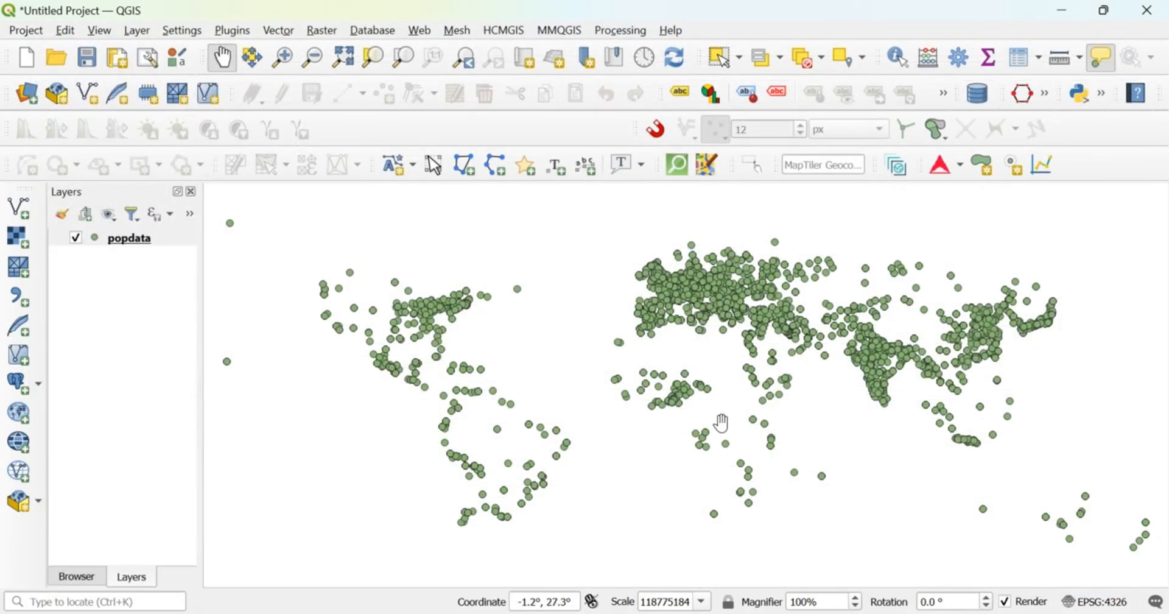
# Step: Load the built-in World Map with the coordinate keyword "world" and place the layer beneath popdata
pyautogui.scroll(1, 721, 422)
pyautogui.scroll(-1, 453, 302)
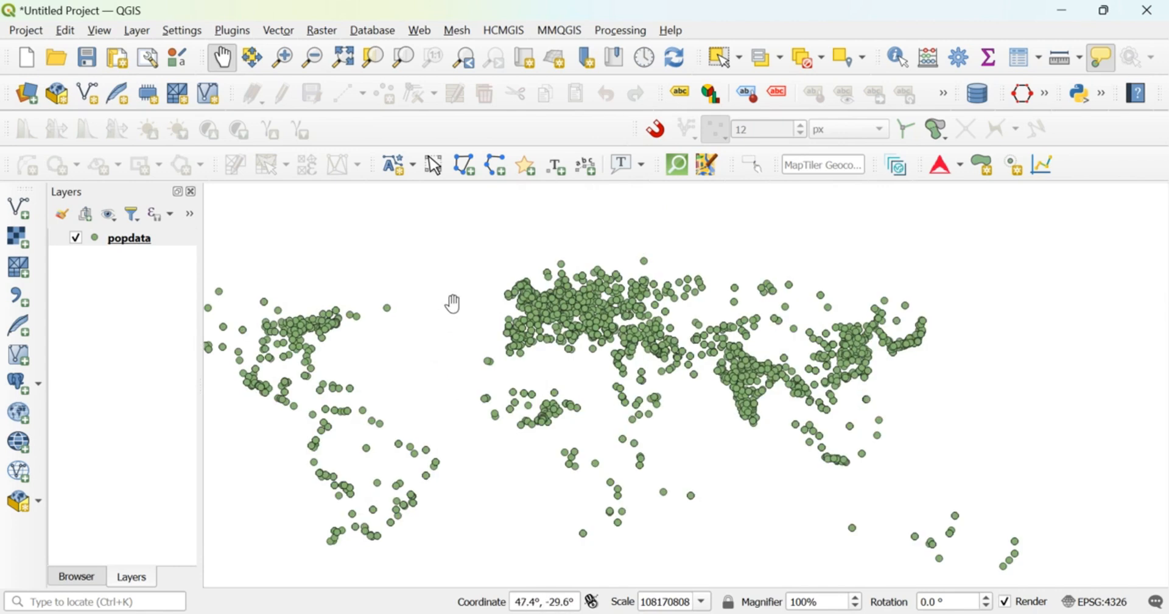
pyautogui.moveTo(518, 467); pyautogui.dragTo(575, 445)
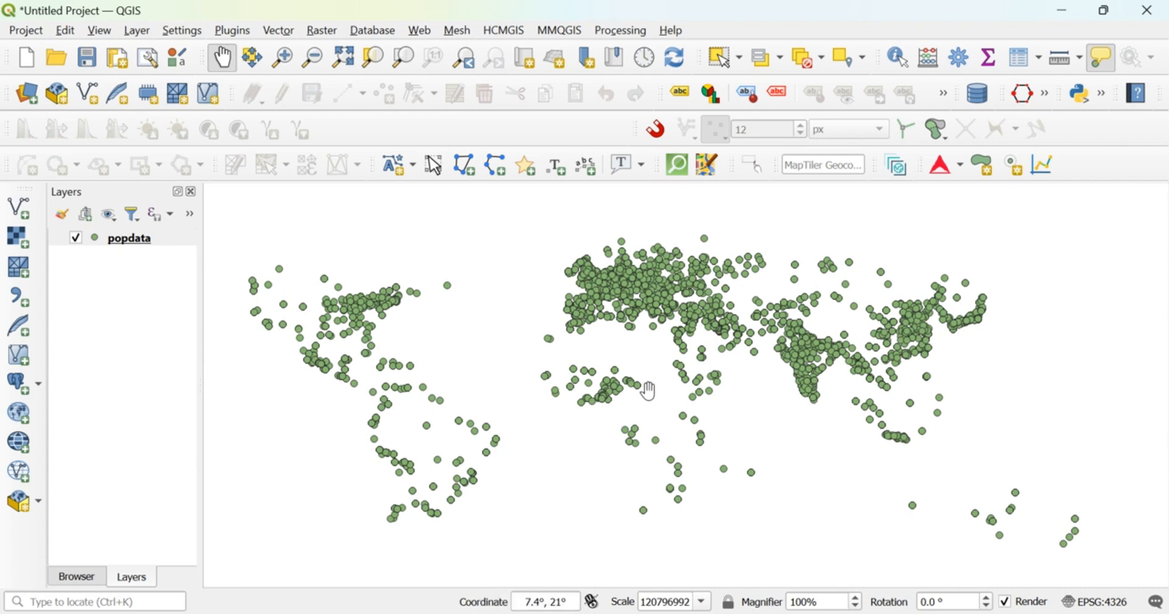
pyautogui.tripleClick(550, 601)
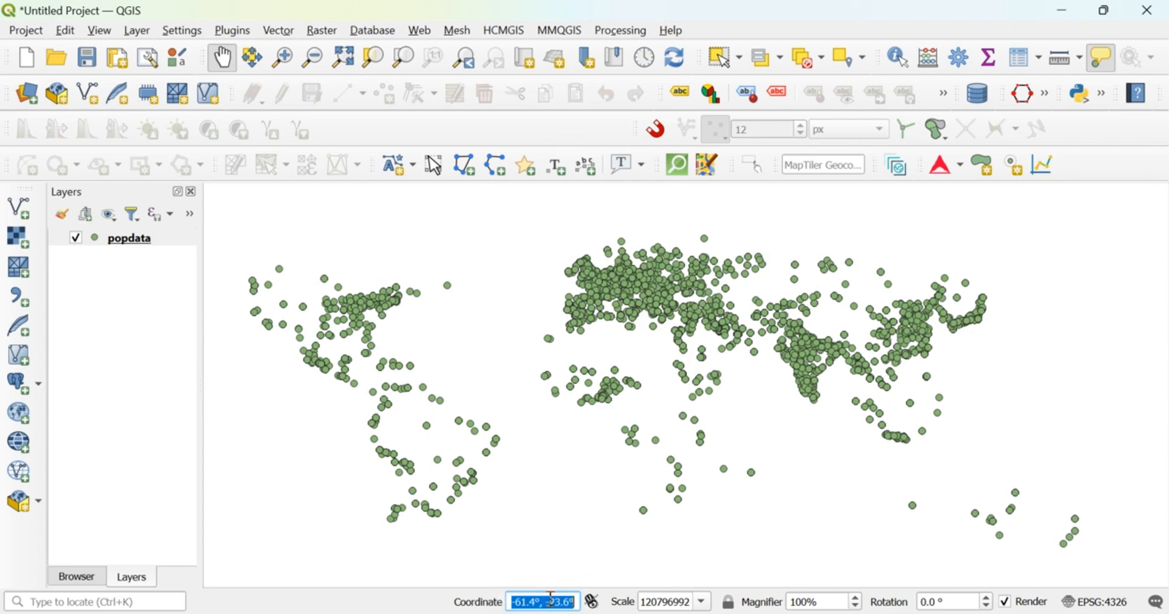
pyautogui.write('world')
pyautogui.press('Return')
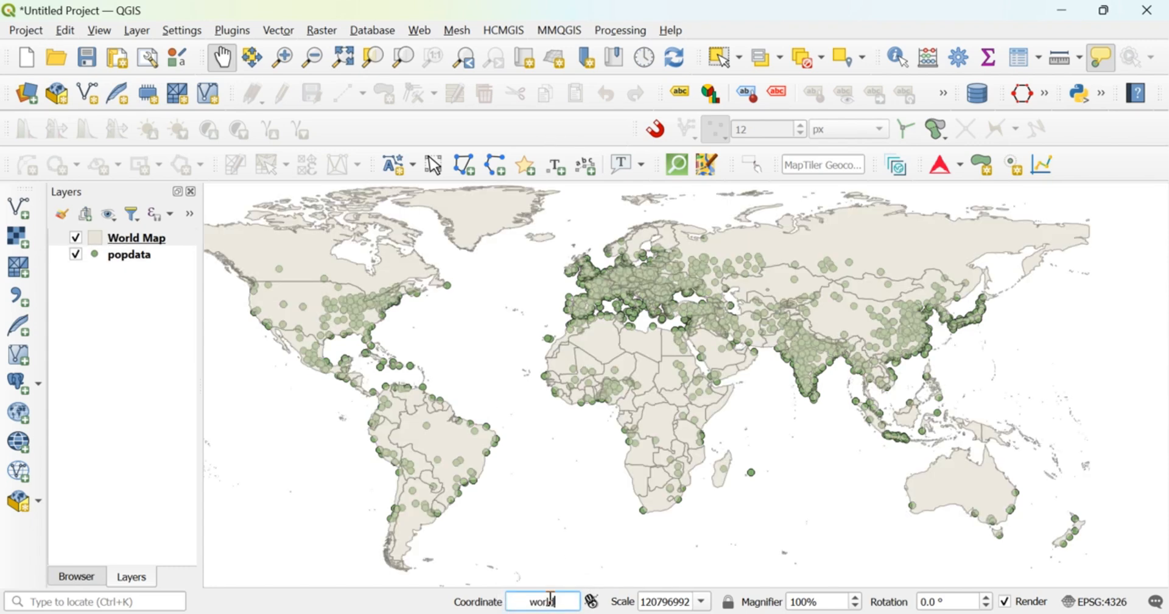
pyautogui.moveTo(137, 238); pyautogui.dragTo(92, 266)
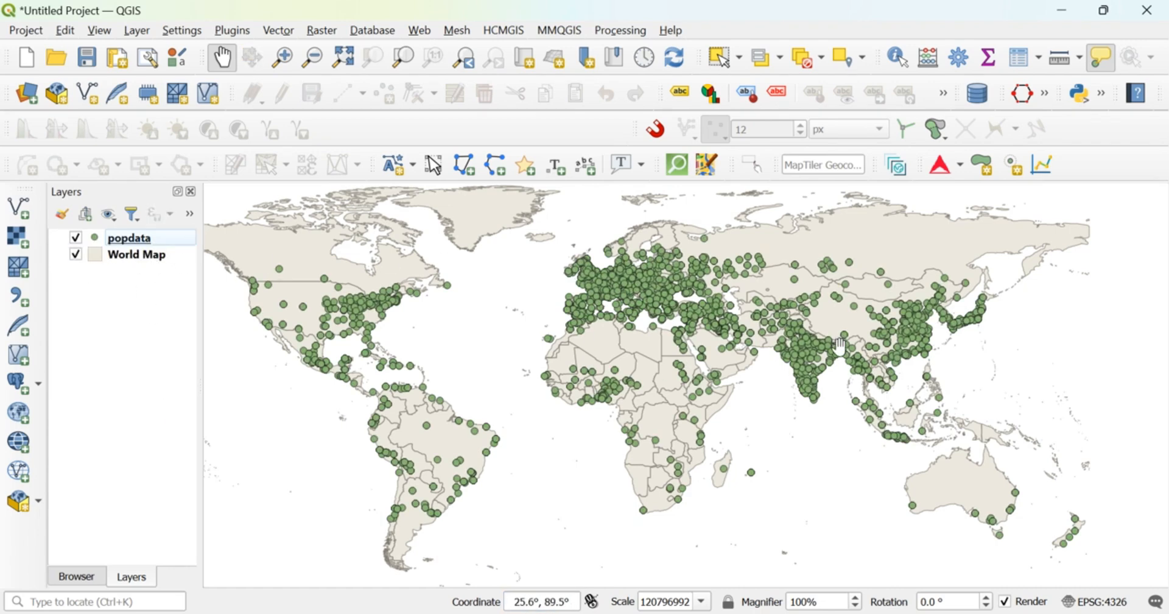
# Step: Select the India record in the World Map layer's attribute table and put the table away
pyautogui.scroll(3, 840, 350)
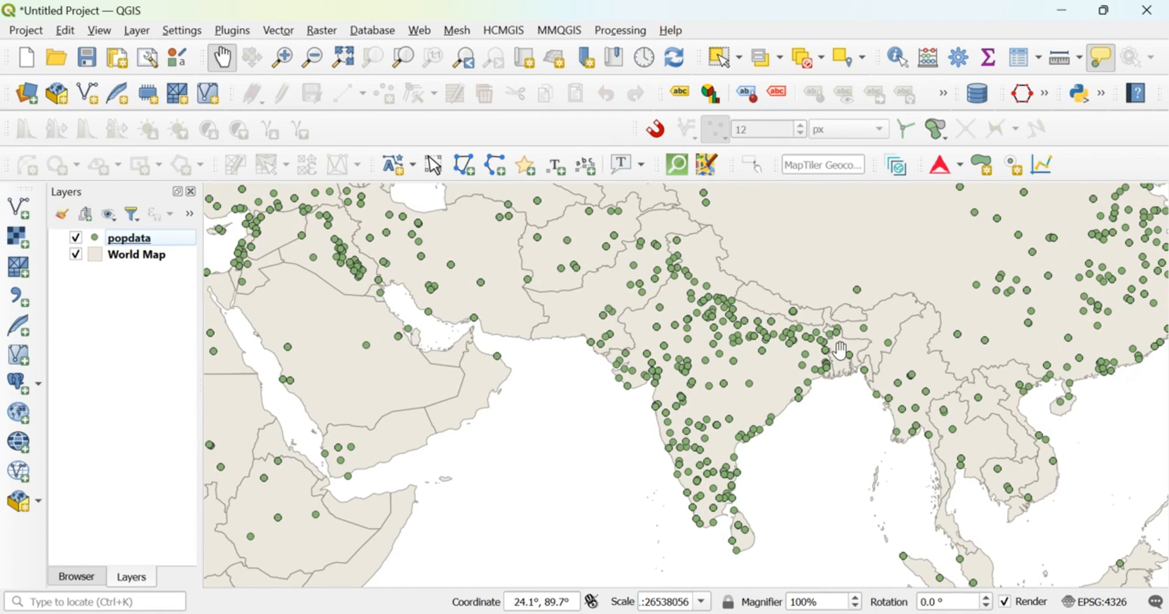
pyautogui.click(133, 254)
pyautogui.rightClick(133, 254)
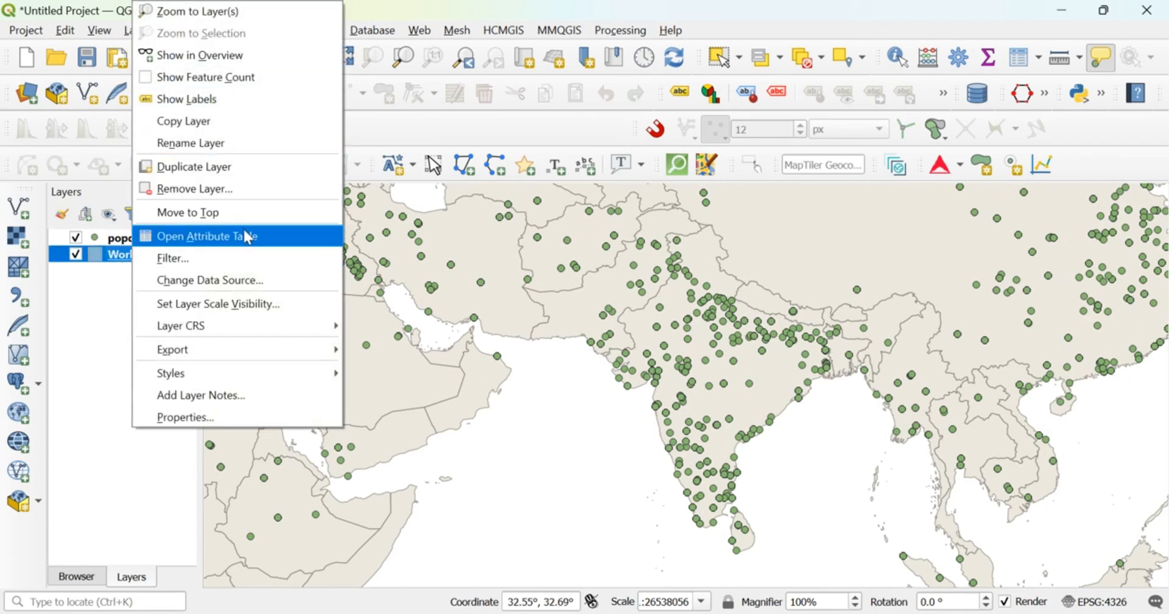
pyautogui.click(246, 238)
pyautogui.scroll(-5, 122, 457)
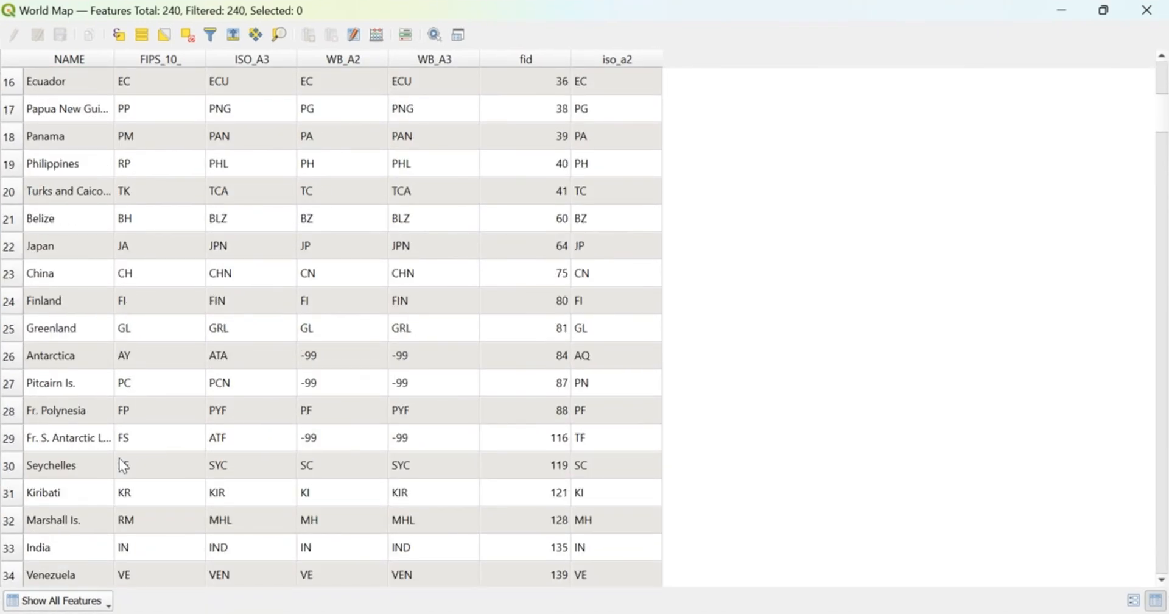
pyautogui.scroll(4, 118, 458)
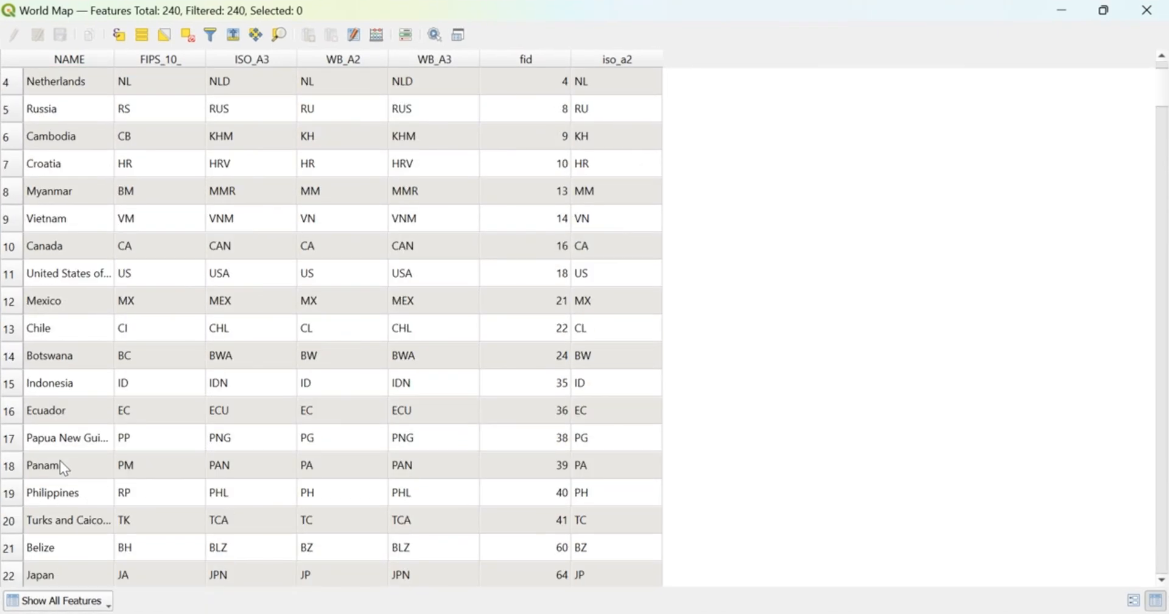
pyautogui.scroll(-8, 61, 463)
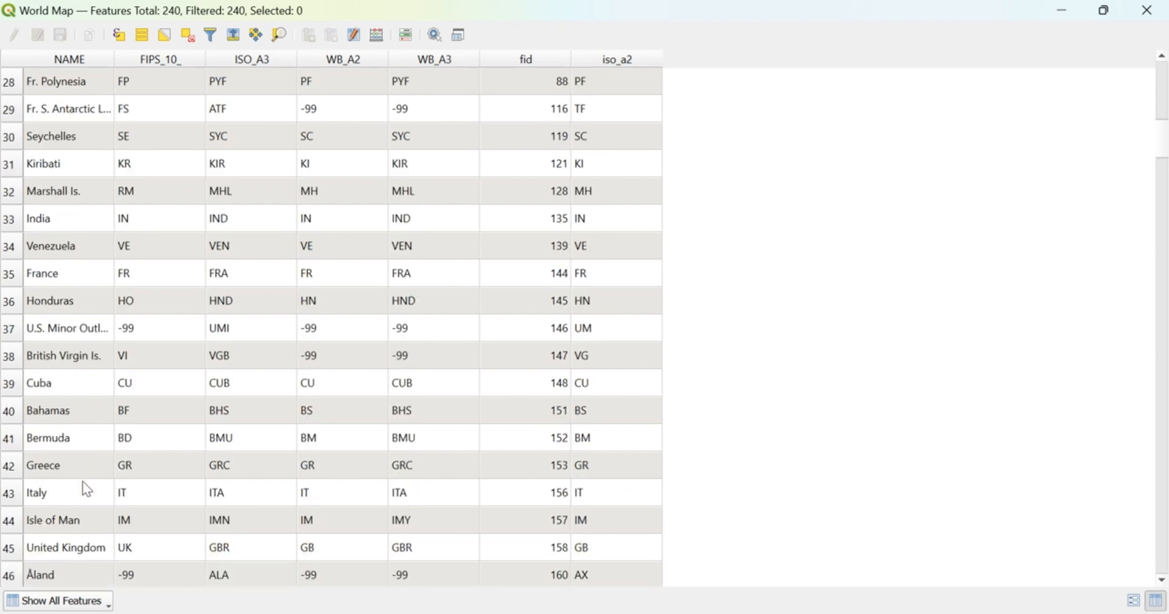
pyautogui.scroll(-2, 87, 487)
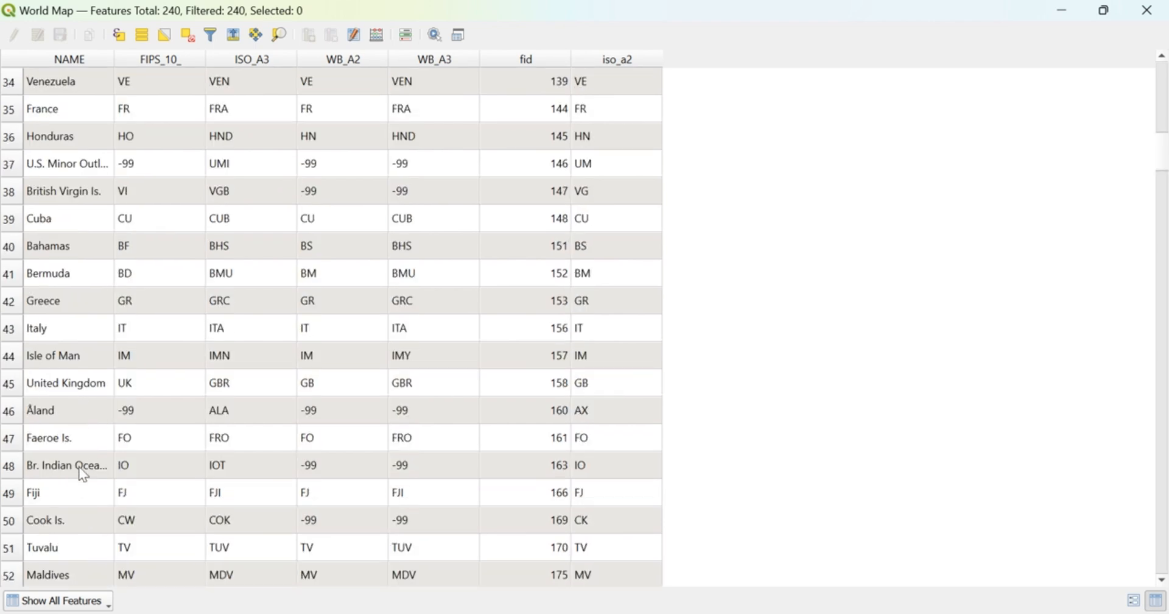
pyautogui.scroll(-6, 83, 475)
pyautogui.scroll(5, 83, 492)
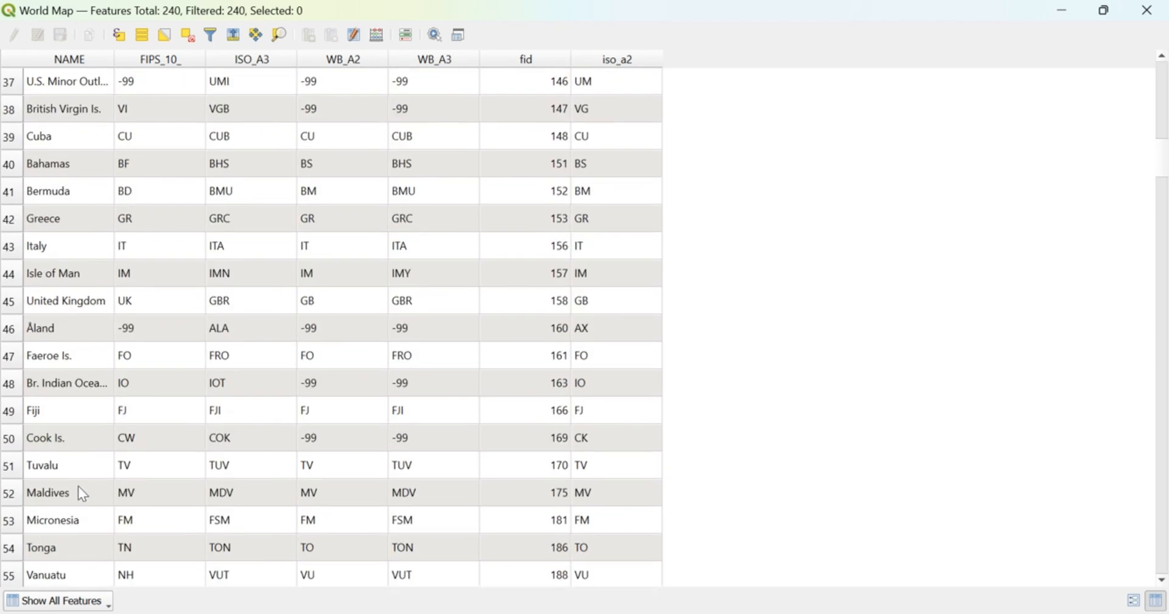
pyautogui.scroll(7, 78, 486)
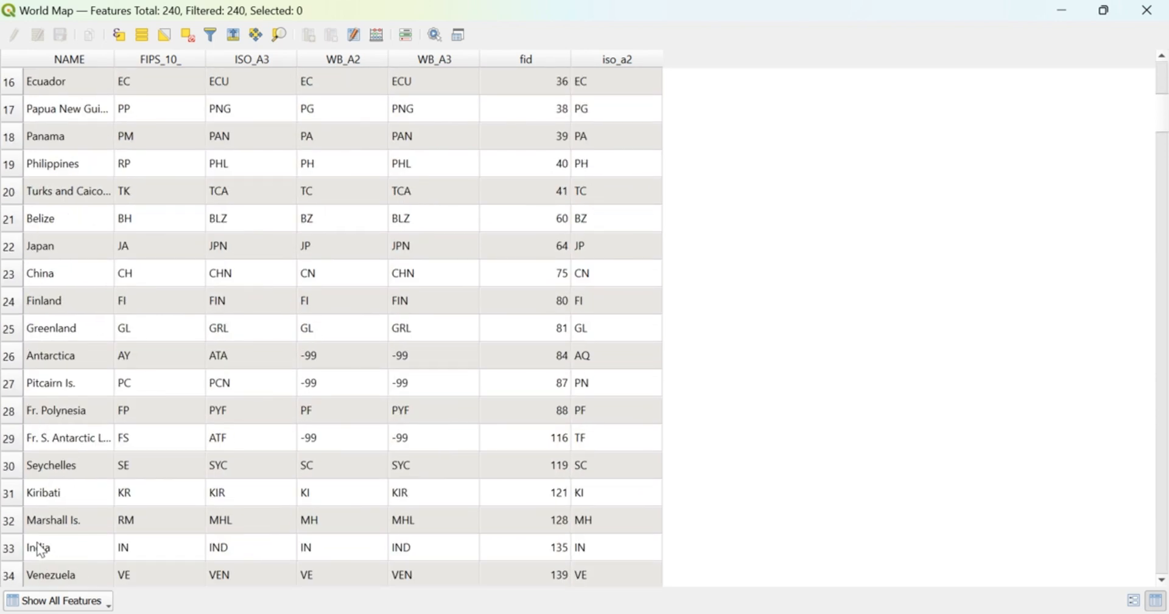
pyautogui.click(10, 550)
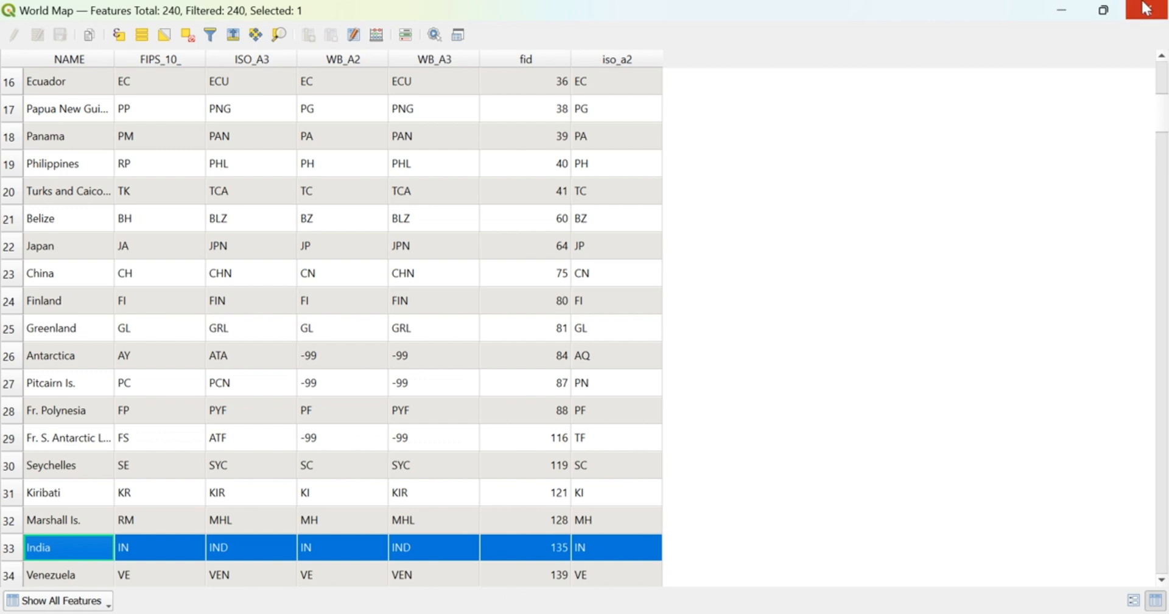
pyautogui.click(1059, 13)
# Step: Start exporting only the selected India feature of World Map as a GeoPackage named IndiaLayer, and open the browser for its save location
pyautogui.rightClick(146, 254)
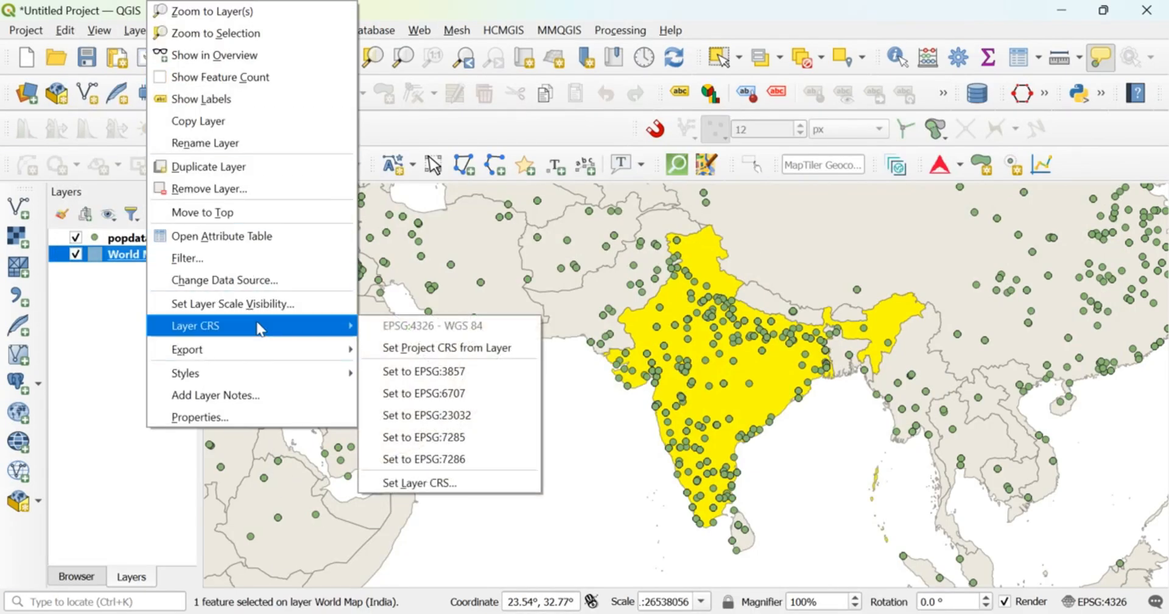
pyautogui.moveTo(284, 360)
pyautogui.click(449, 370)
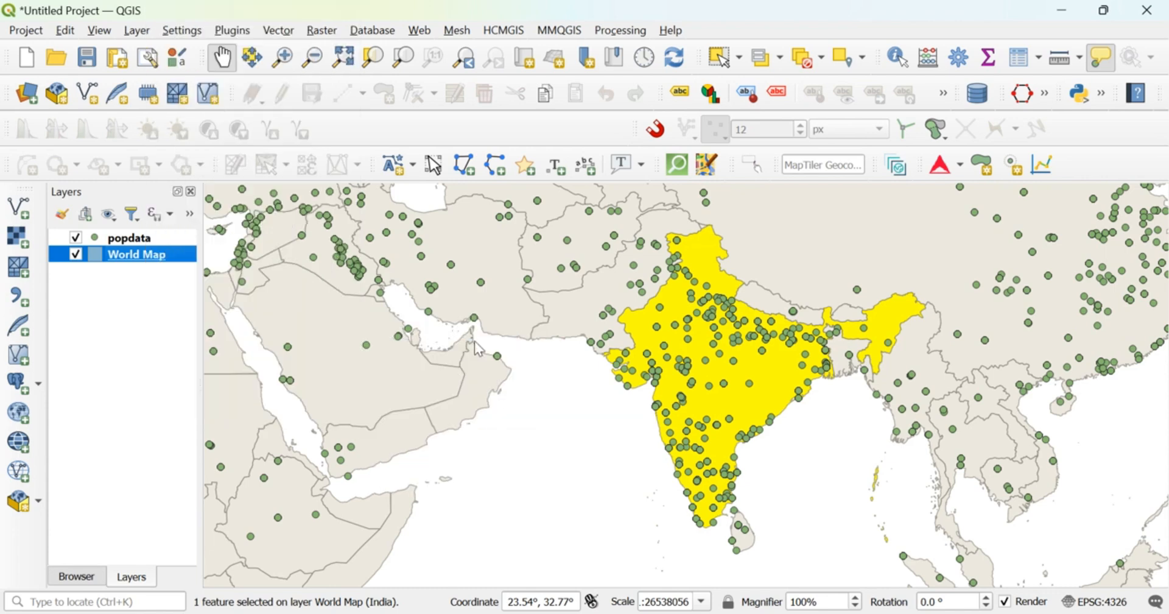
pyautogui.write('t')
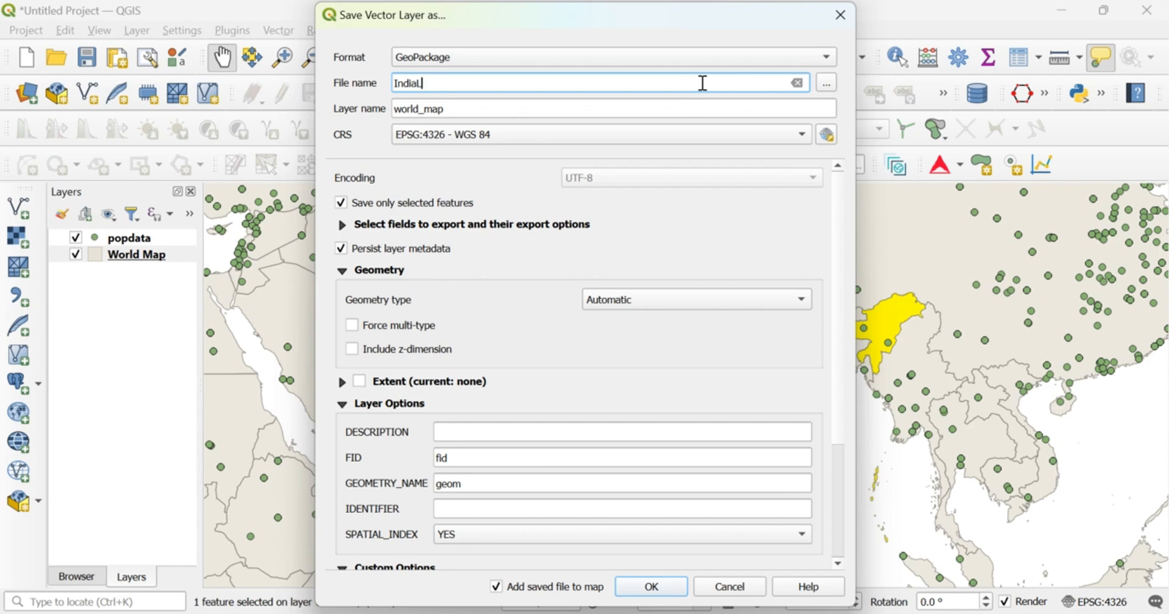
pyautogui.click(826, 82)
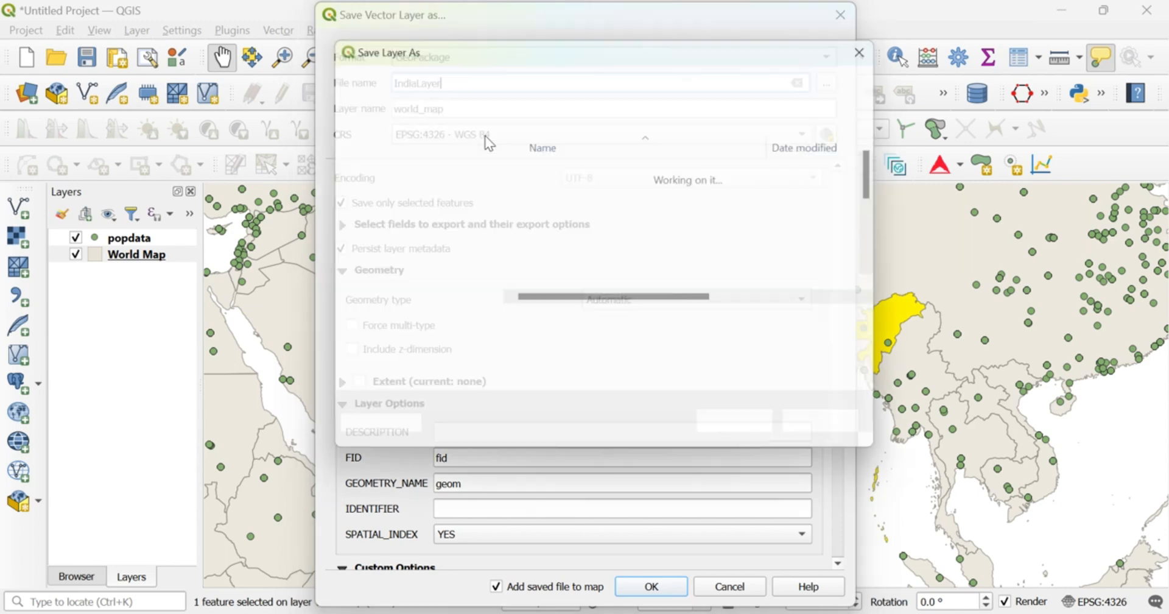
# Step: Create a folder named New inside Day5 and export IndiaLayer into it in EPSG:4326, adding the saved file to the map
pyautogui.scroll(-5, 404, 237)
pyautogui.scroll(-2, 404, 236)
pyautogui.click(404, 182)
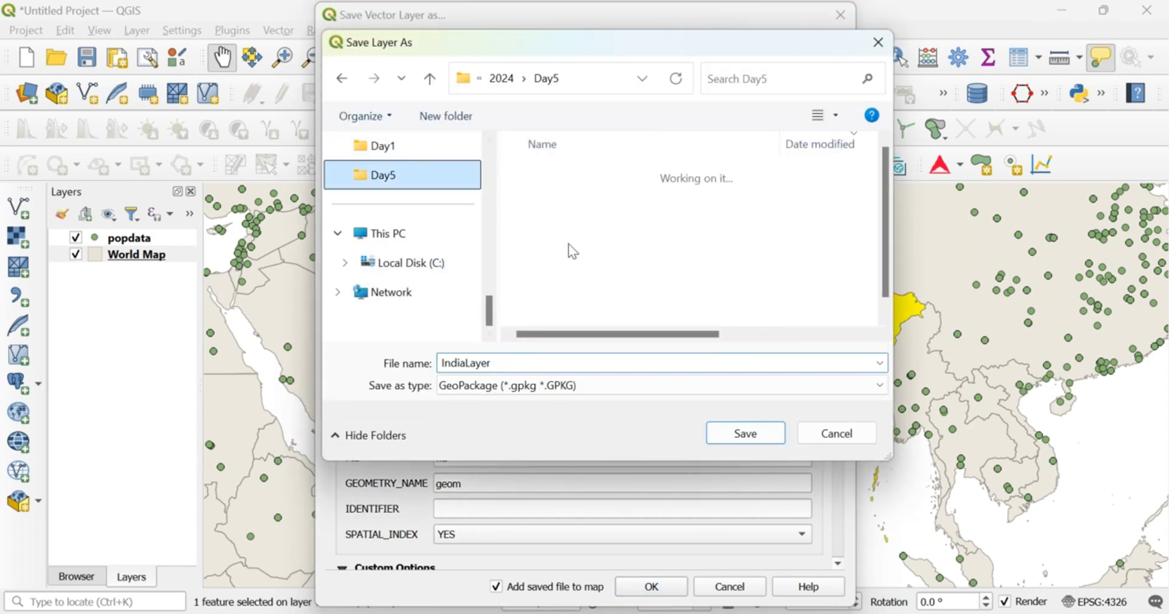
pyautogui.rightClick(508, 236)
pyautogui.moveTo(666, 465)
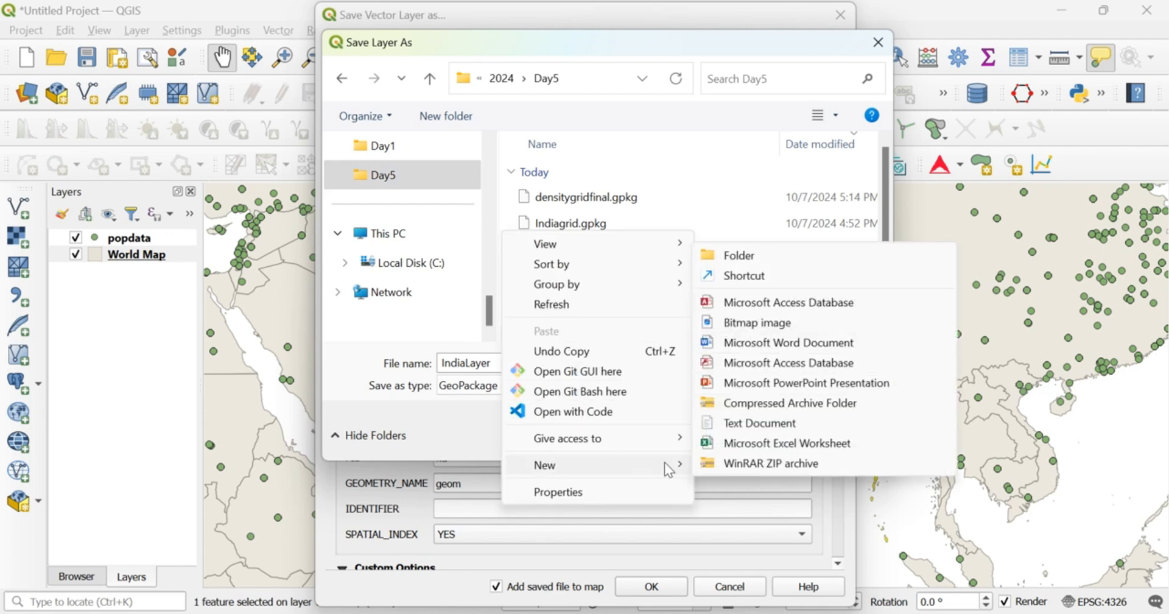
pyautogui.click(750, 256)
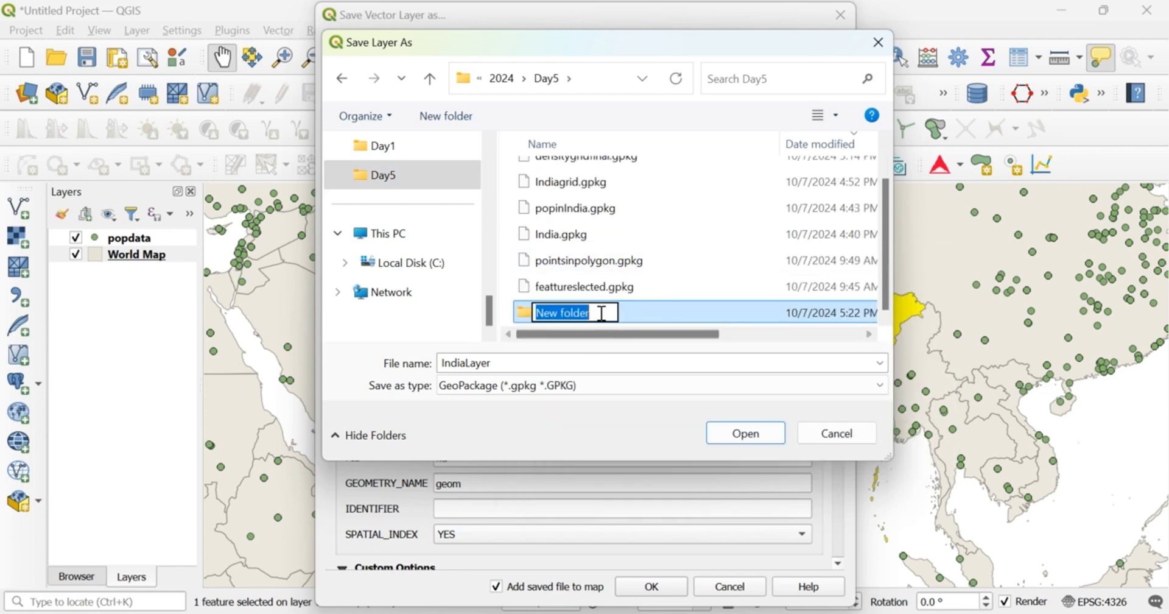
pyautogui.write('New')
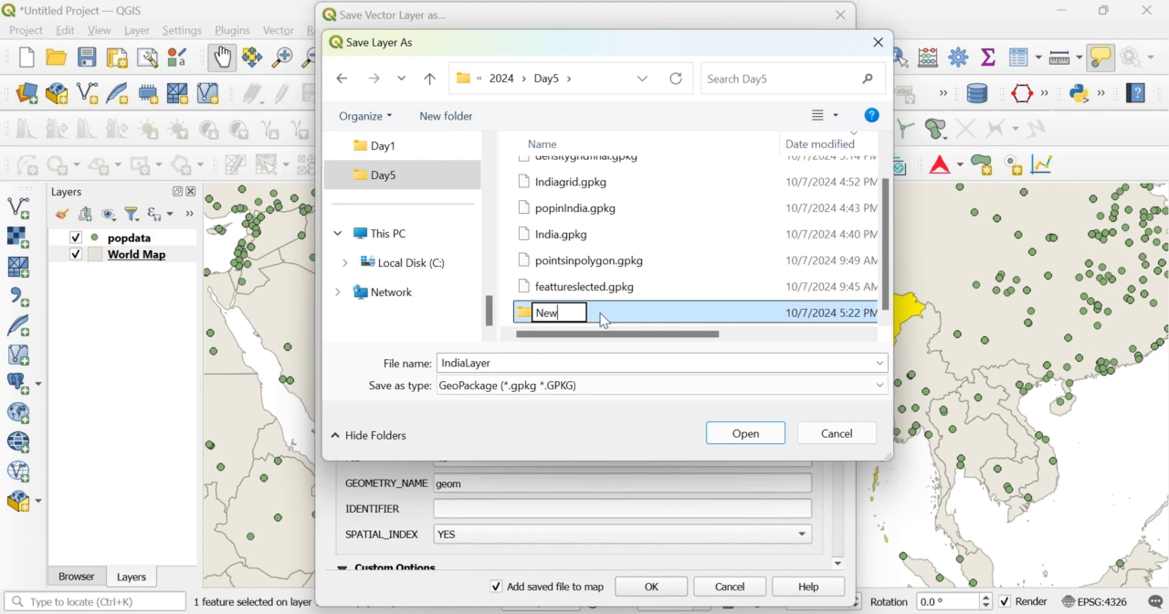
pyautogui.doubleClick(597, 315)
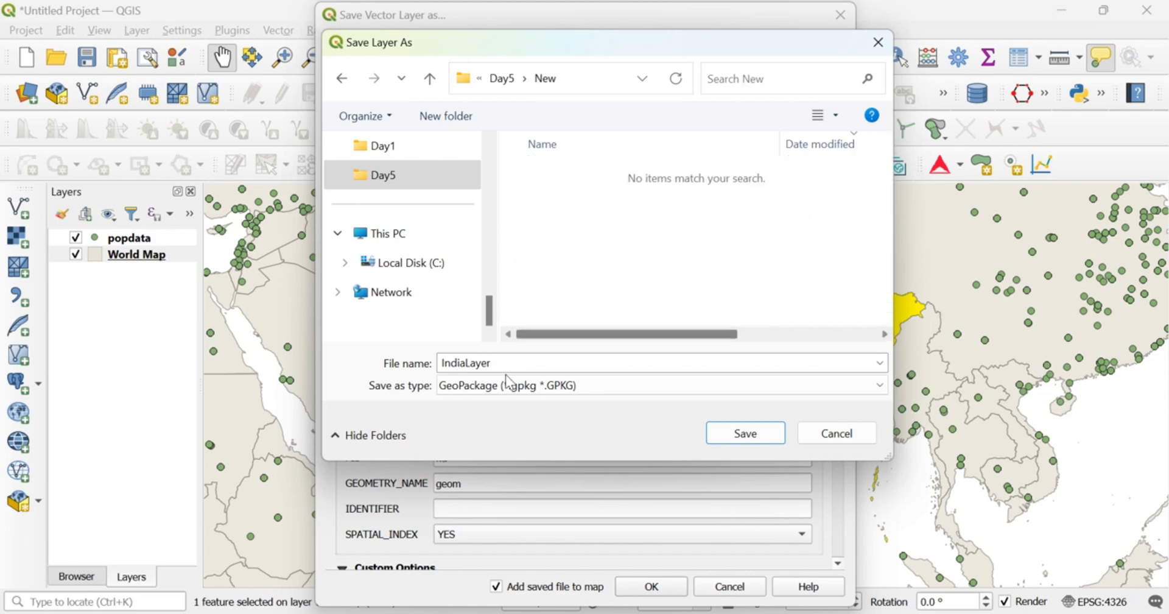
pyautogui.click(743, 432)
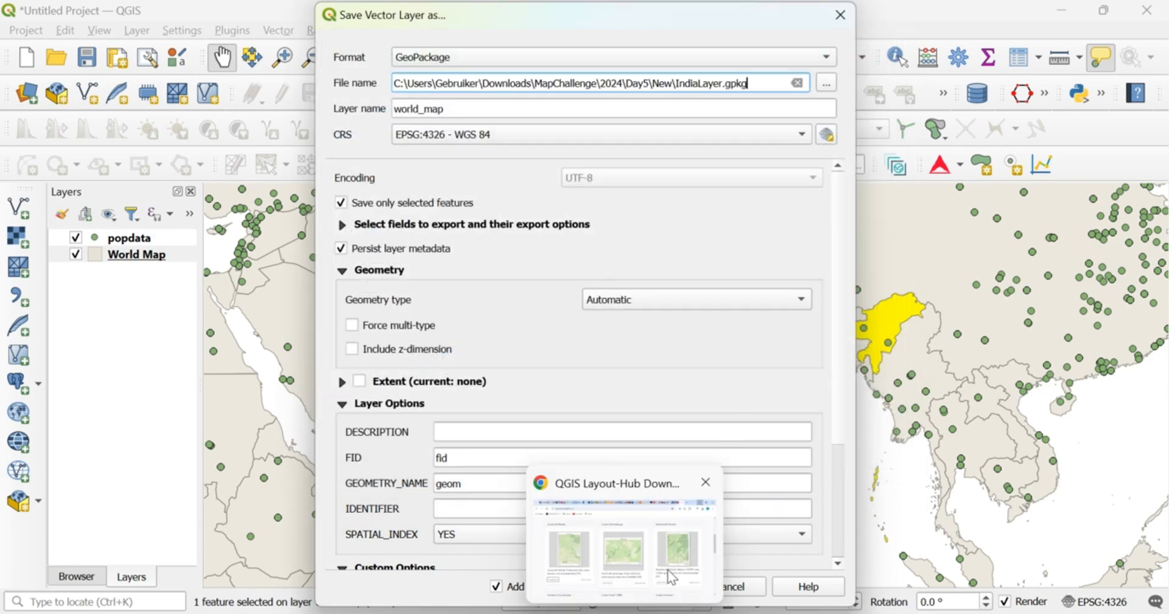
pyautogui.click(668, 585)
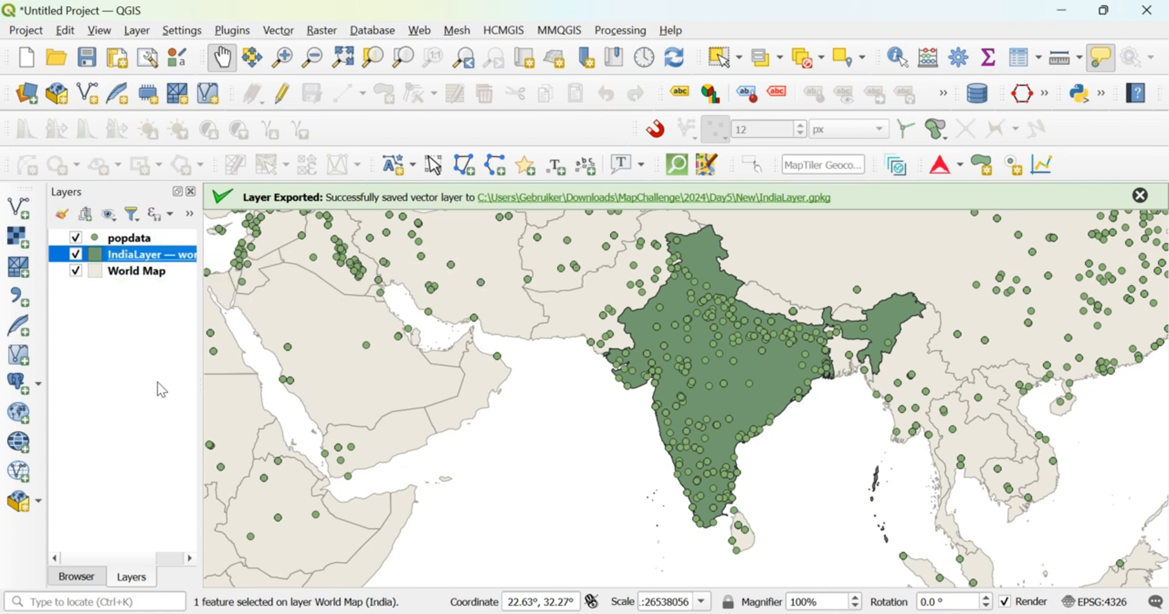
pyautogui.click(156, 329)
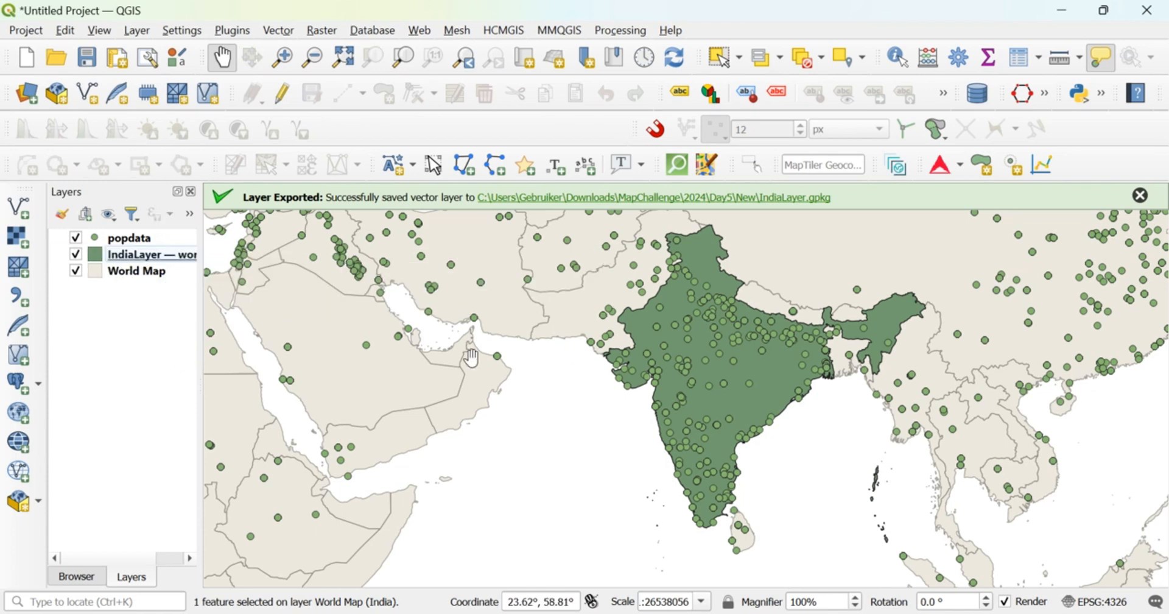
pyautogui.scroll(-2, 332, 411)
pyautogui.moveTo(323, 419); pyautogui.dragTo(389, 402)
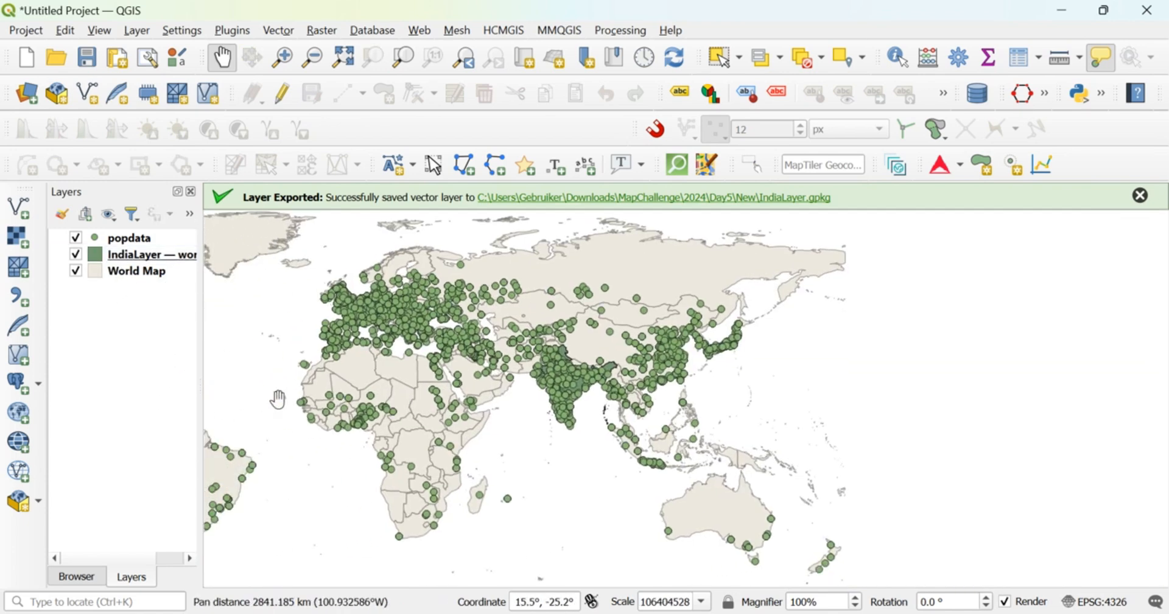
pyautogui.moveTo(280, 396); pyautogui.dragTo(487, 444)
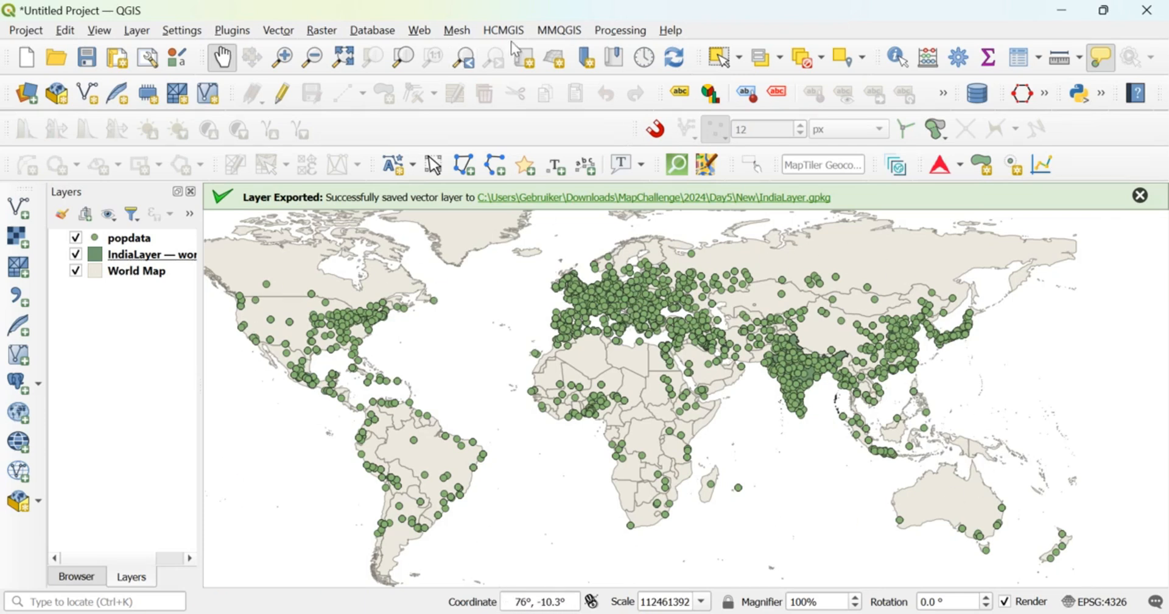
# Step: Look up the mmqgis plugin in the plugin manager and read its description to check that it is installed
pyautogui.click(559, 31)
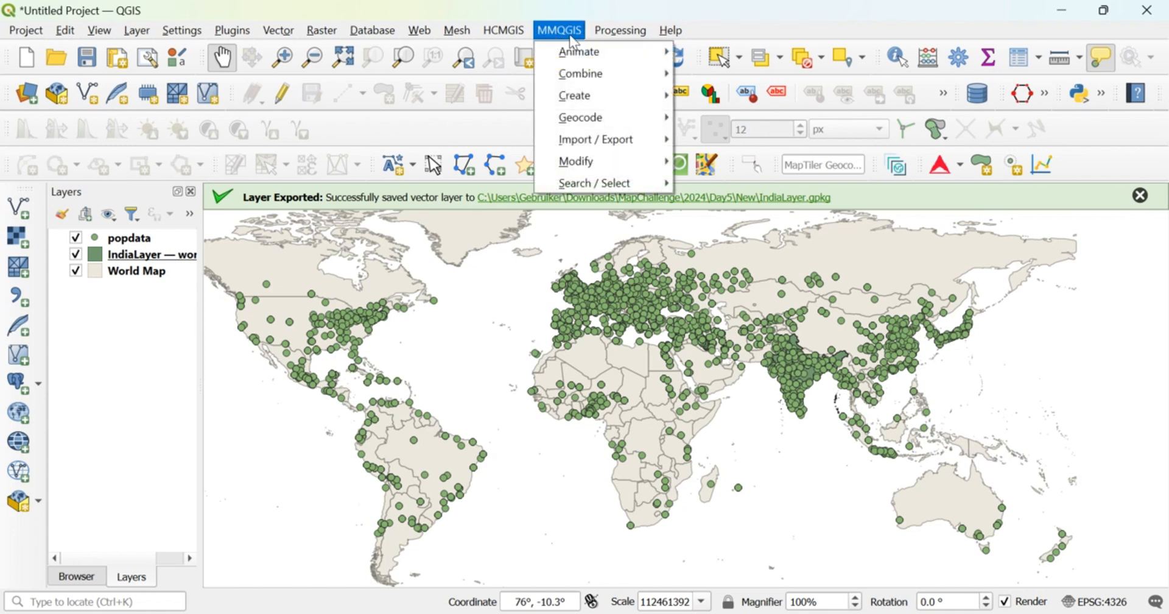
pyautogui.moveTo(232, 30)
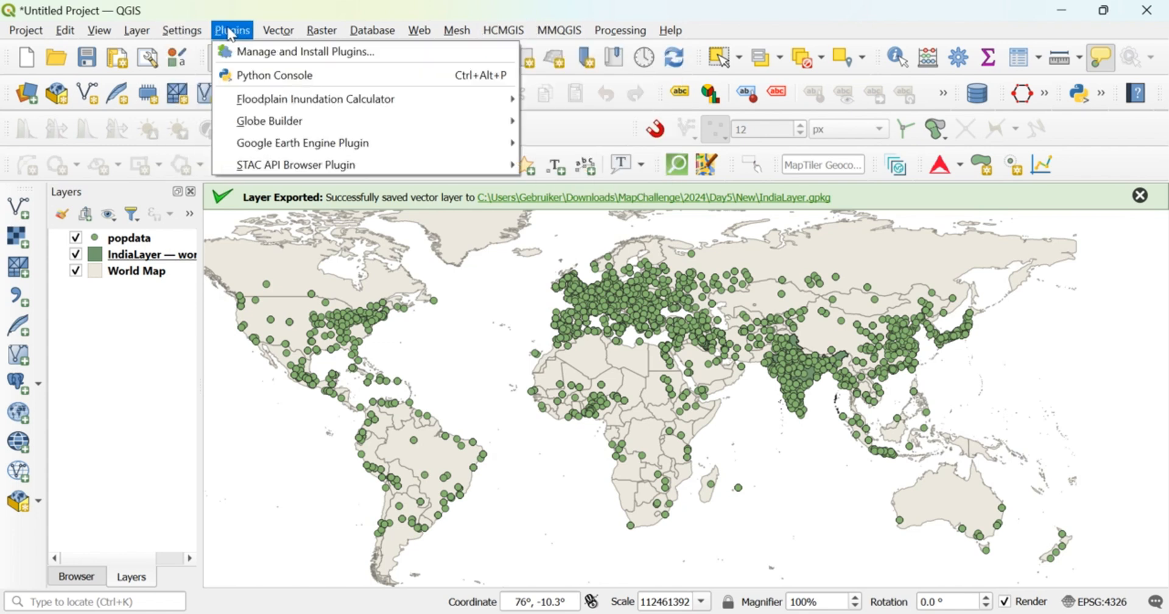
pyautogui.click(291, 58)
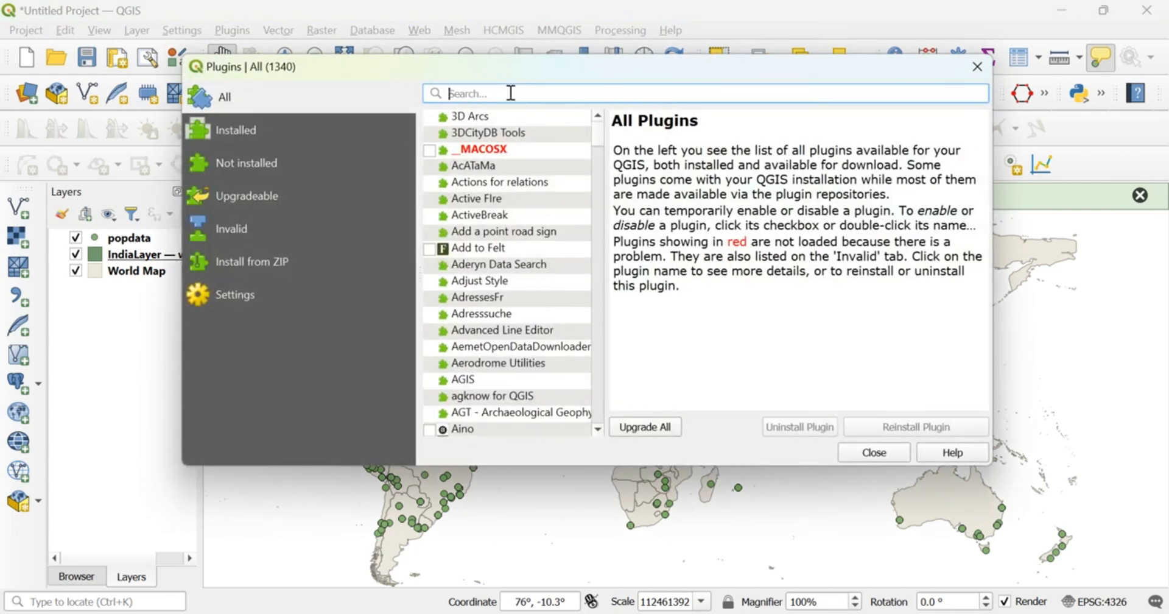
pyautogui.write('mm')
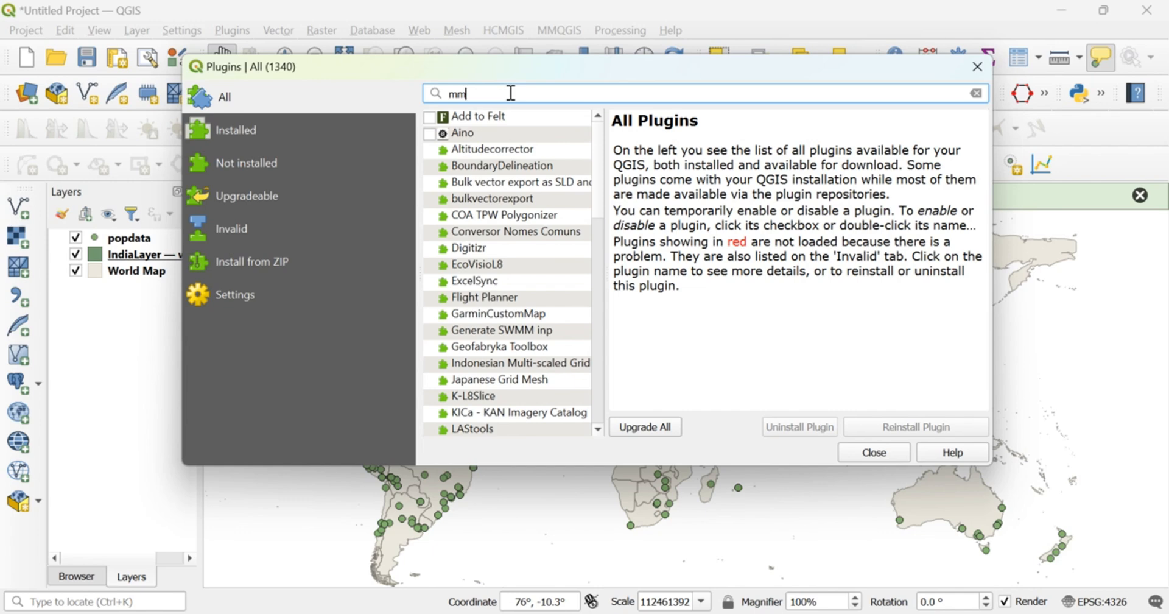
pyautogui.write('qgis')
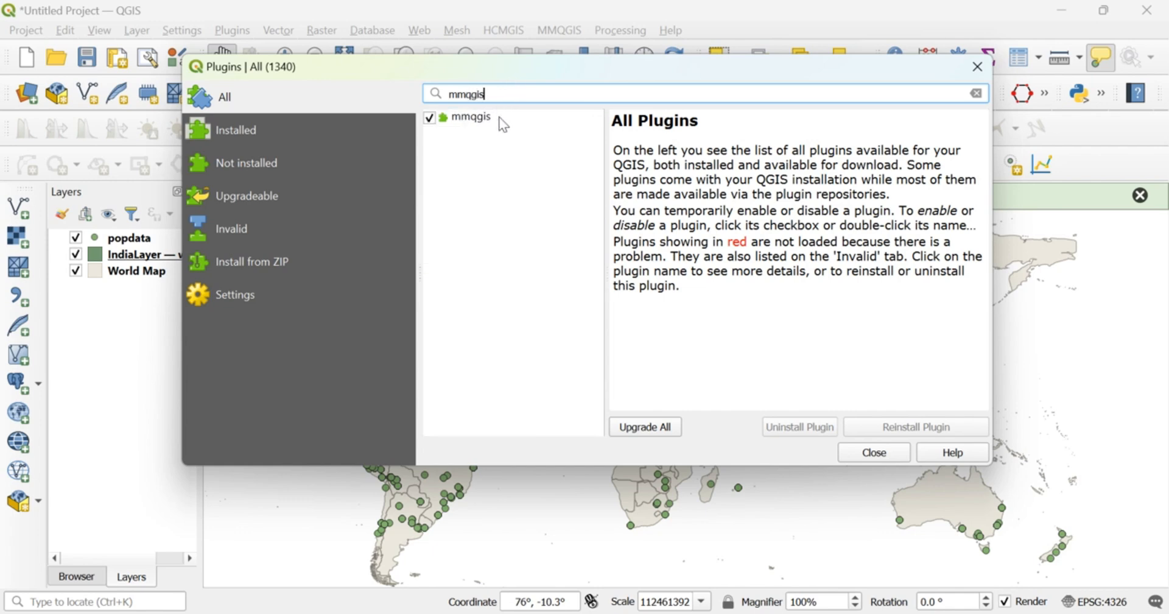
pyautogui.click(501, 119)
pyautogui.scroll(-5, 752, 329)
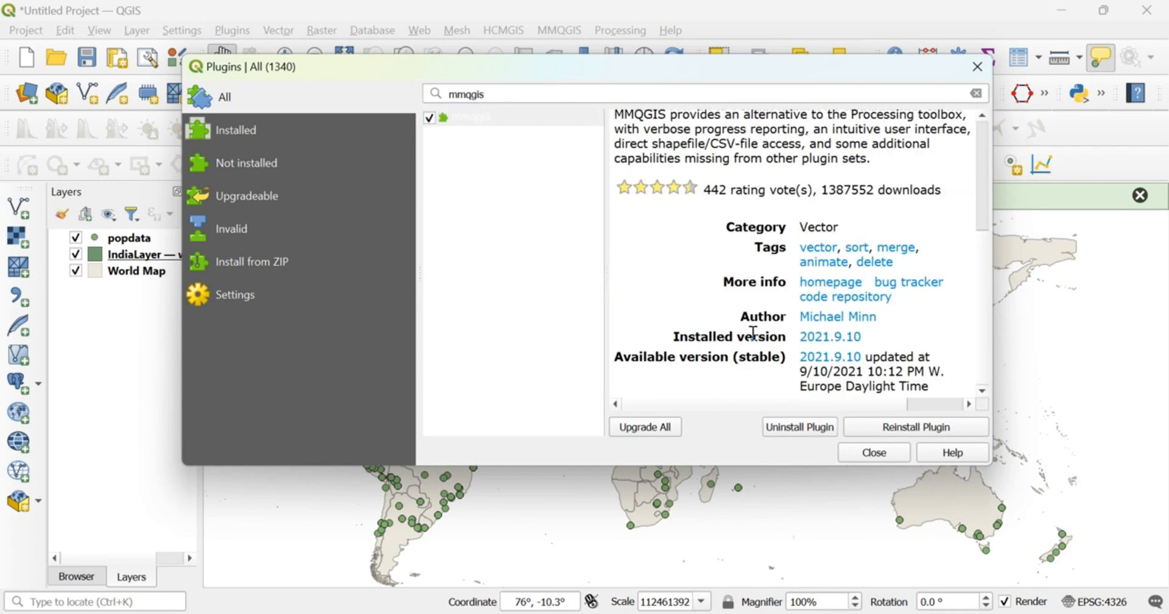
pyautogui.scroll(5, 753, 332)
pyautogui.scroll(-5, 740, 359)
pyautogui.scroll(5, 717, 371)
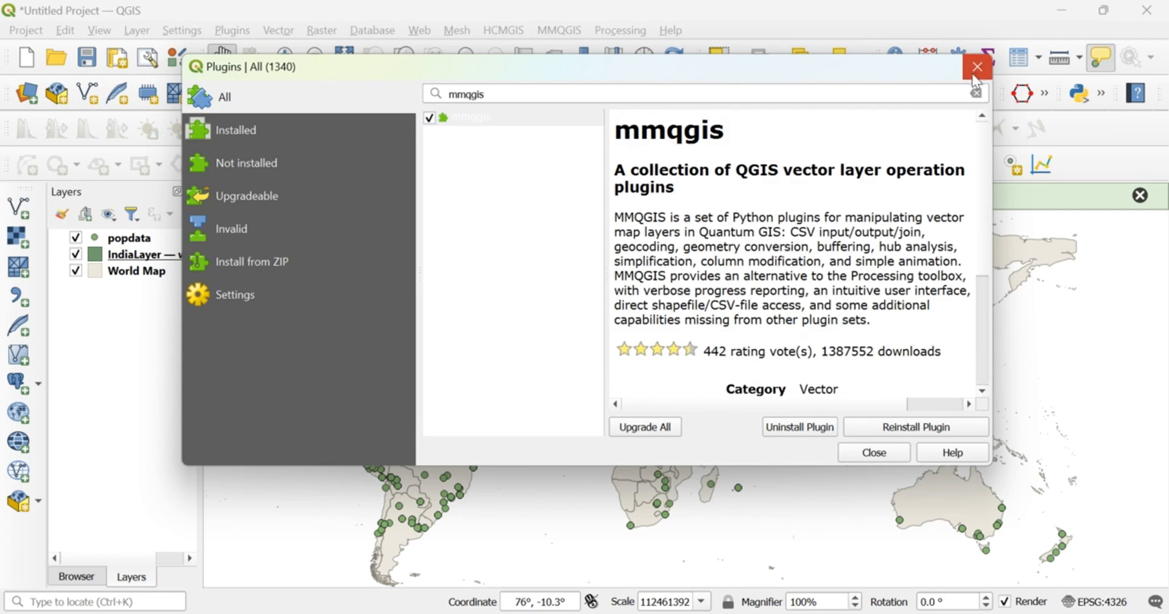
pyautogui.click(978, 69)
# Step: Set up an MMQGIS grid layer with hexagon geometry, using the layer extent of World Map
pyautogui.click(558, 30)
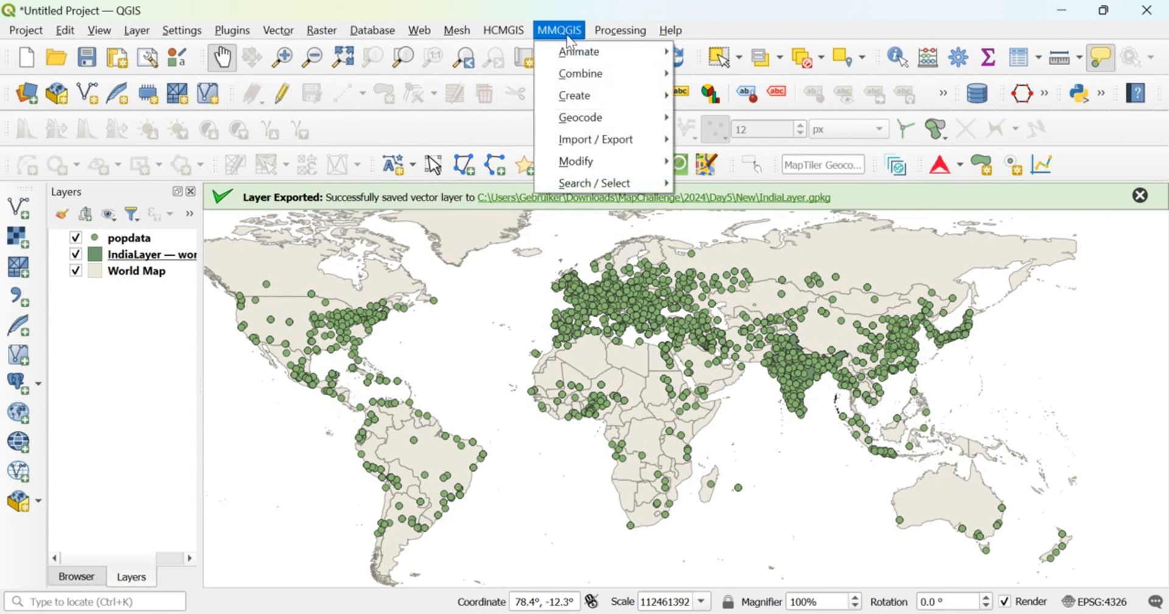
pyautogui.moveTo(609, 96)
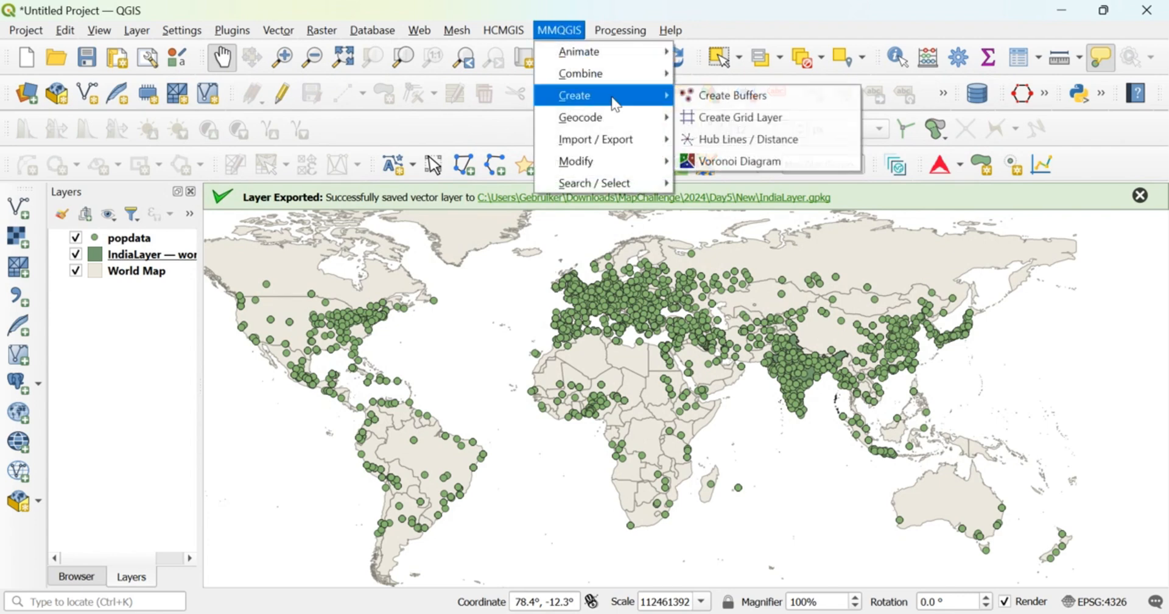
pyautogui.click(753, 118)
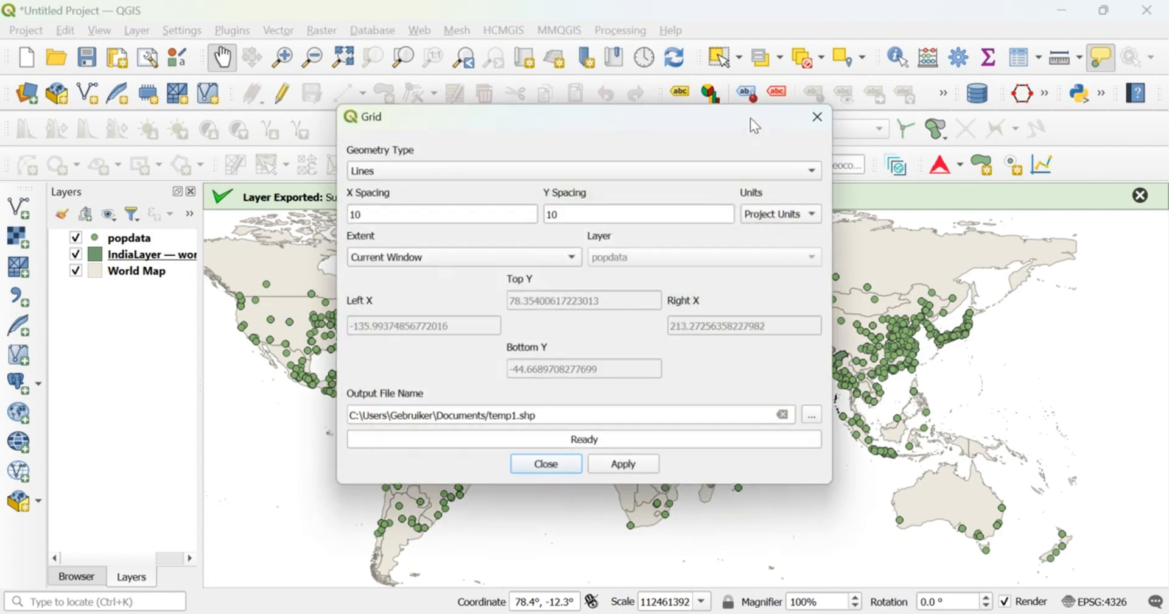
pyautogui.click(425, 167)
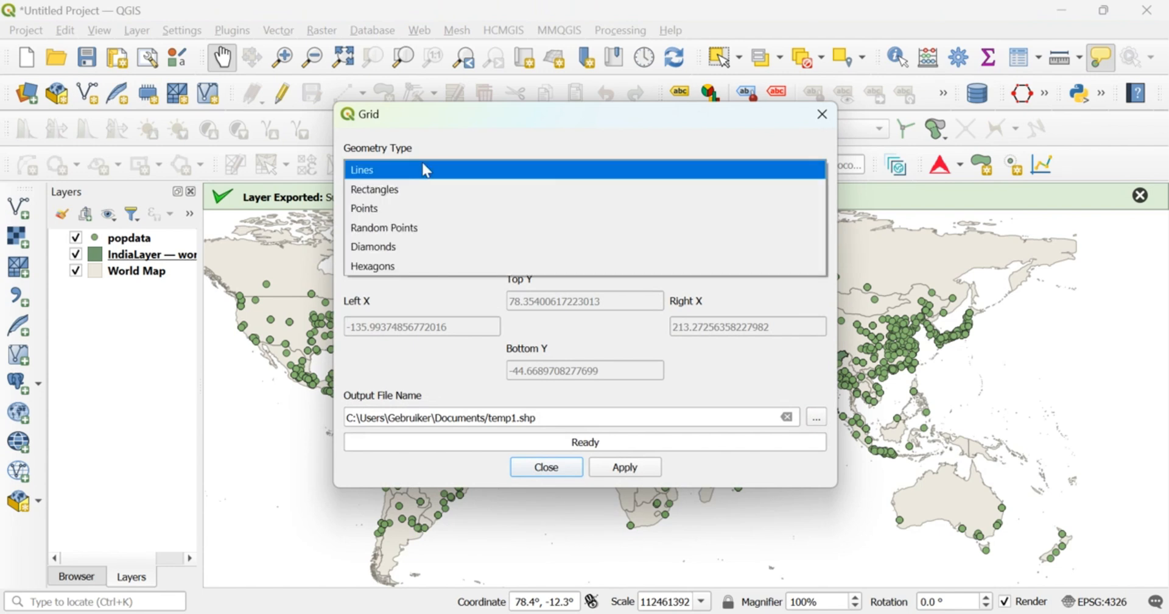
pyautogui.click(397, 268)
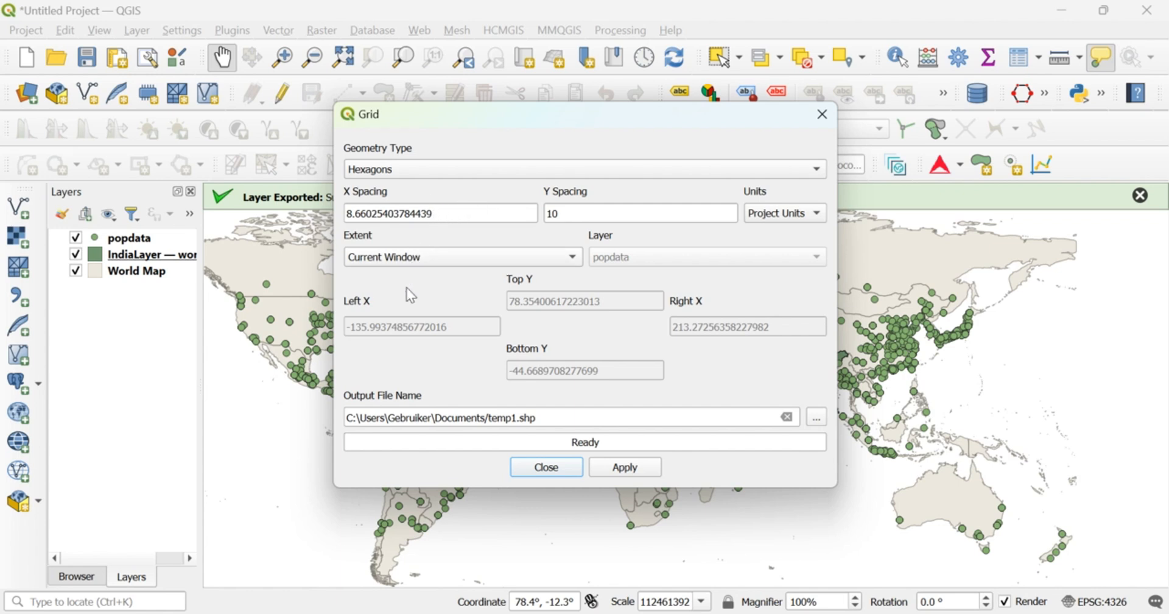
pyautogui.click(428, 260)
pyautogui.click(429, 279)
pyautogui.click(672, 256)
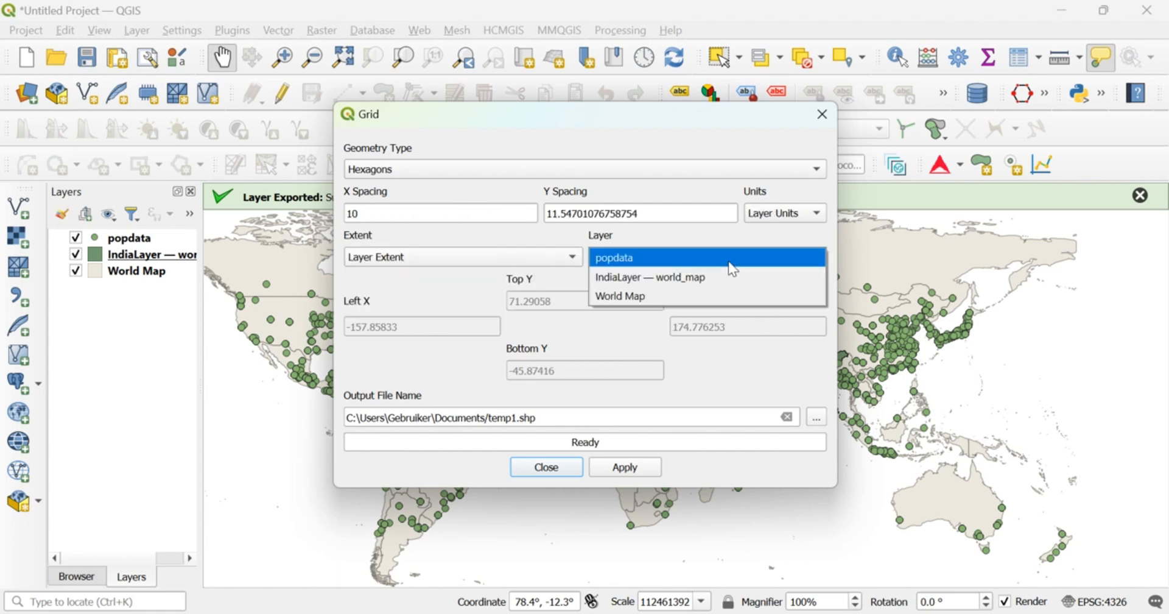
pyautogui.click(687, 299)
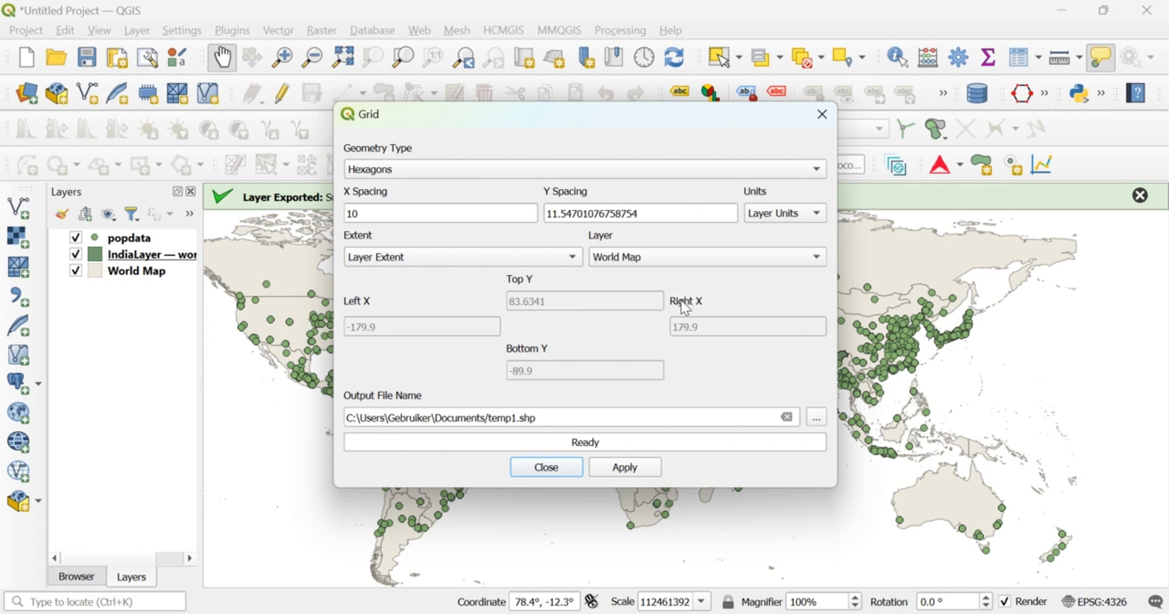
# Step: Try an X spacing of 1 layer unit for the hexagon grid and examine the resulting Y spacing
pyautogui.click(373, 214)
pyautogui.doubleClick(360, 215)
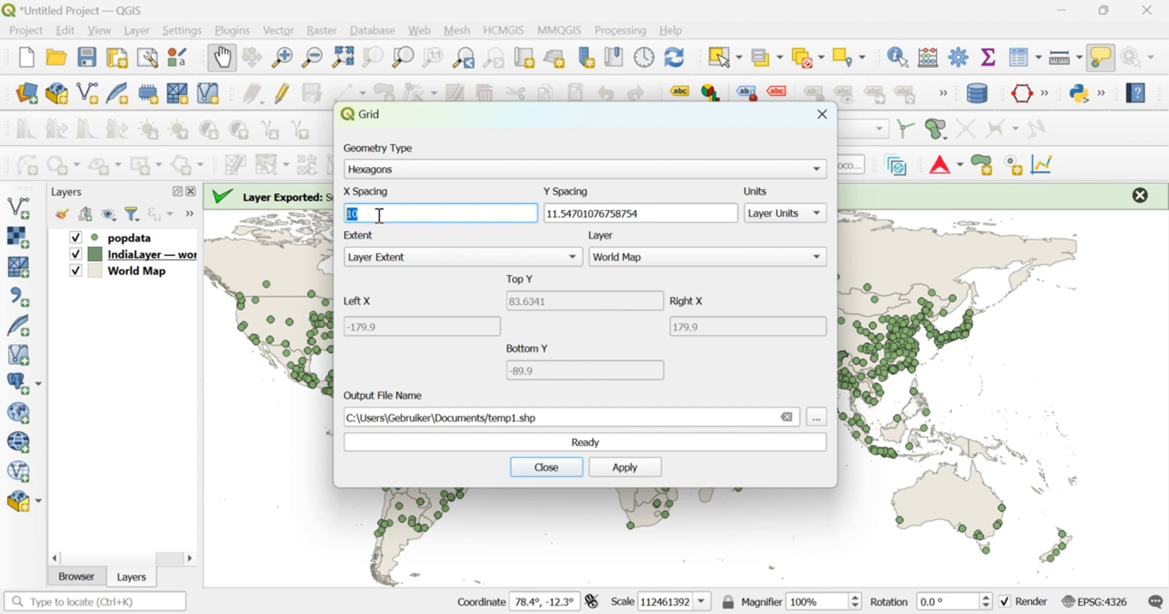
pyautogui.write('1')
pyautogui.moveTo(545, 216); pyautogui.dragTo(683, 217)
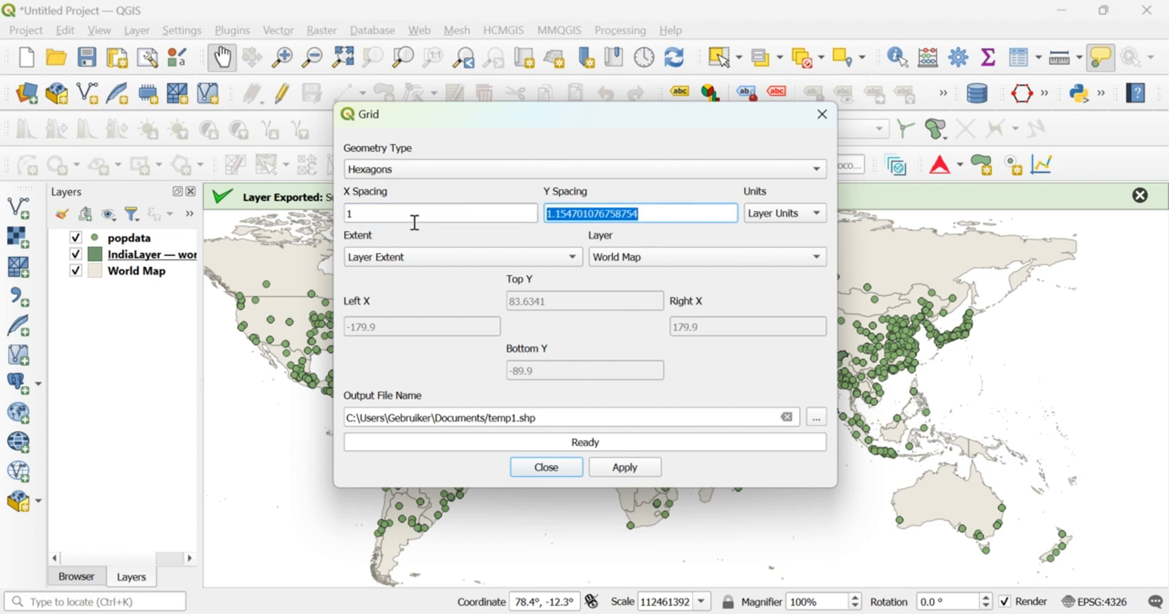
# Step: Try an X spacing of 0.5 for the hexagon grid, and reduce it to 0.2 layer units
pyautogui.click(375, 218)
pyautogui.moveTo(376, 218); pyautogui.dragTo(346, 214)
pyautogui.write('0')
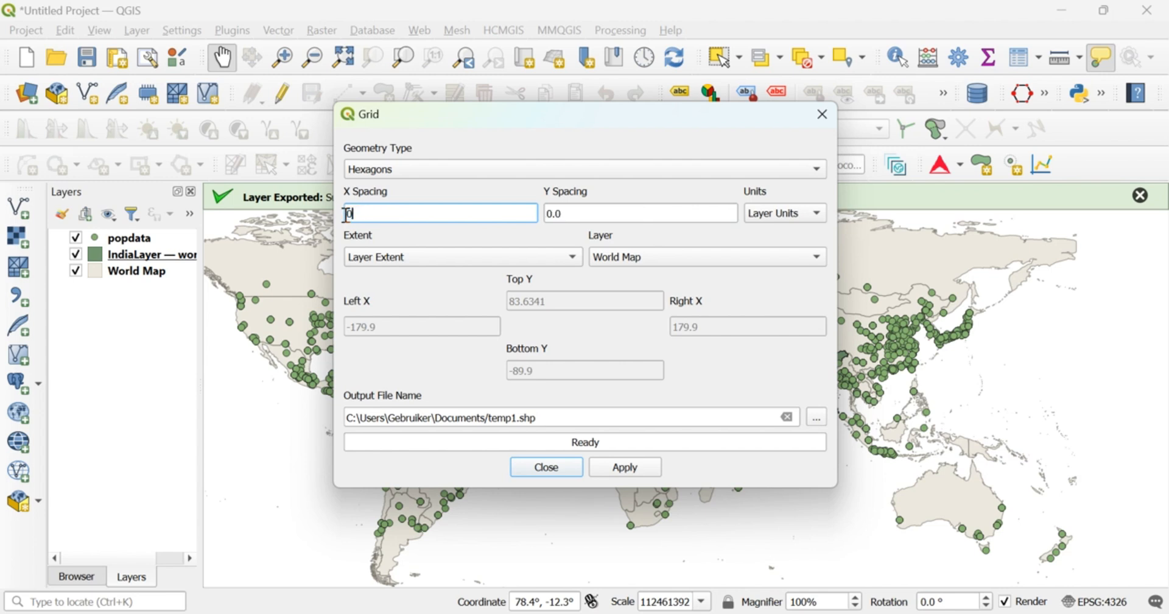
pyautogui.write('.5')
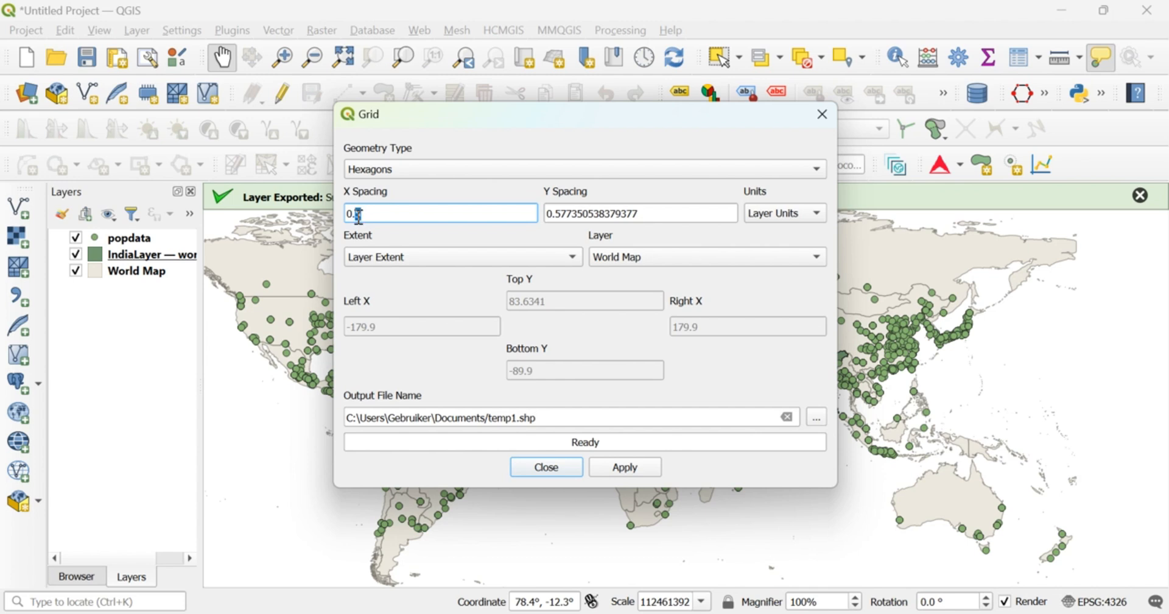
pyautogui.press('BackSpace')
pyautogui.write('2')
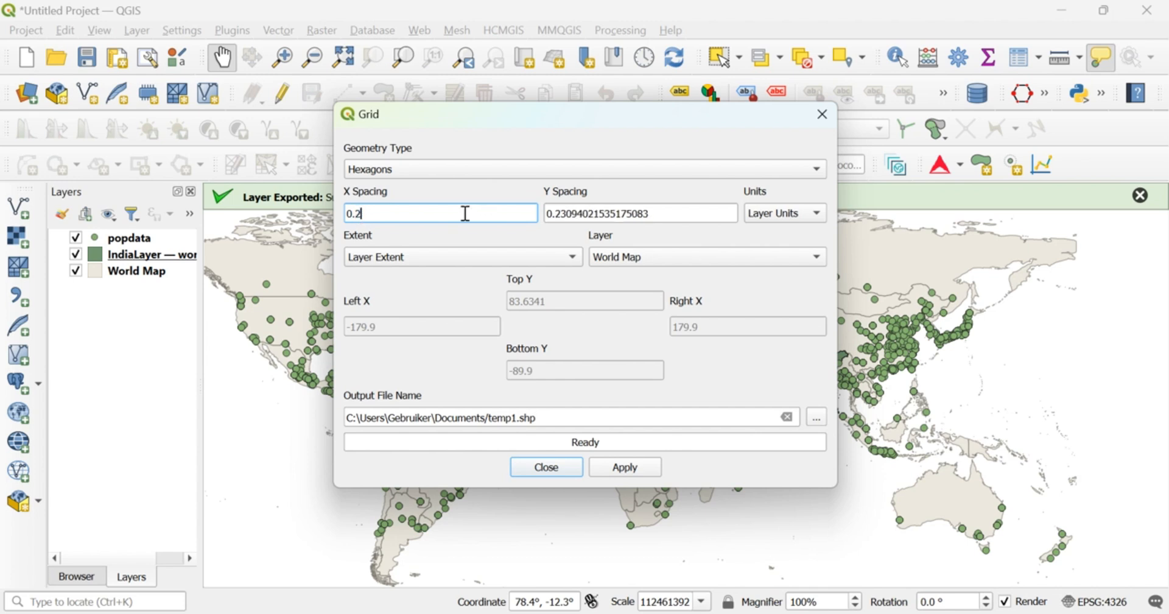
pyautogui.click(680, 210)
# Step: Browse for the grid's output location and open the New folder inside Day5
pyautogui.click(522, 417)
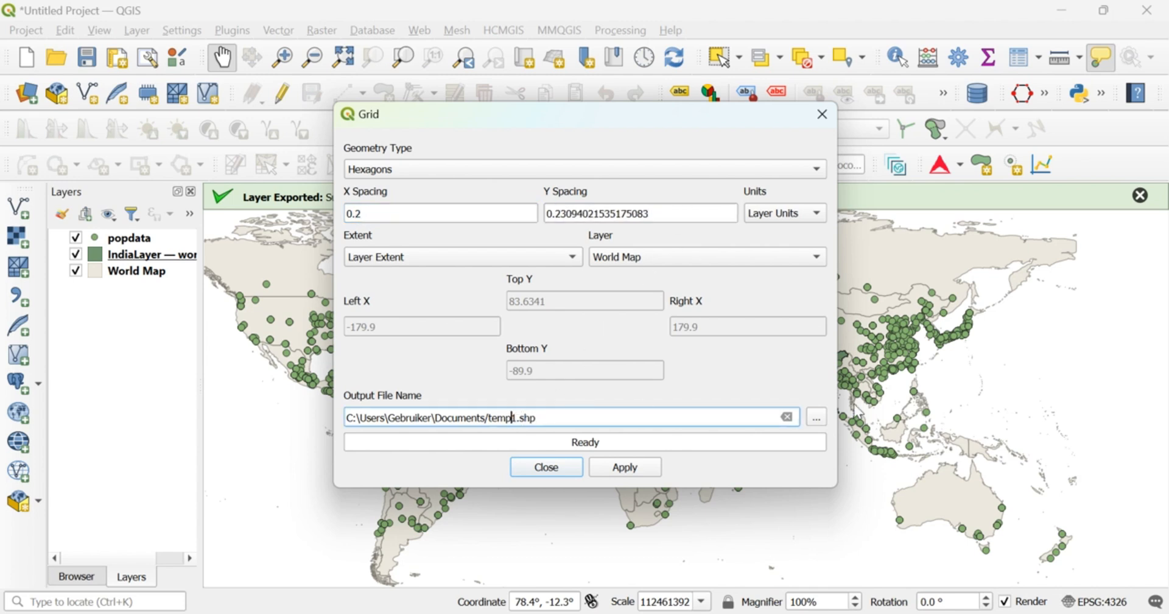
pyautogui.click(817, 417)
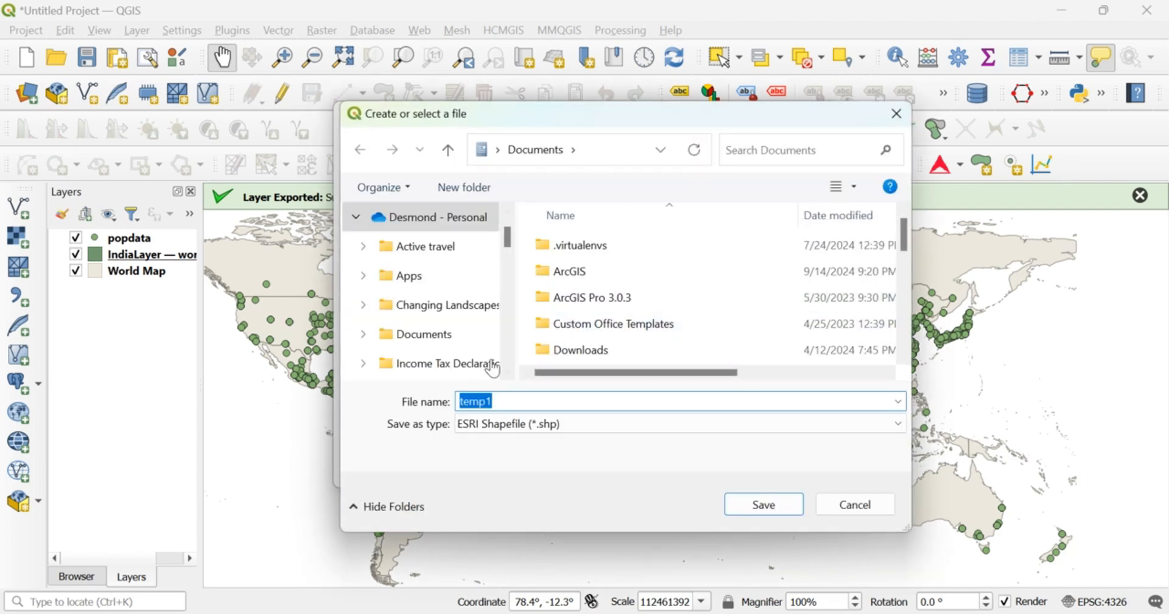
pyautogui.scroll(-5, 463, 356)
pyautogui.click(434, 223)
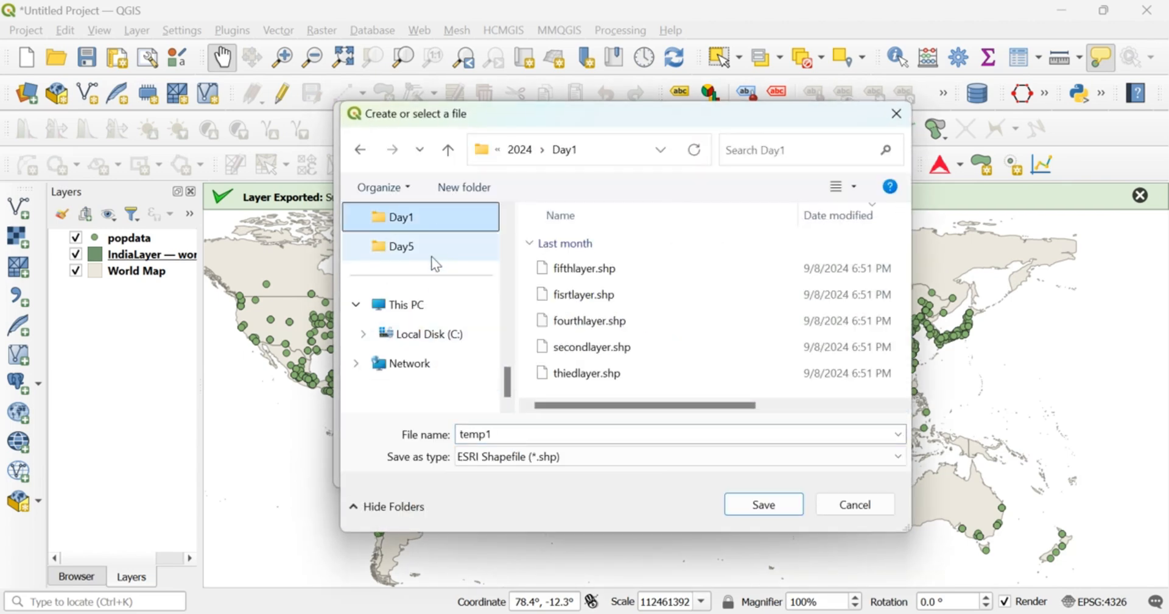
pyautogui.click(434, 250)
pyautogui.scroll(-2, 688, 338)
pyautogui.doubleClick(589, 385)
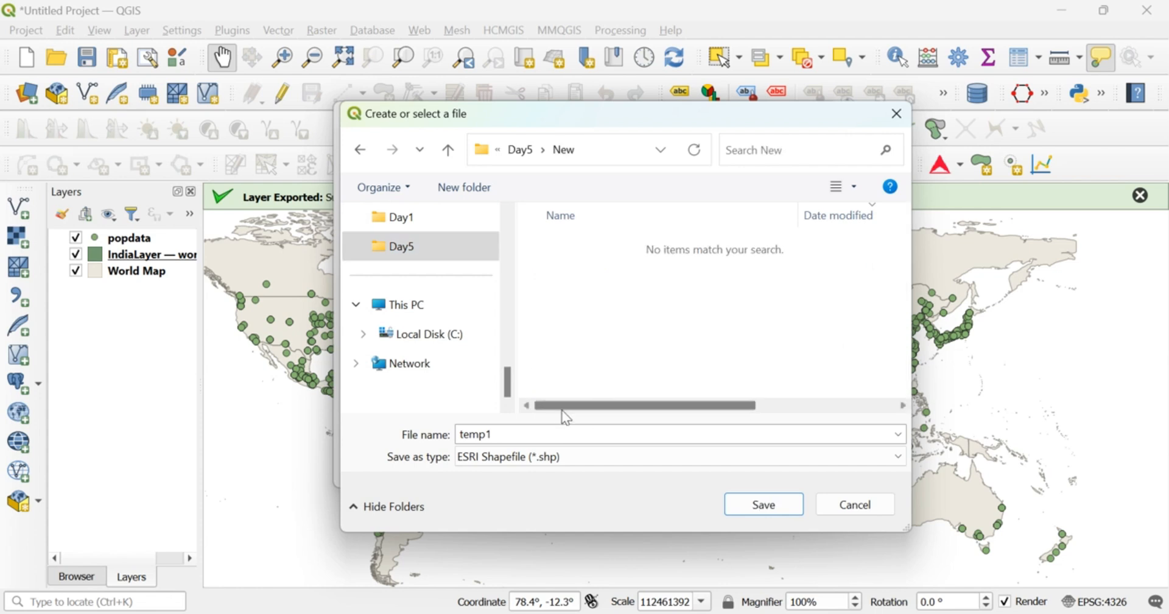
# Step: Name the output shapefile Gridlayer and save it as the grid's output file
pyautogui.click(535, 434)
pyautogui.write('Gridlayer')
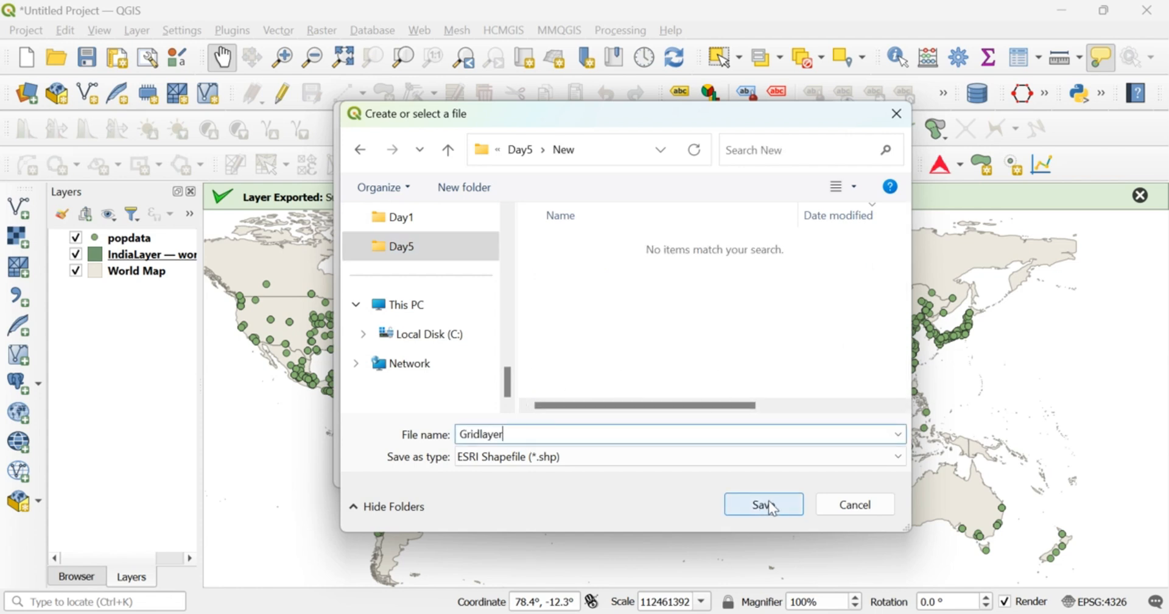
pyautogui.moveTo(524, 436); pyautogui.dragTo(444, 437)
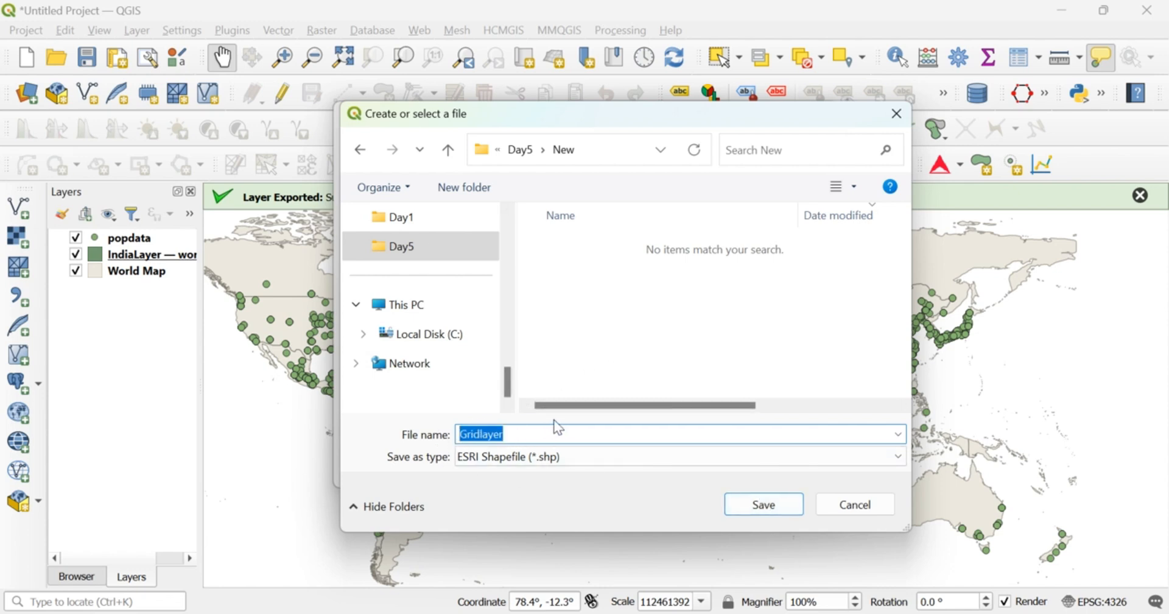
pyautogui.click(504, 433)
pyautogui.moveTo(505, 434); pyautogui.dragTo(447, 436)
pyautogui.click(483, 435)
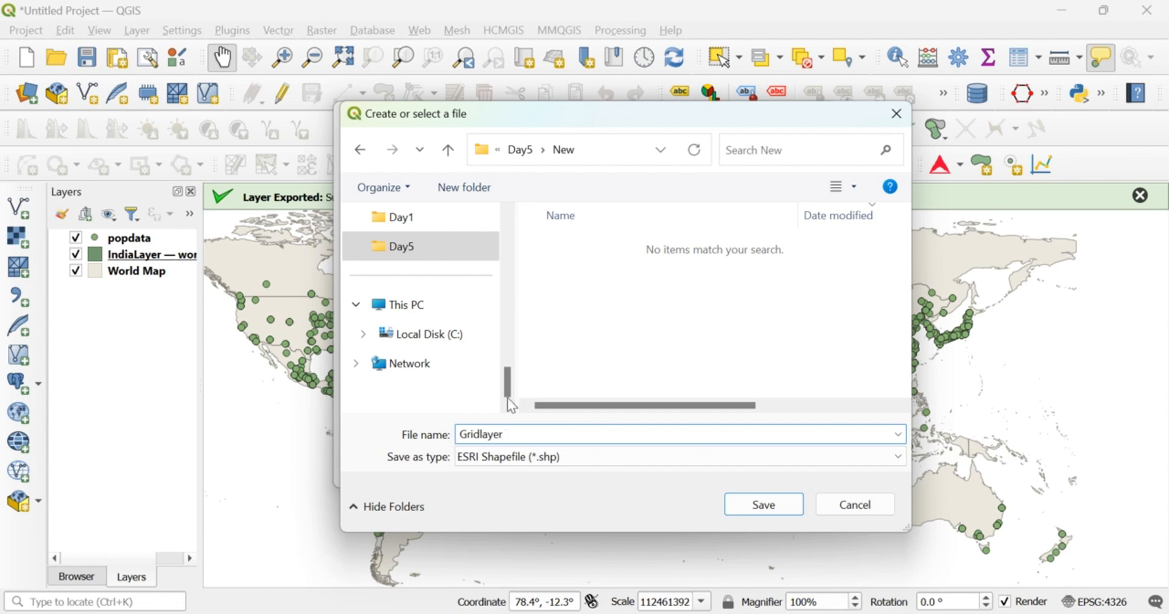
pyautogui.click(755, 503)
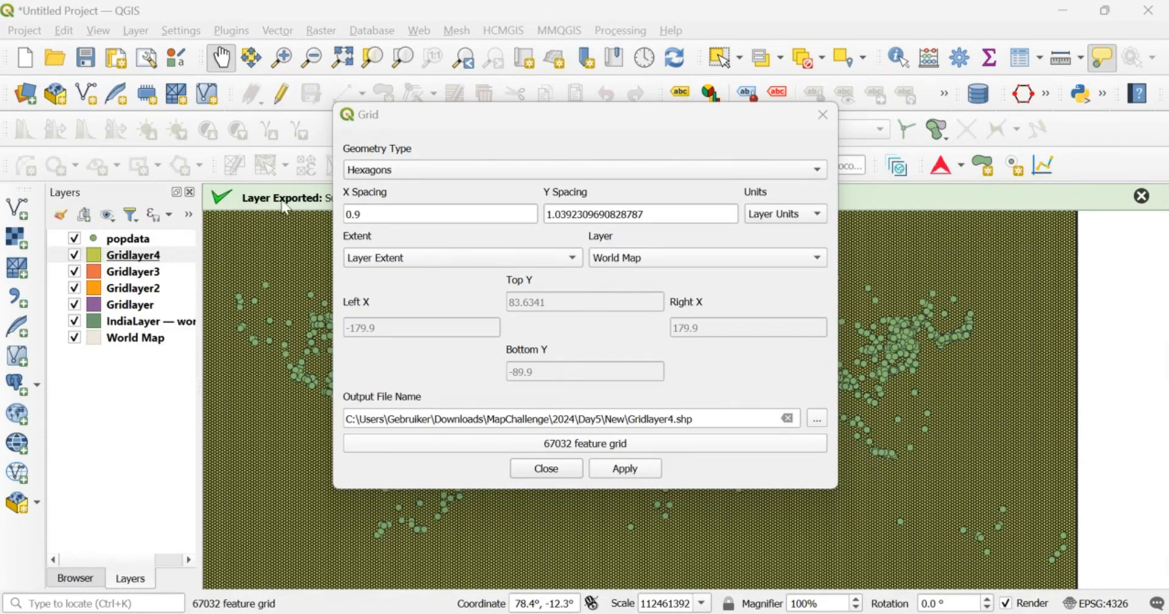
# Step: Examine the X and Y spacing used for Gridlayer4 and compare the hexagons with the finished map in the Hexagon project
pyautogui.click(396, 216)
pyautogui.moveTo(359, 215)
pyautogui.mouseDown()
pyautogui.moveTo(348, 218)
pyautogui.moveTo(361, 217)
pyautogui.mouseUp()
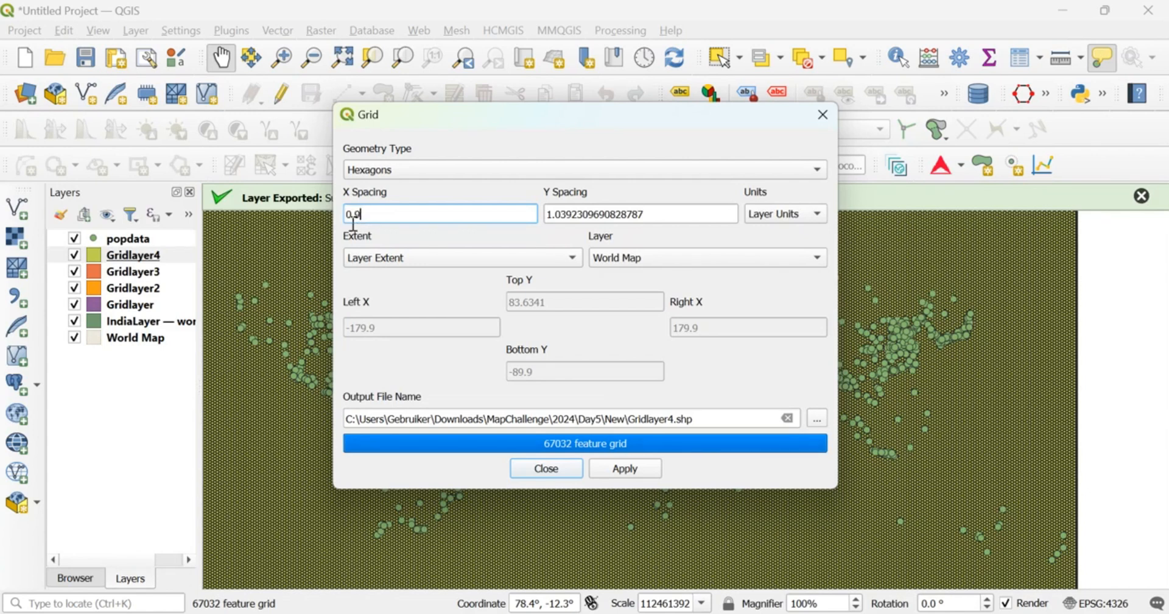
pyautogui.moveTo(370, 216); pyautogui.dragTo(351, 218)
pyautogui.click(569, 212)
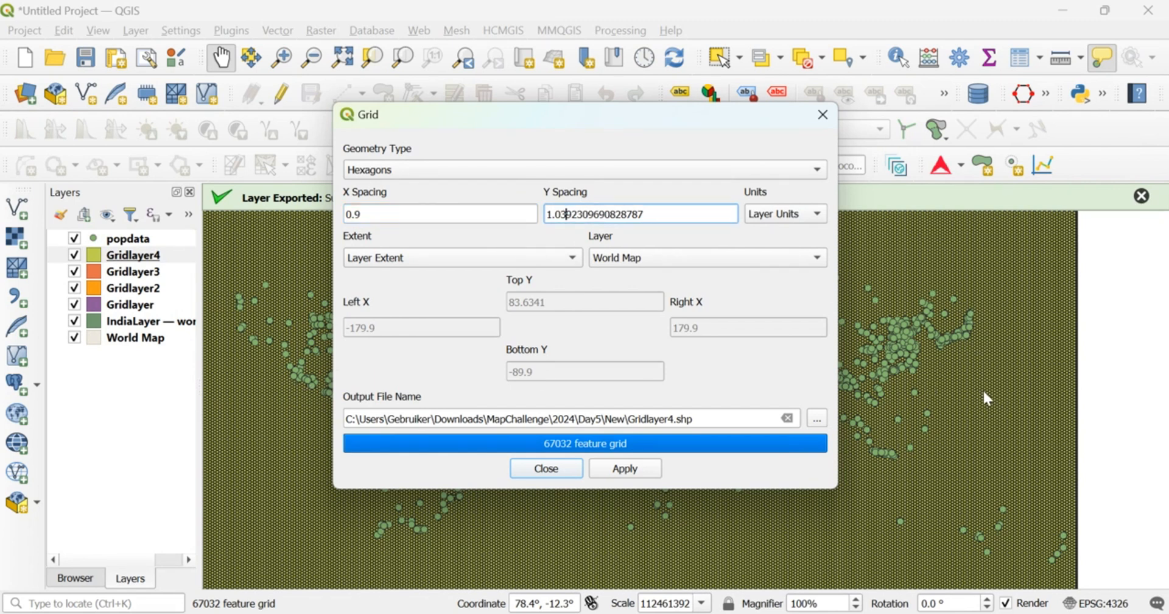
pyautogui.click(376, 213)
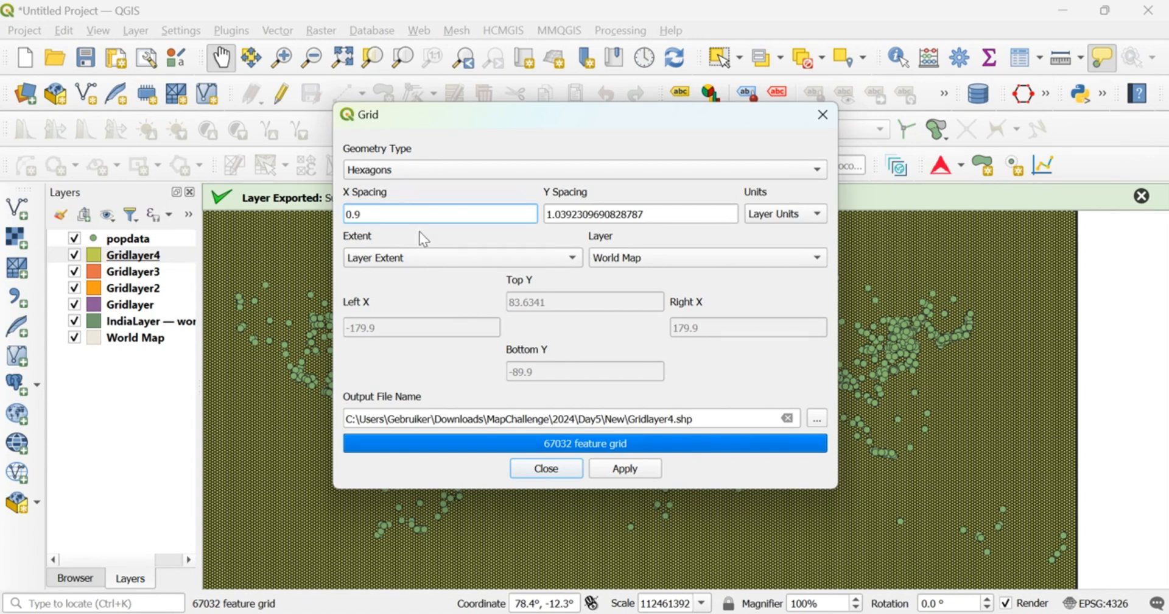
pyautogui.moveTo(600, 612)
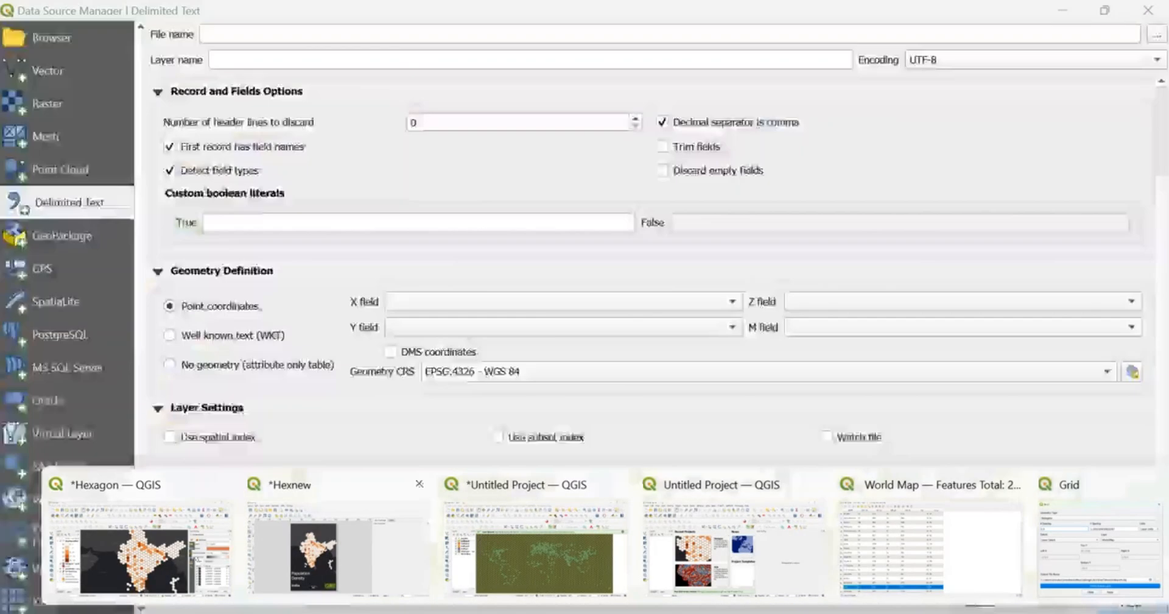
pyautogui.click(143, 578)
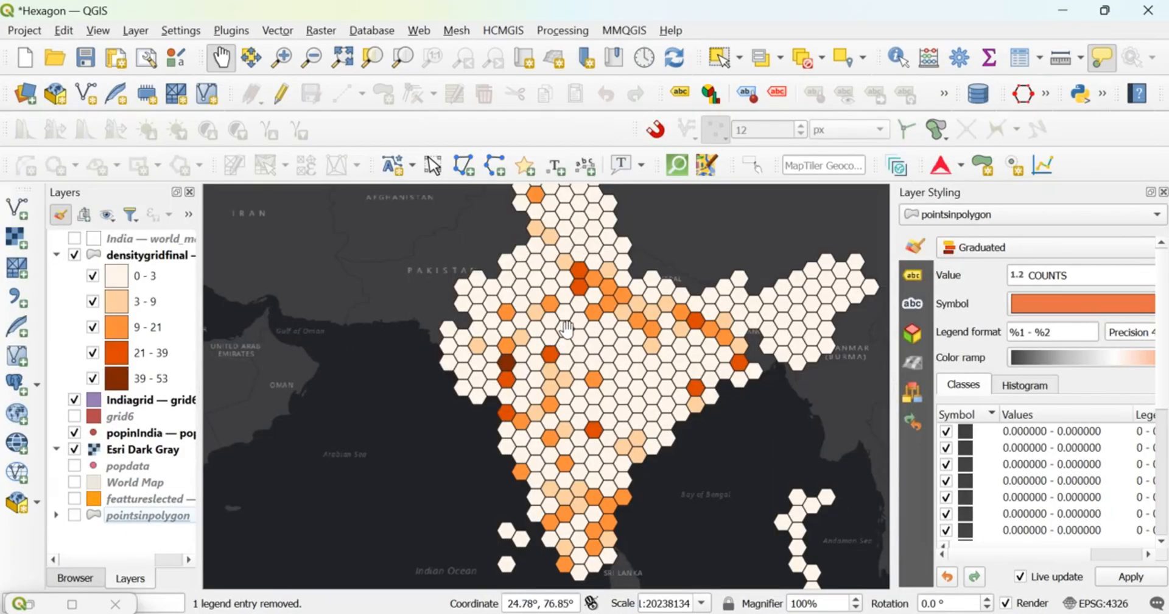
pyautogui.click(1048, 4)
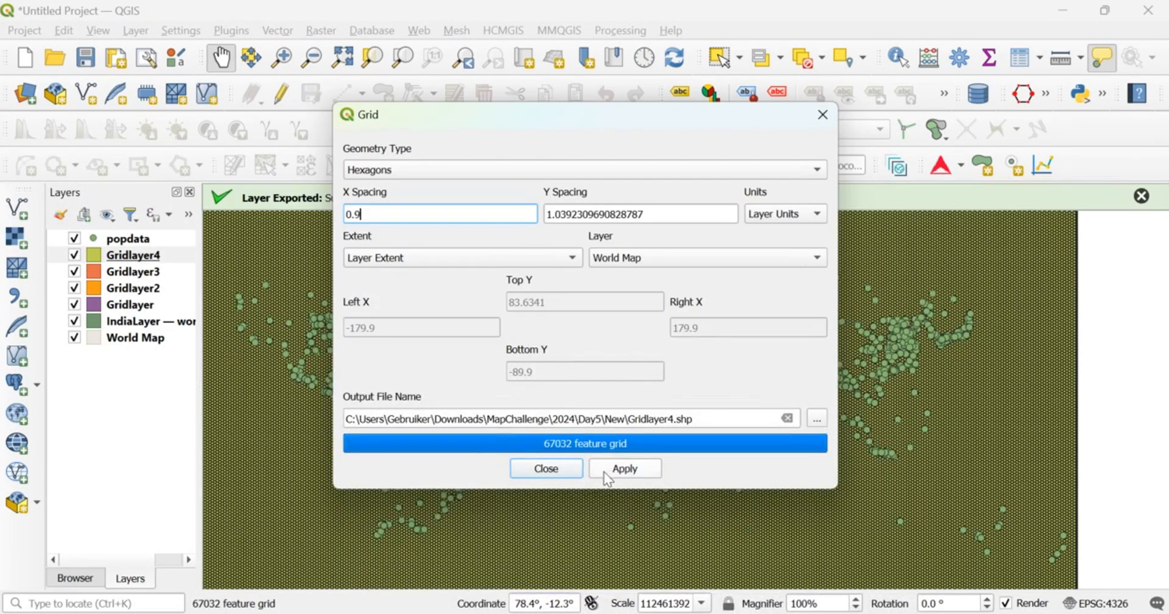
# Step: Close the Grid dialog and remove the layers Gridlayer, Gridlayer2 and Gridlayer3 from the project
pyautogui.click(554, 471)
pyautogui.click(135, 271)
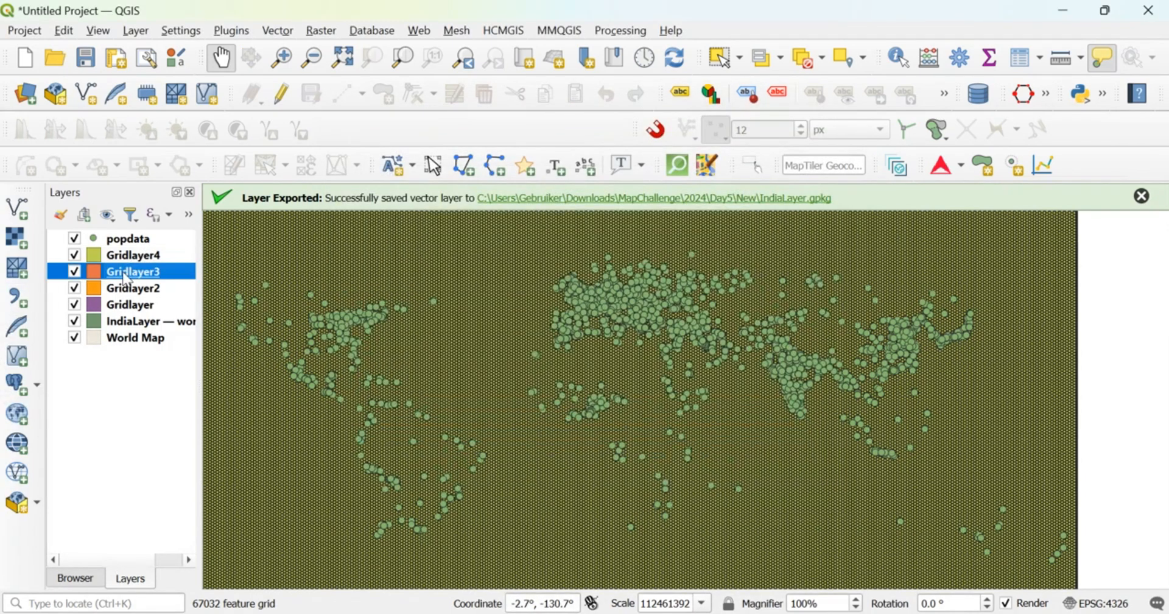
pyautogui.keyDown('shift'); pyautogui.click(137, 304); pyautogui.keyUp('shift')
pyautogui.rightClick(153, 305)
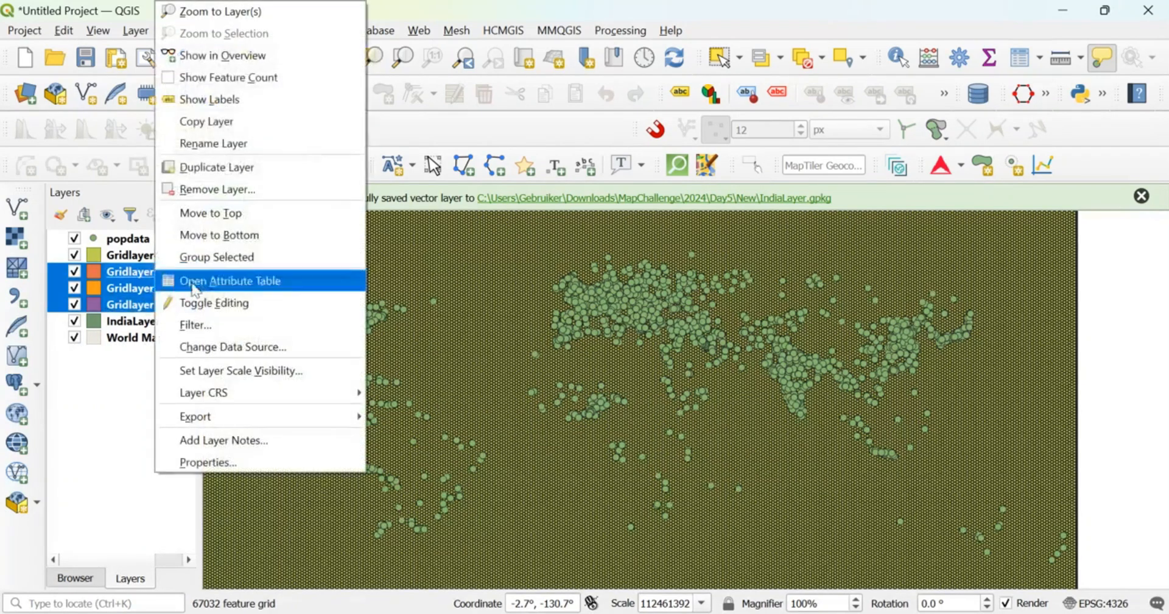
pyautogui.click(213, 190)
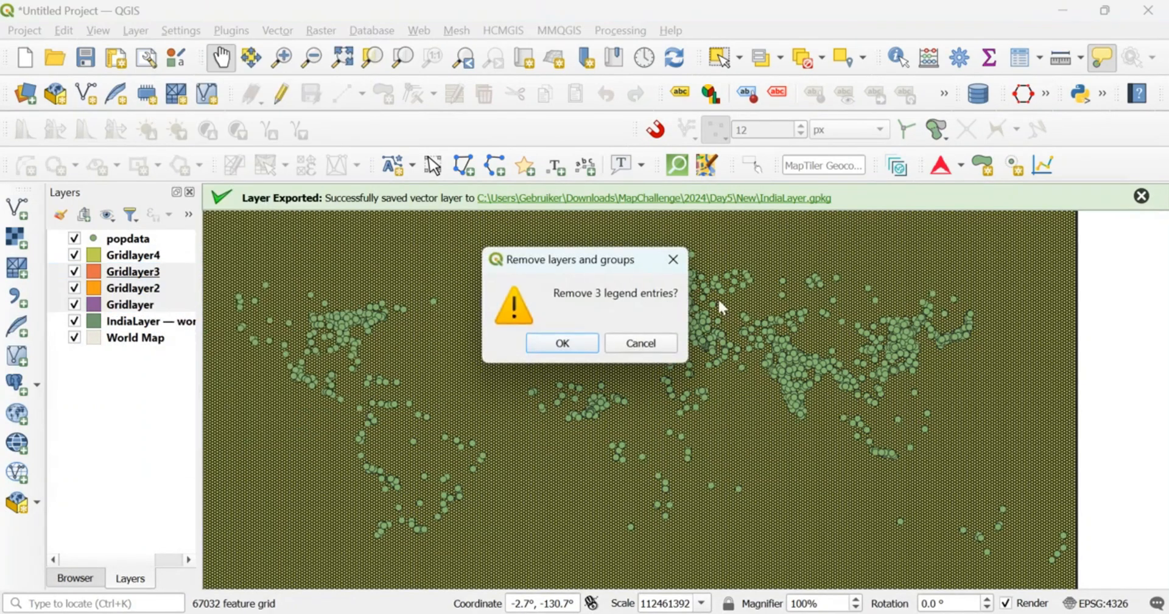
pyautogui.click(561, 342)
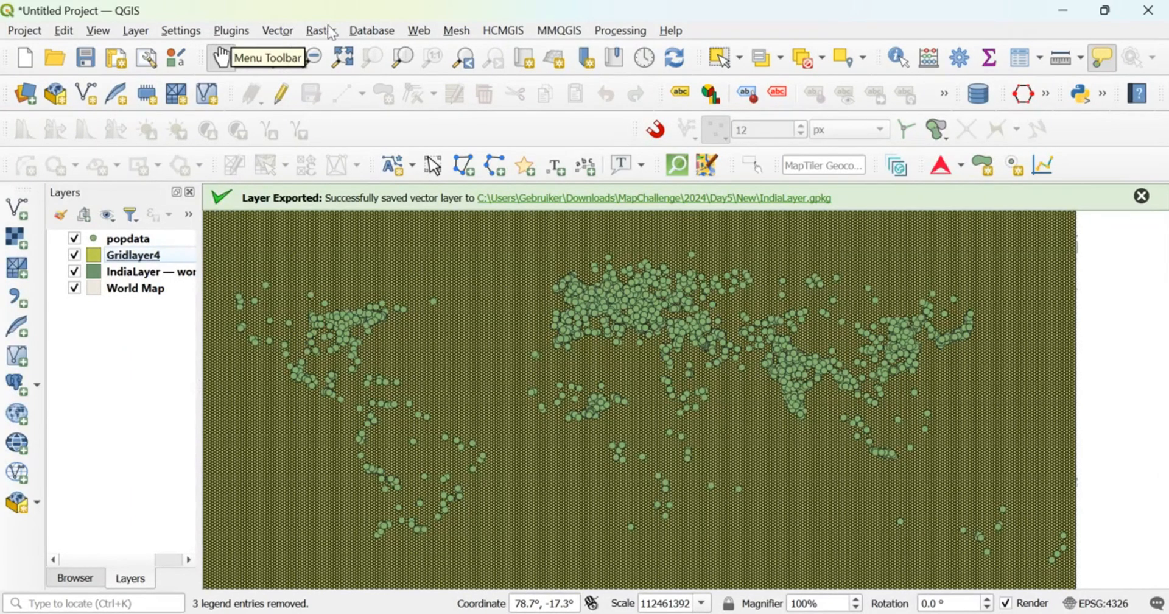
# Step: Run Select by Location to select the popdata features that intersect Gridlayer4, creating a new selection
pyautogui.click(278, 30)
pyautogui.moveTo(361, 146)
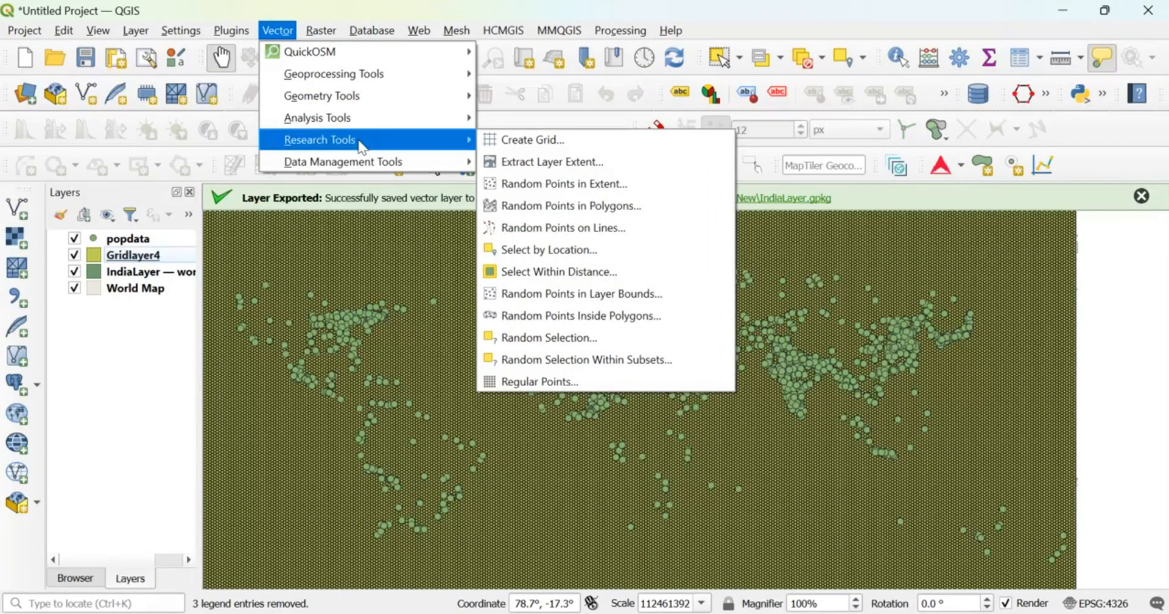
pyautogui.click(591, 253)
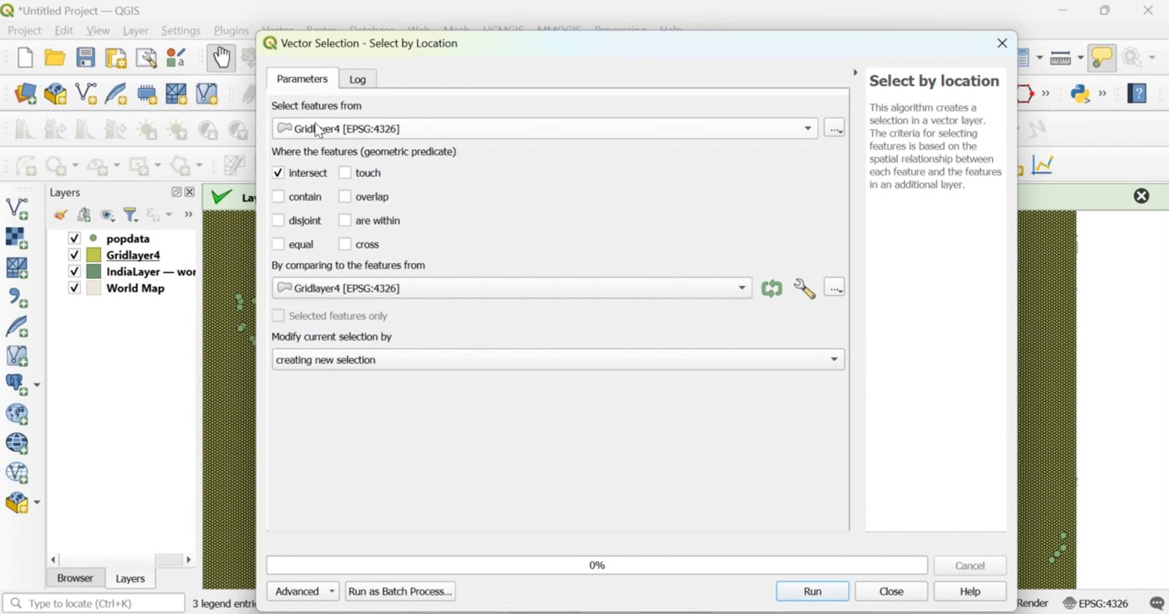
pyautogui.click(394, 294)
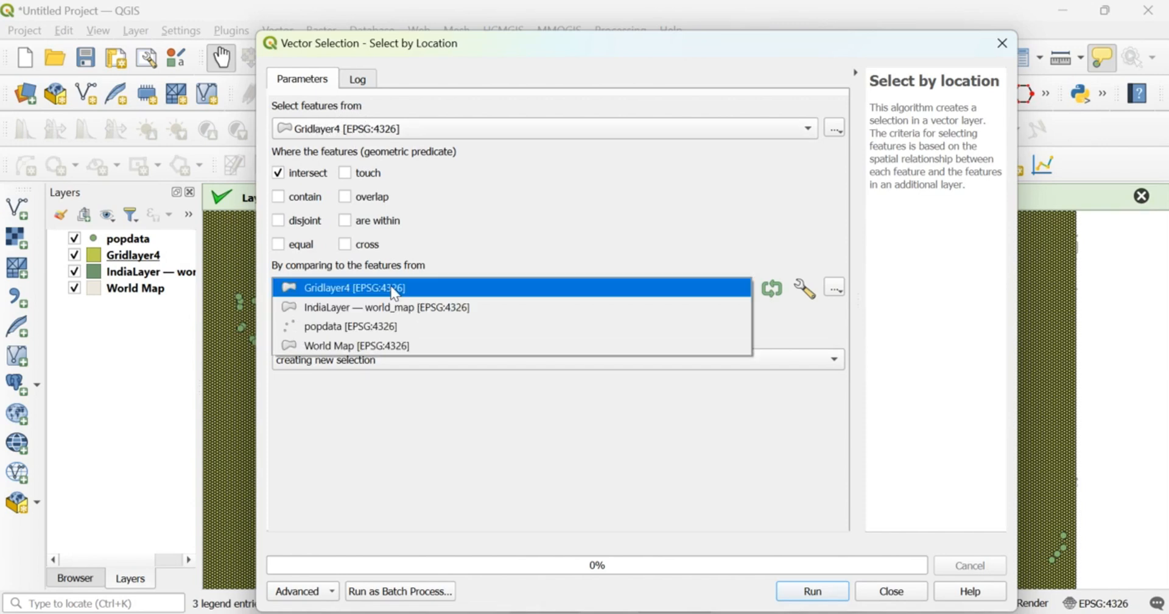
pyautogui.click(383, 135)
pyautogui.click(383, 165)
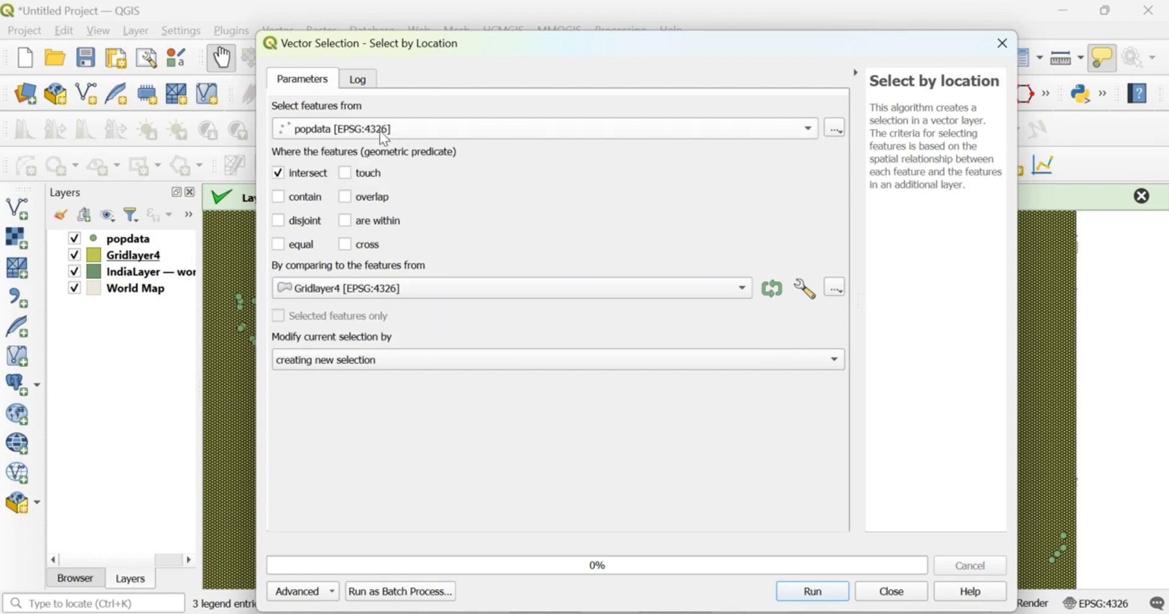
pyautogui.click(379, 289)
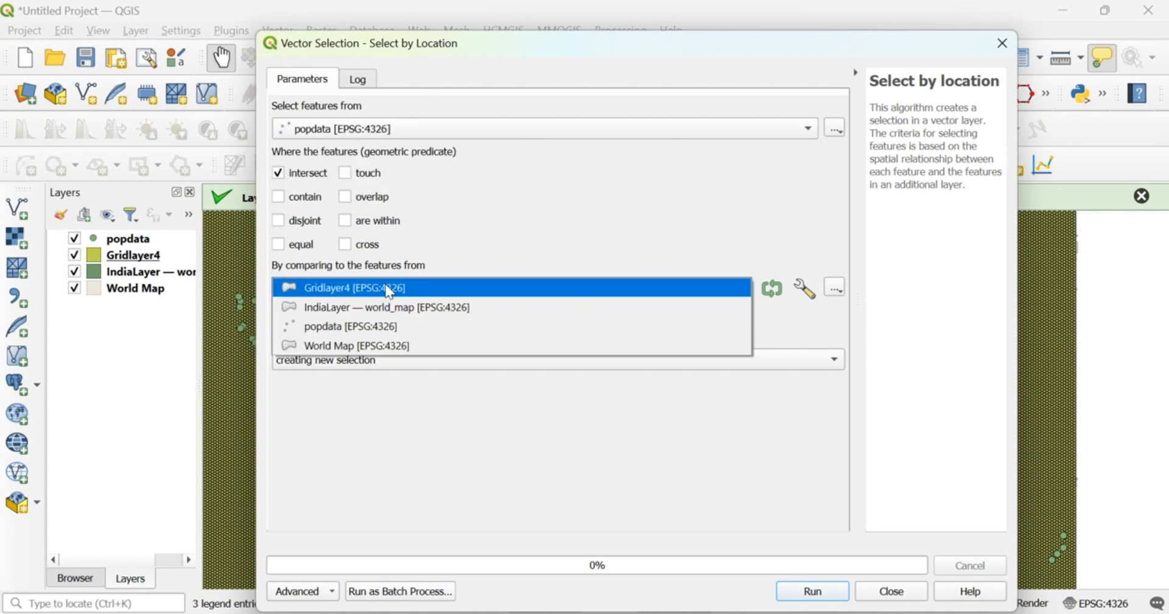
pyautogui.click(388, 288)
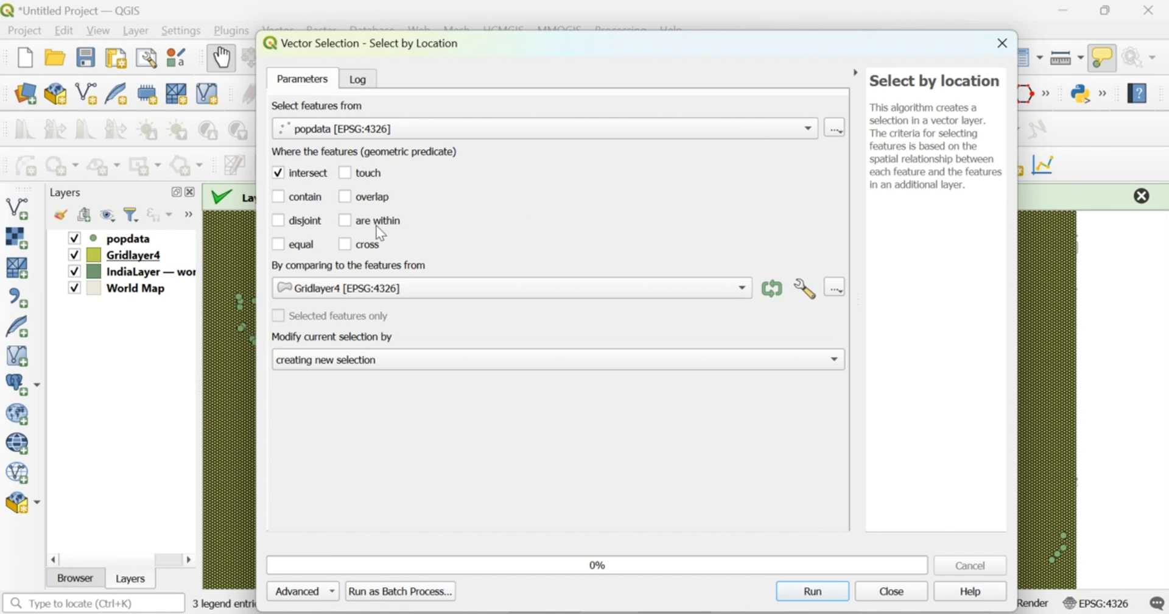
pyautogui.click(345, 221)
pyautogui.click(346, 222)
pyautogui.click(812, 592)
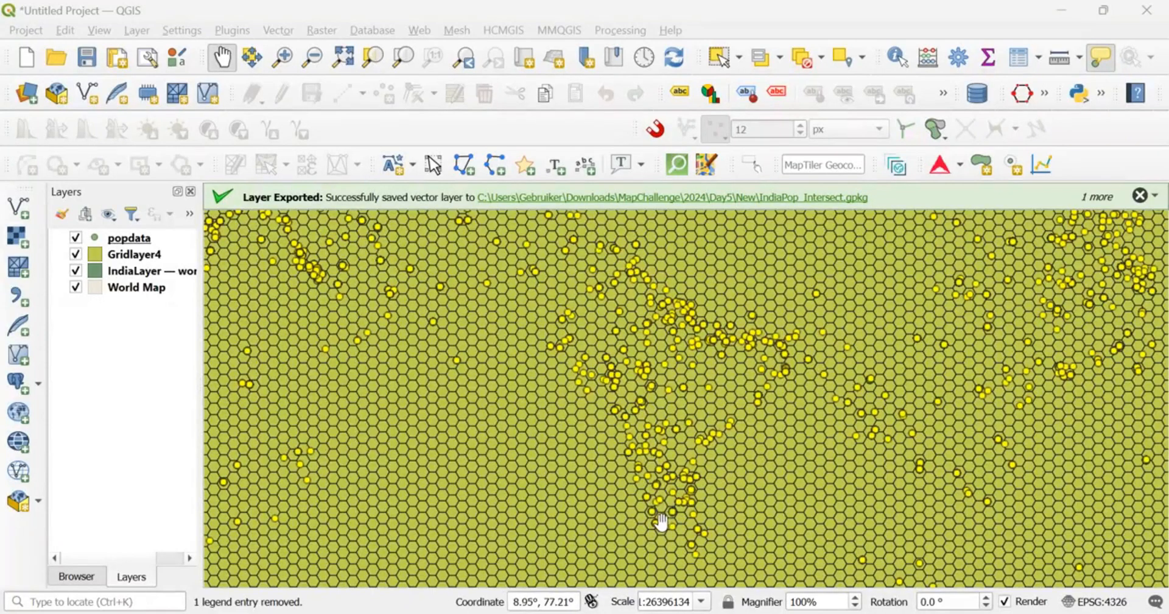
# Step: Select the Gridlayer4 hexagons that intersect IndiaLayer with Select by Location, and close the tool
pyautogui.click(417, 29)
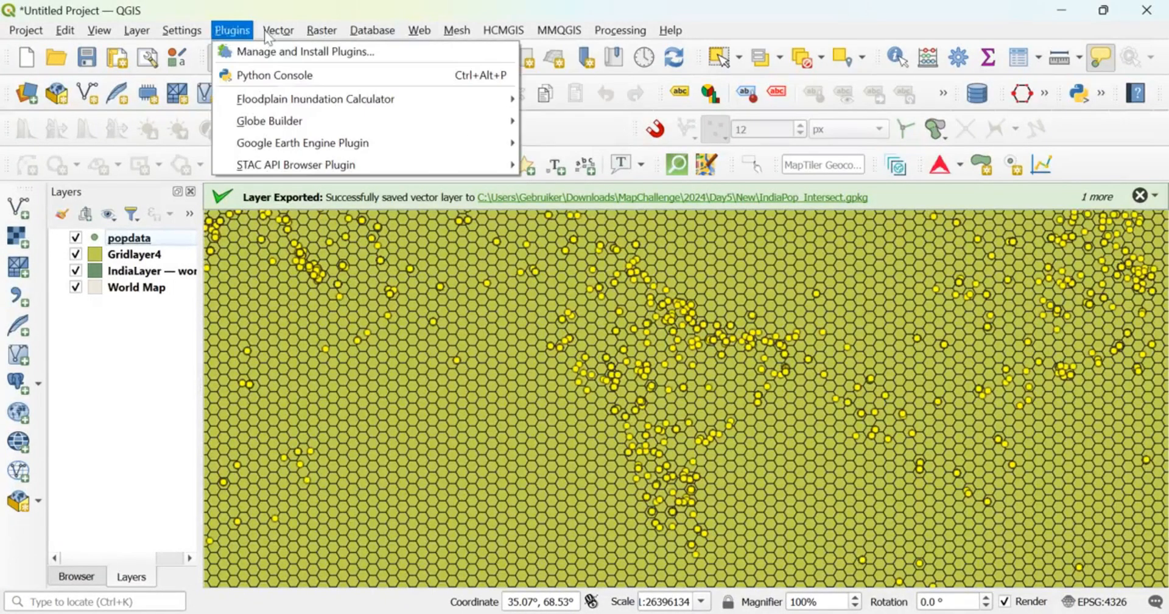
pyautogui.moveTo(364, 139)
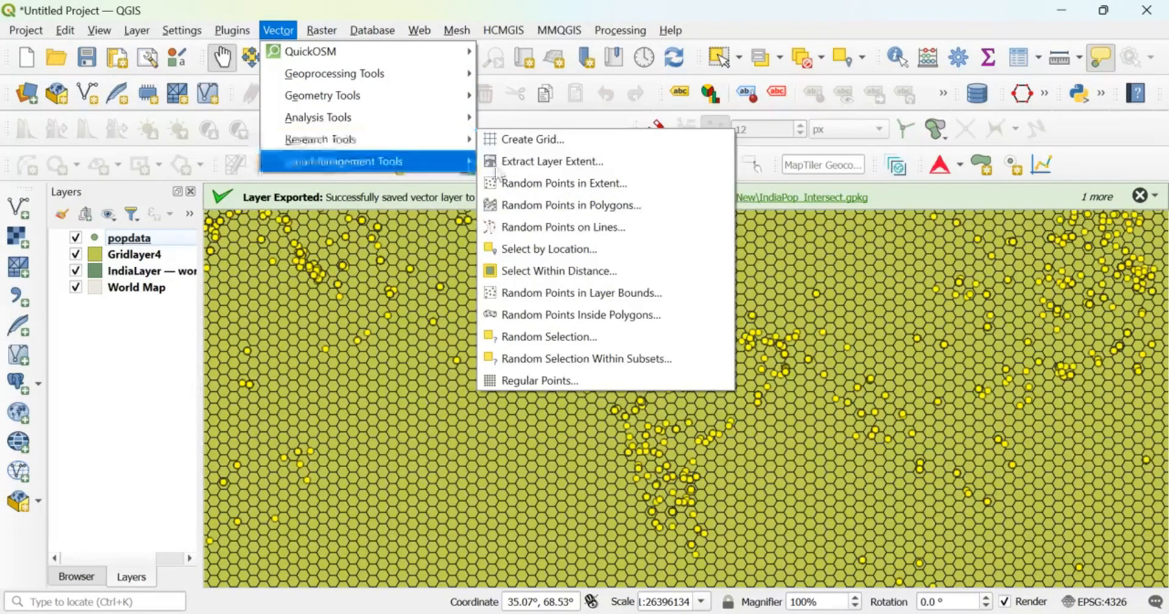
pyautogui.click(602, 248)
pyautogui.click(362, 126)
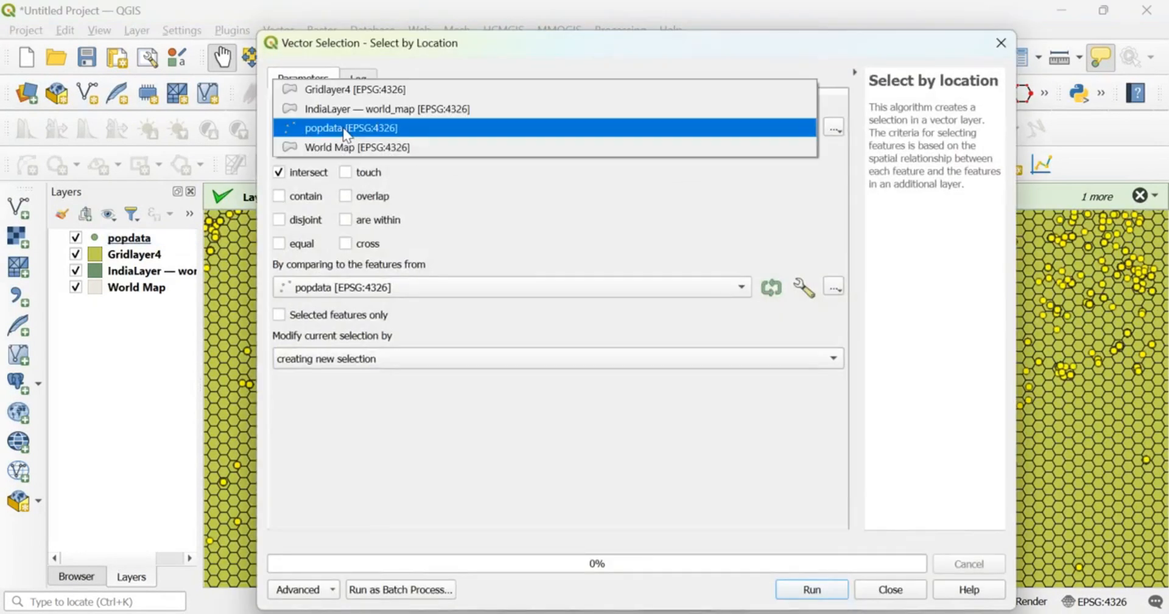
pyautogui.click(335, 297)
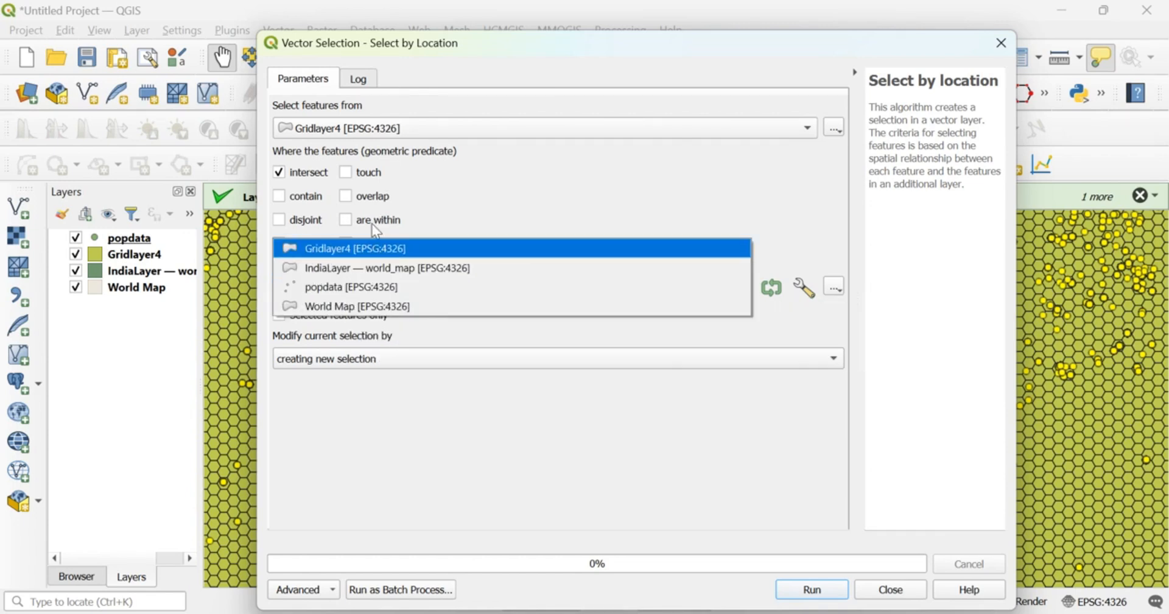
pyautogui.click(357, 309)
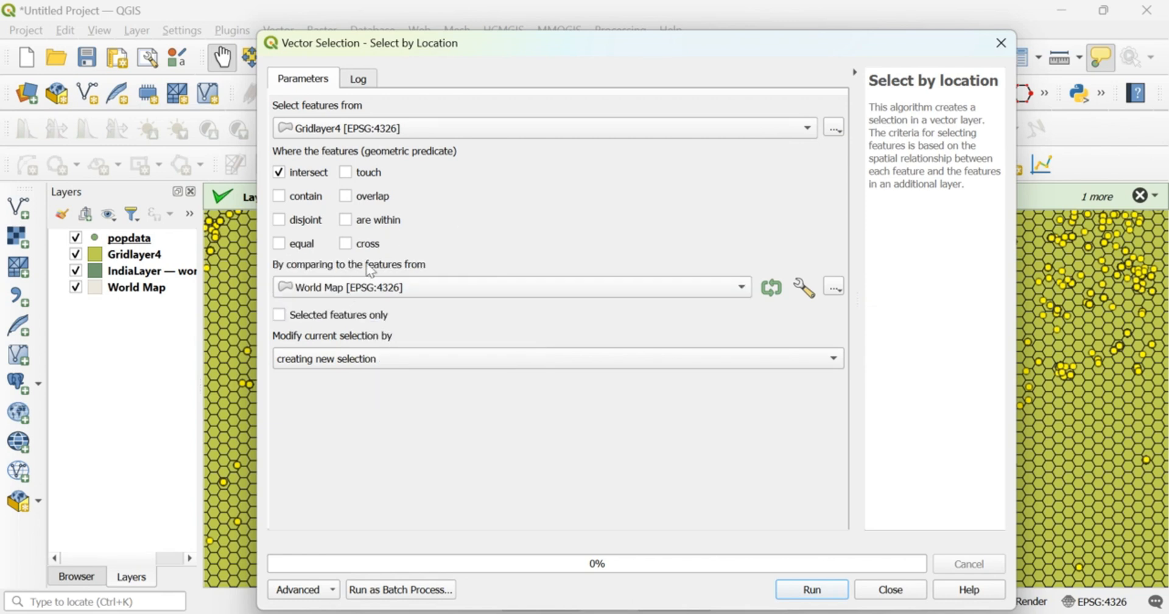
pyautogui.click(356, 286)
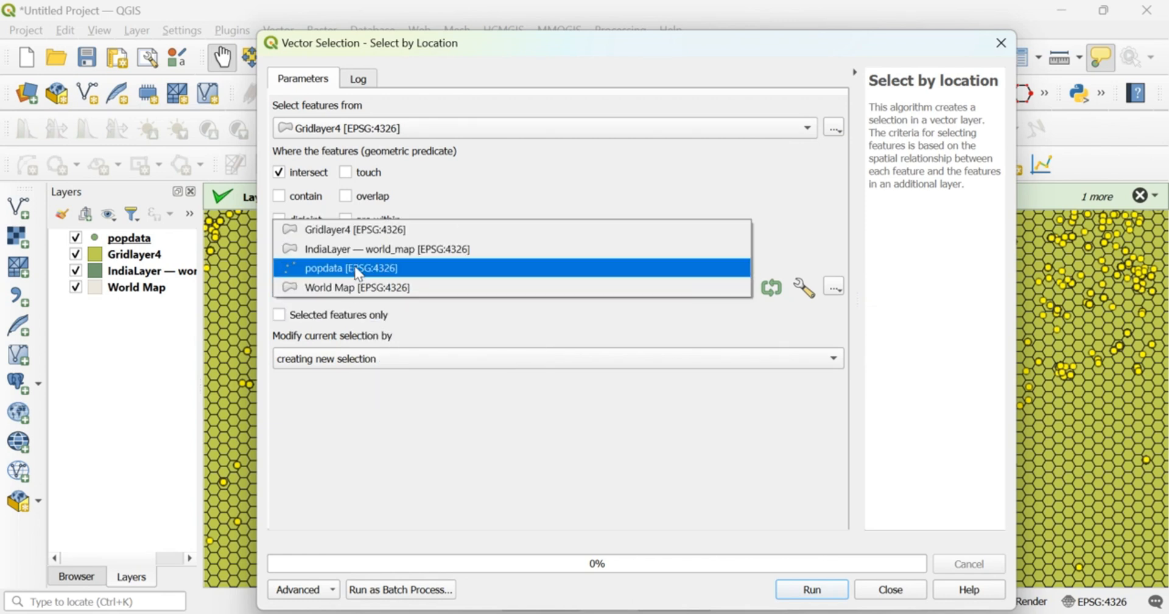
pyautogui.click(357, 249)
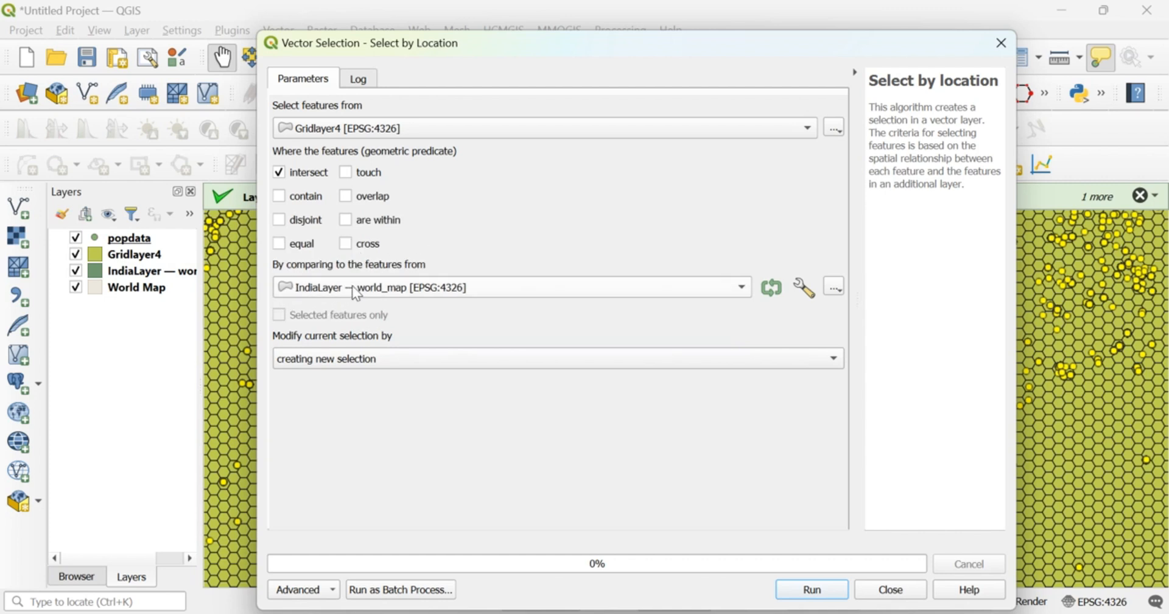
pyautogui.click(812, 590)
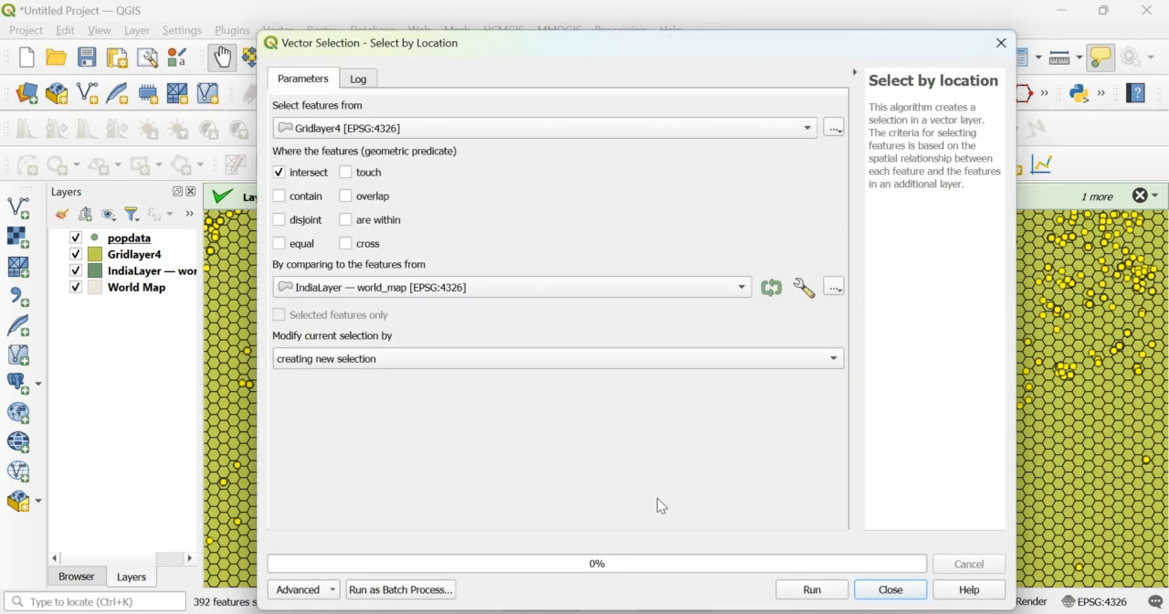
pyautogui.click(1000, 43)
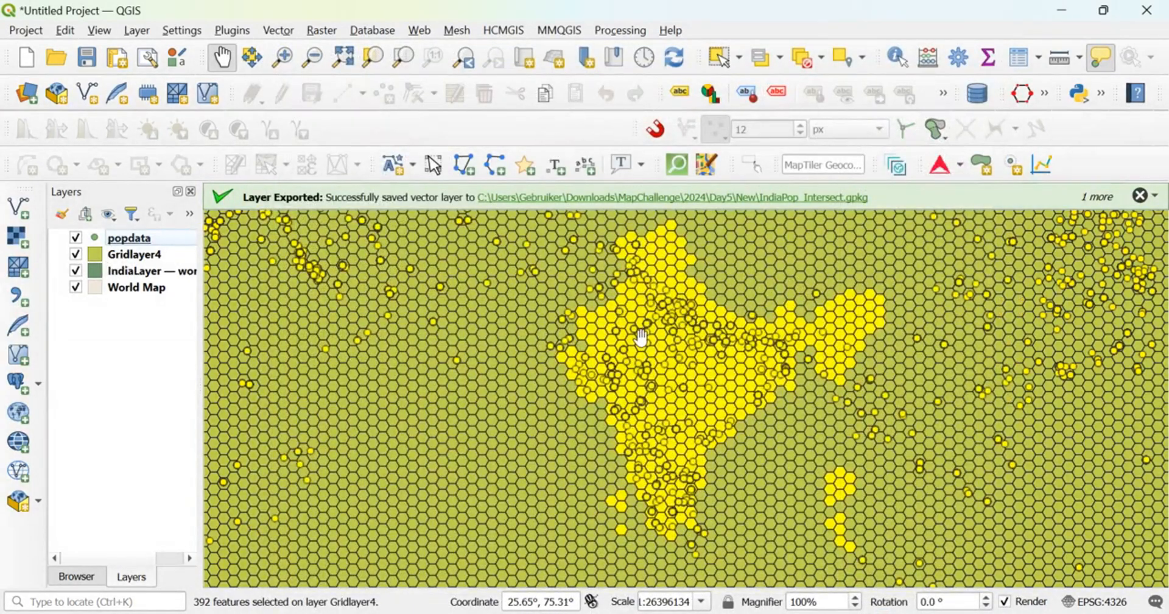
# Step: Export the selected Gridlayer4 hexagons to a GeoPackage named India_SelectedPop in the Day5 New folder and add it to the map
pyautogui.rightClick(146, 254)
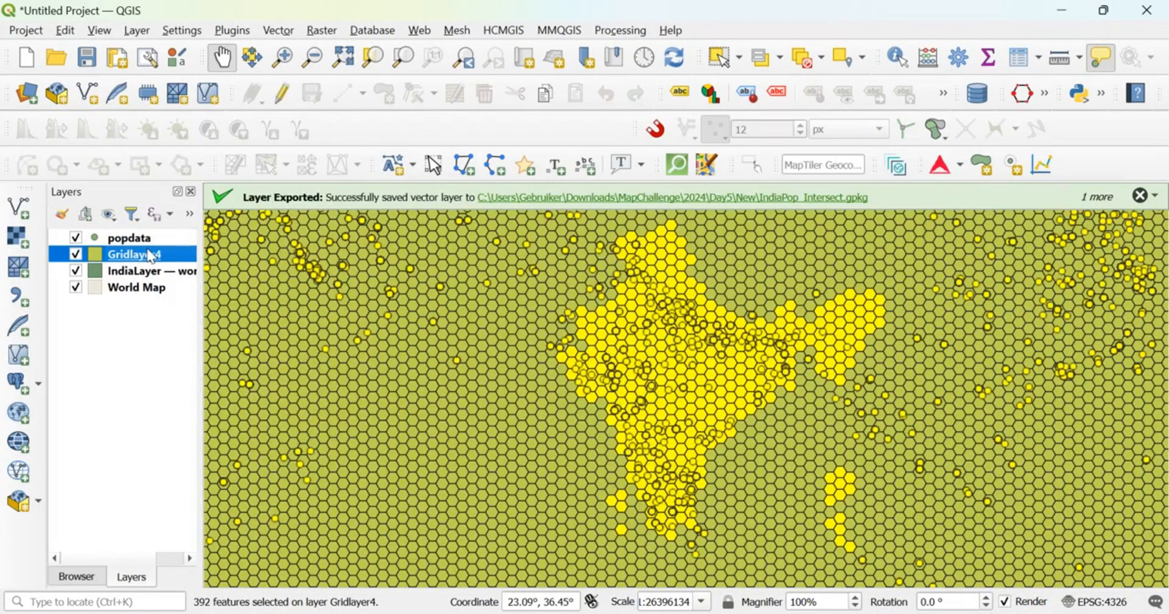
pyautogui.moveTo(223, 396)
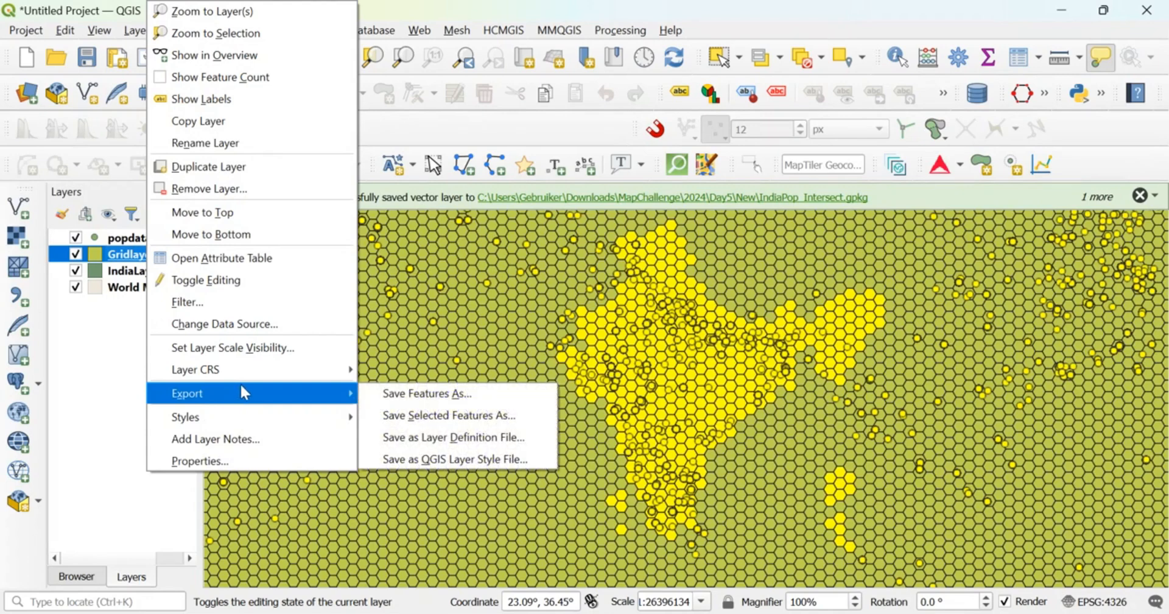
pyautogui.click(422, 418)
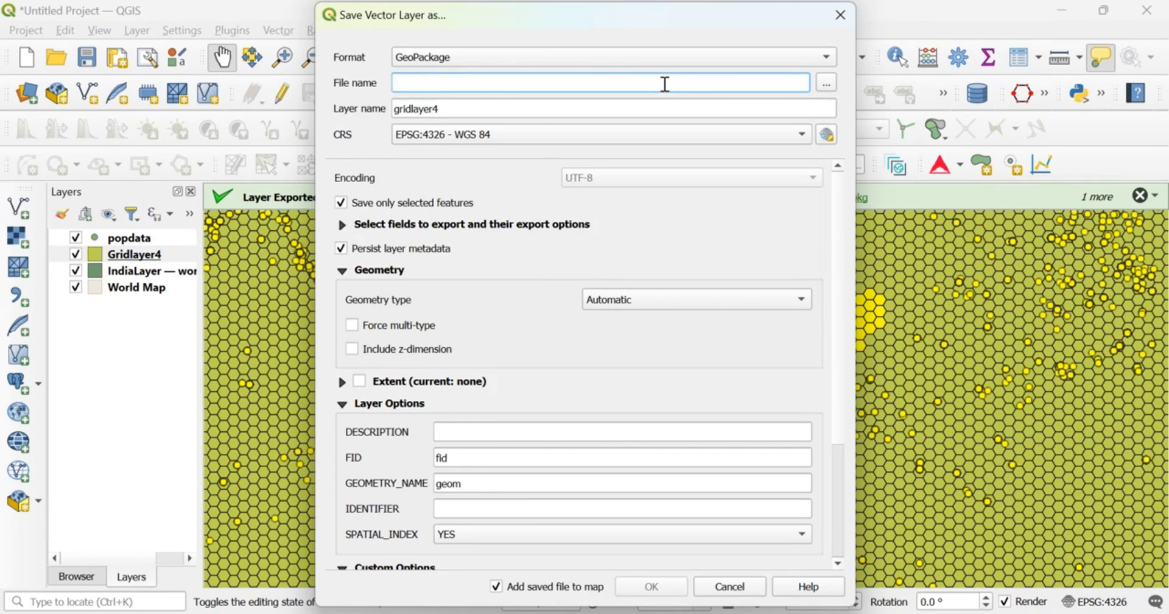
pyautogui.write('India_SelectedPop')
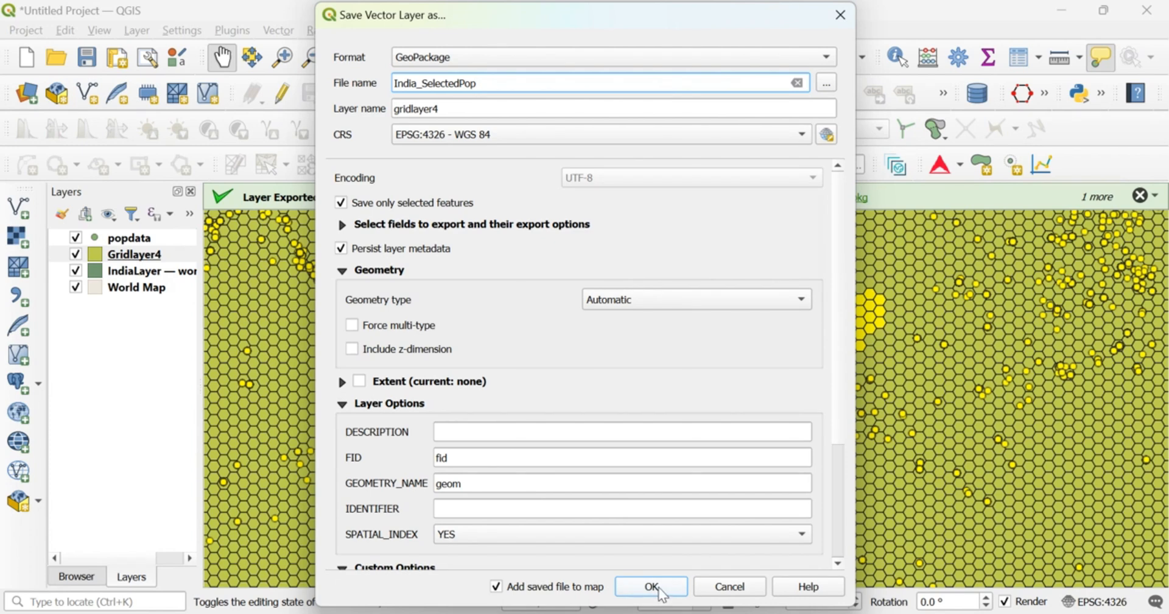
pyautogui.click(827, 84)
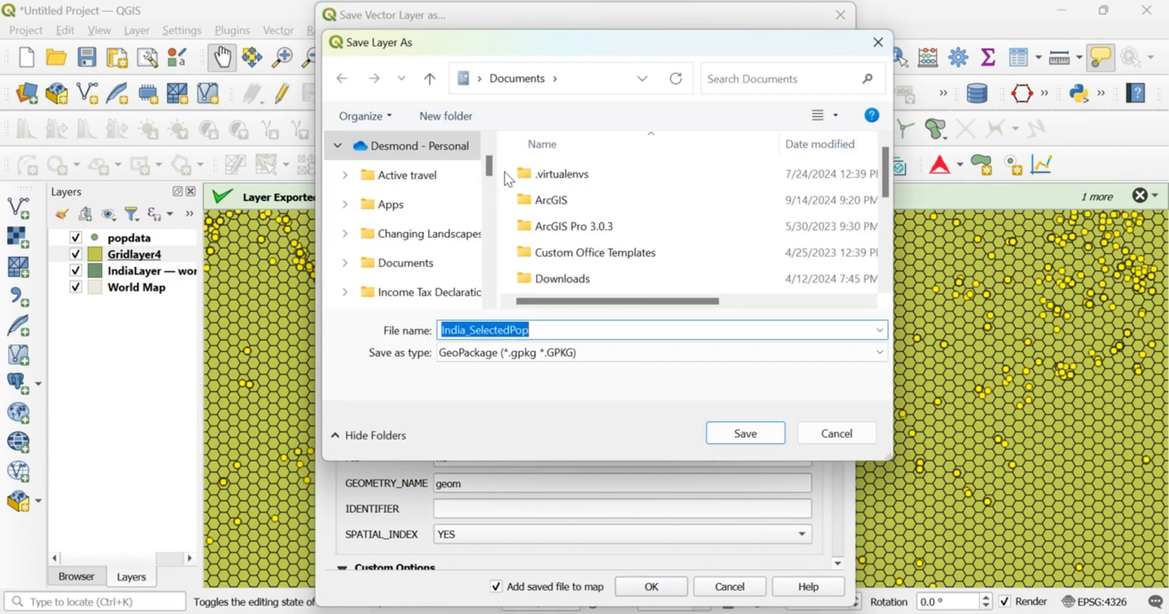
pyautogui.scroll(-5, 438, 244)
pyautogui.click(393, 263)
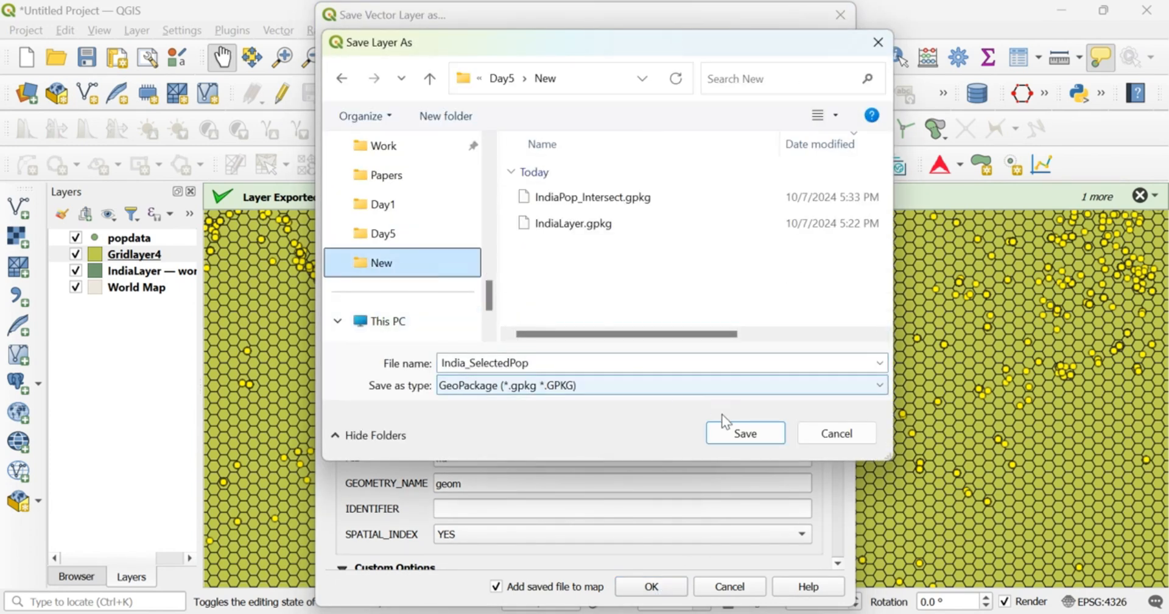
pyautogui.click(718, 429)
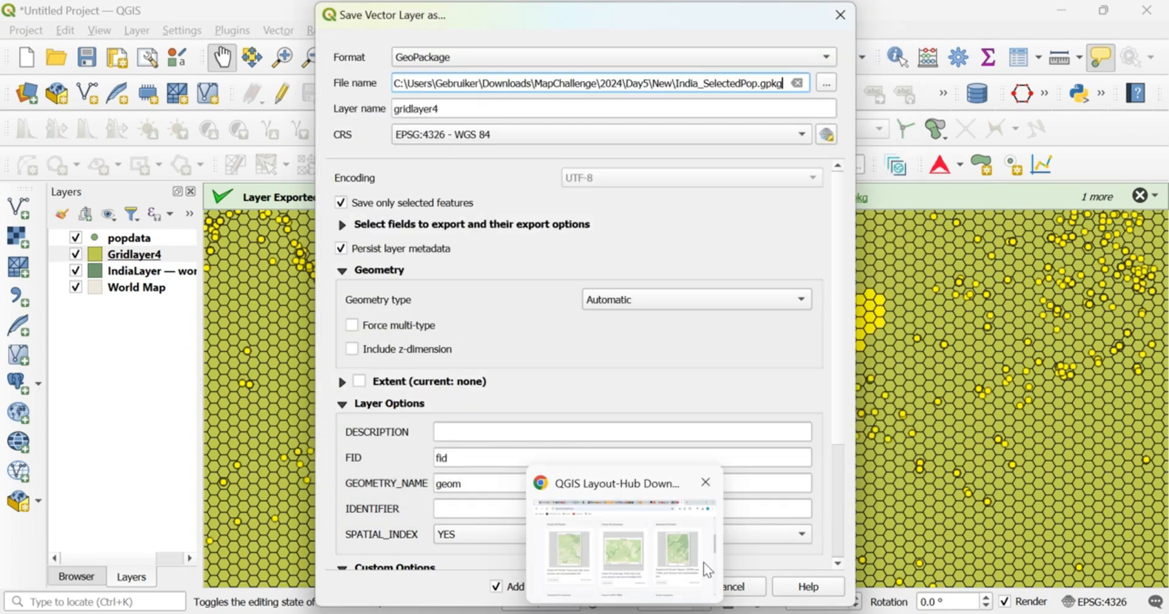
pyautogui.click(650, 586)
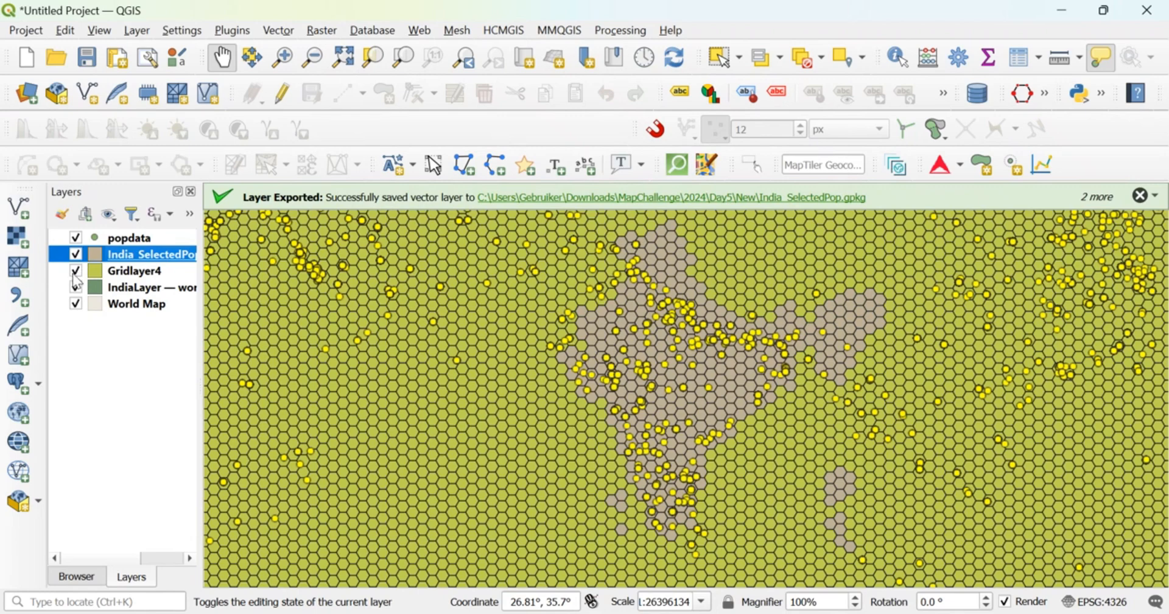
# Step: Hide the Gridlayer4, IndiaLayer and World Map layers, leaving popdata and India_SelectedPop displayed
pyautogui.click(76, 238)
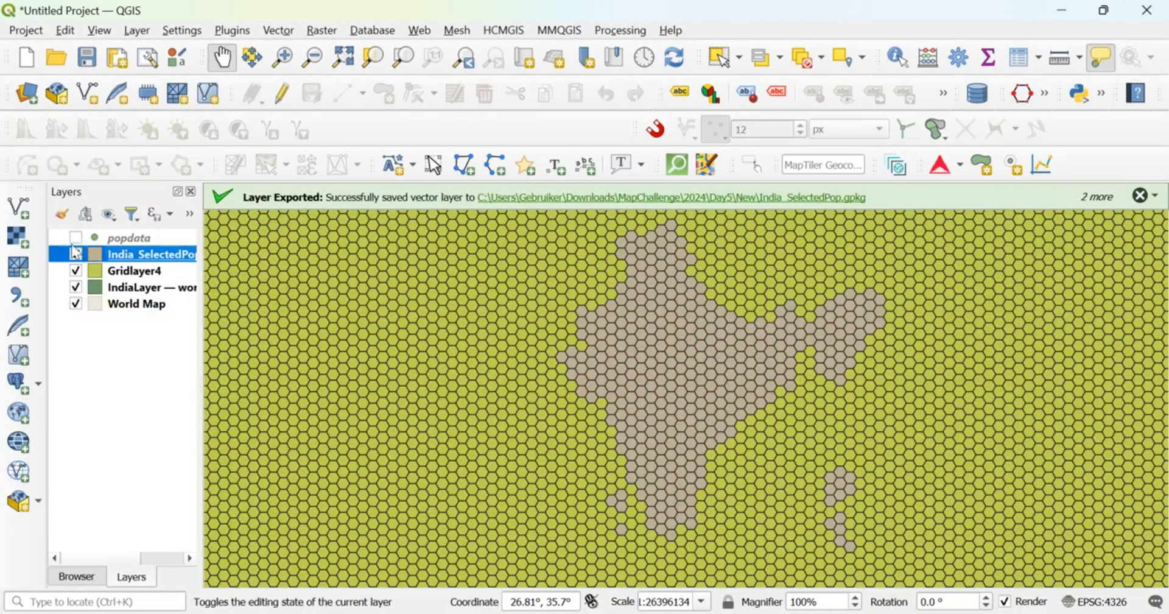
pyautogui.click(75, 238)
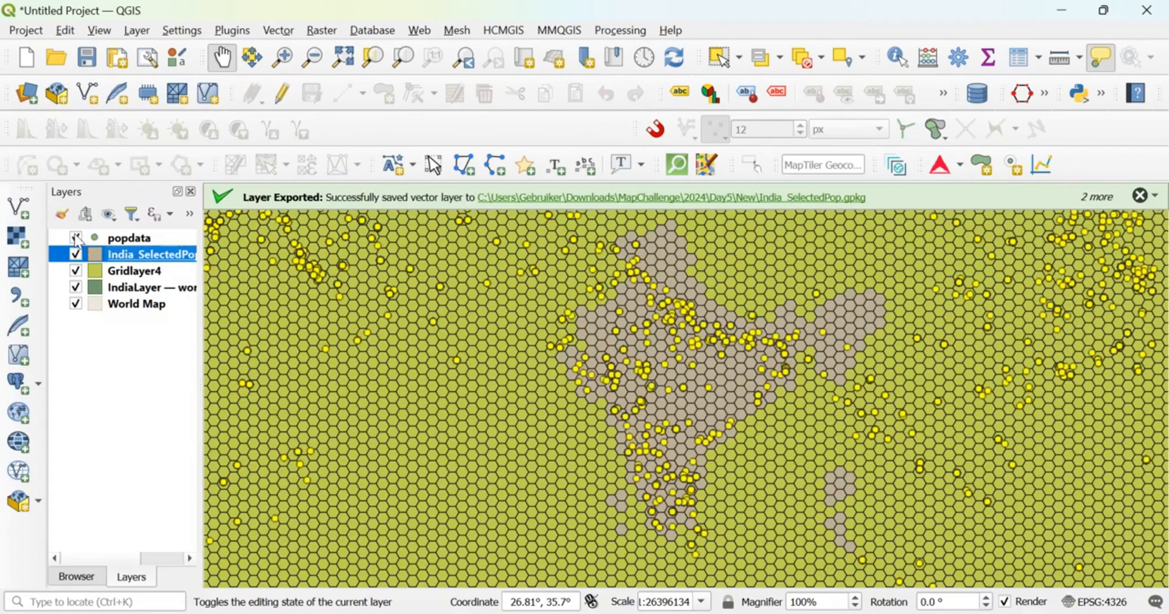
pyautogui.click(75, 271)
pyautogui.click(75, 287)
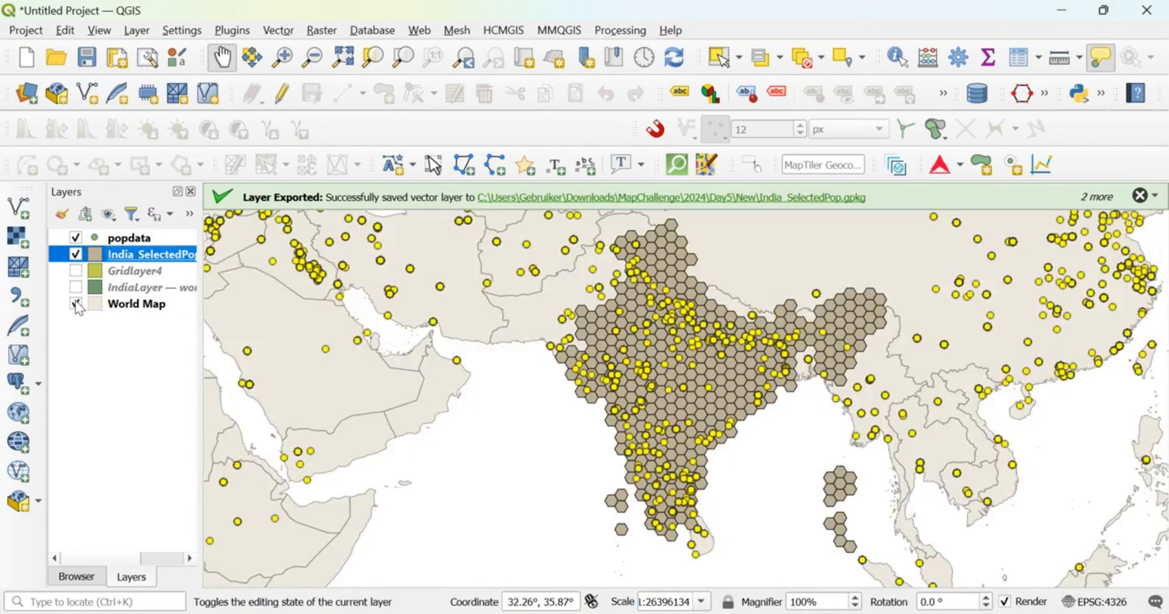
pyautogui.click(76, 303)
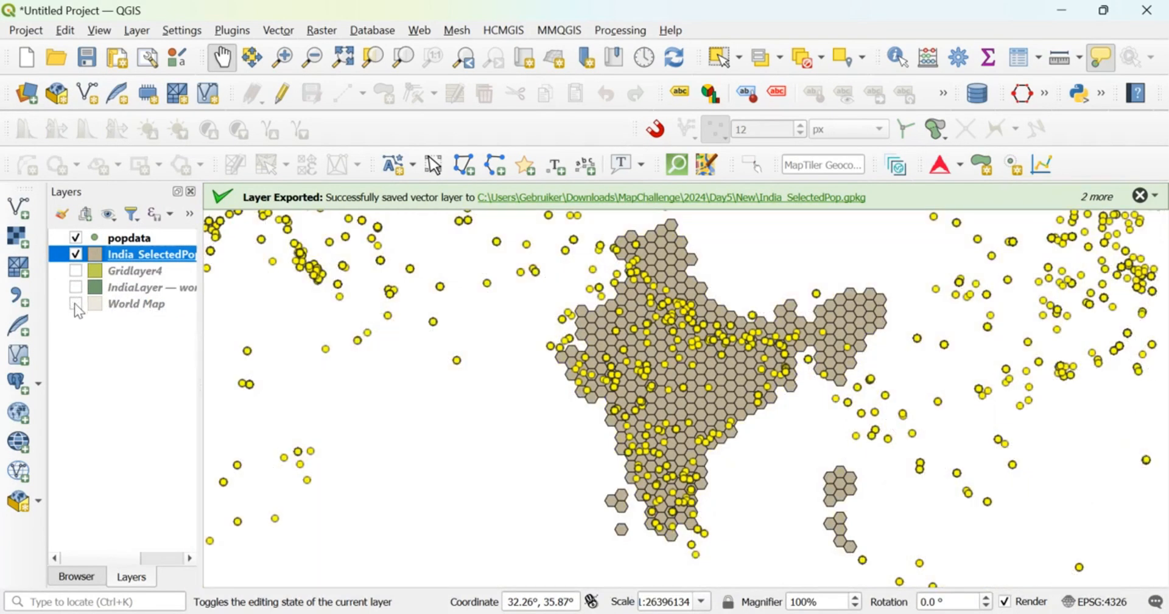
pyautogui.click(76, 239)
pyautogui.click(76, 237)
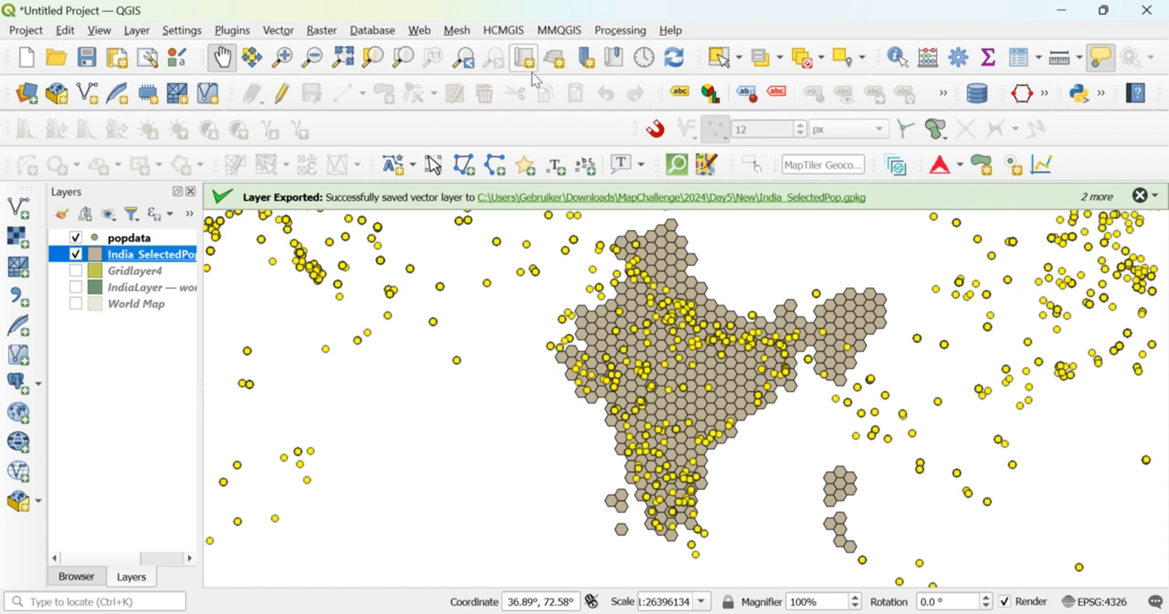
# Step: Examine how the popdata points are distributed across the India_SelectedPop hexagons
pyautogui.moveTo(624, 326)
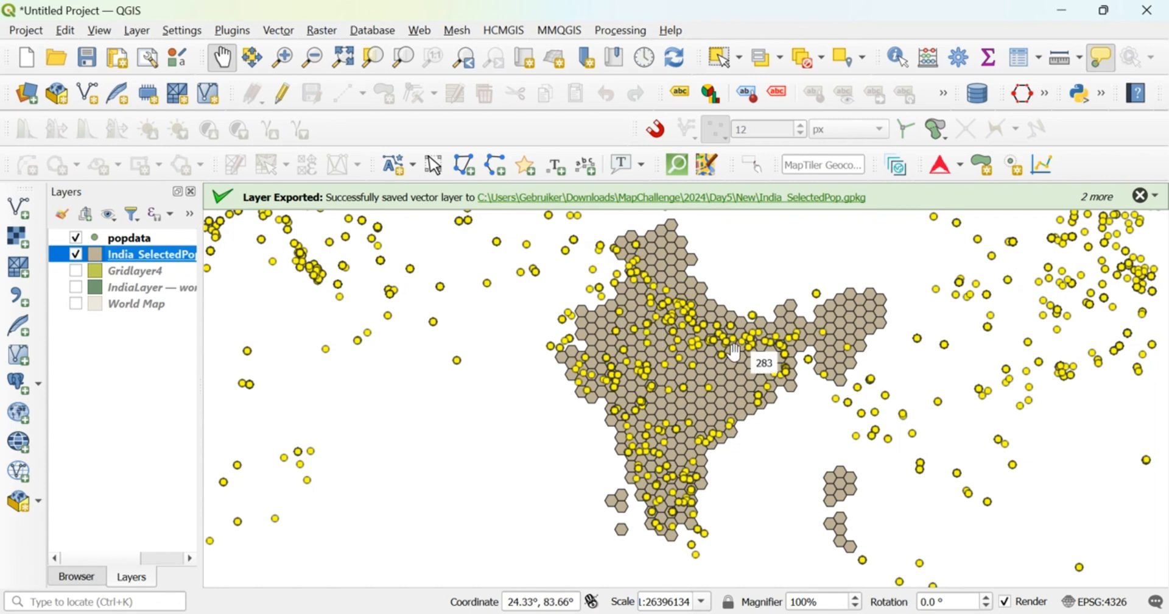
pyautogui.moveTo(734, 351)
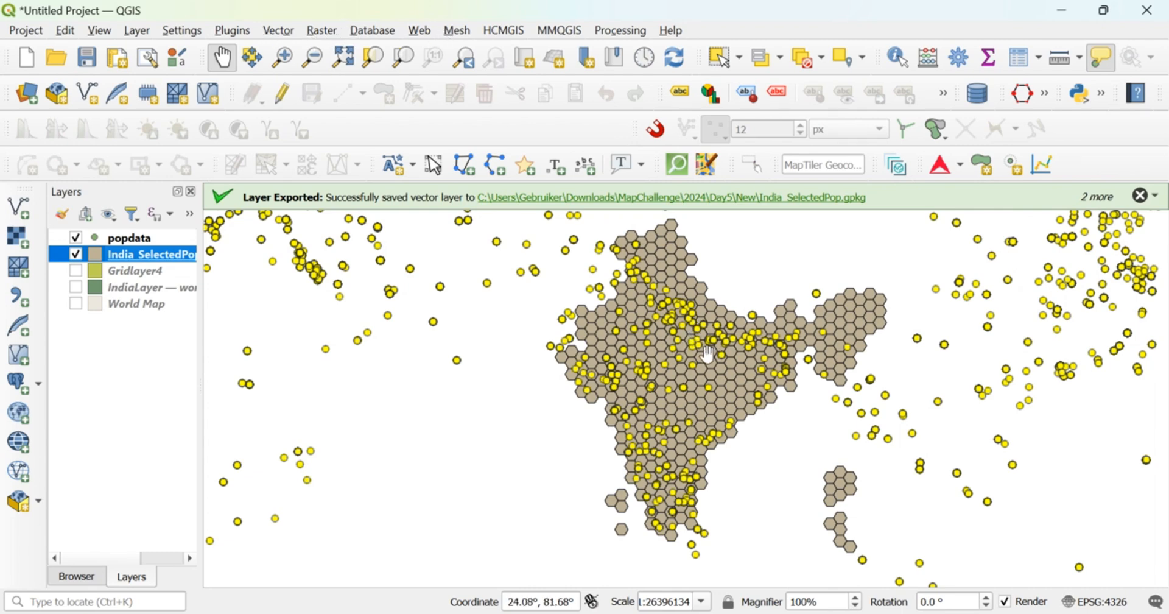
pyautogui.scroll(2, 729, 350)
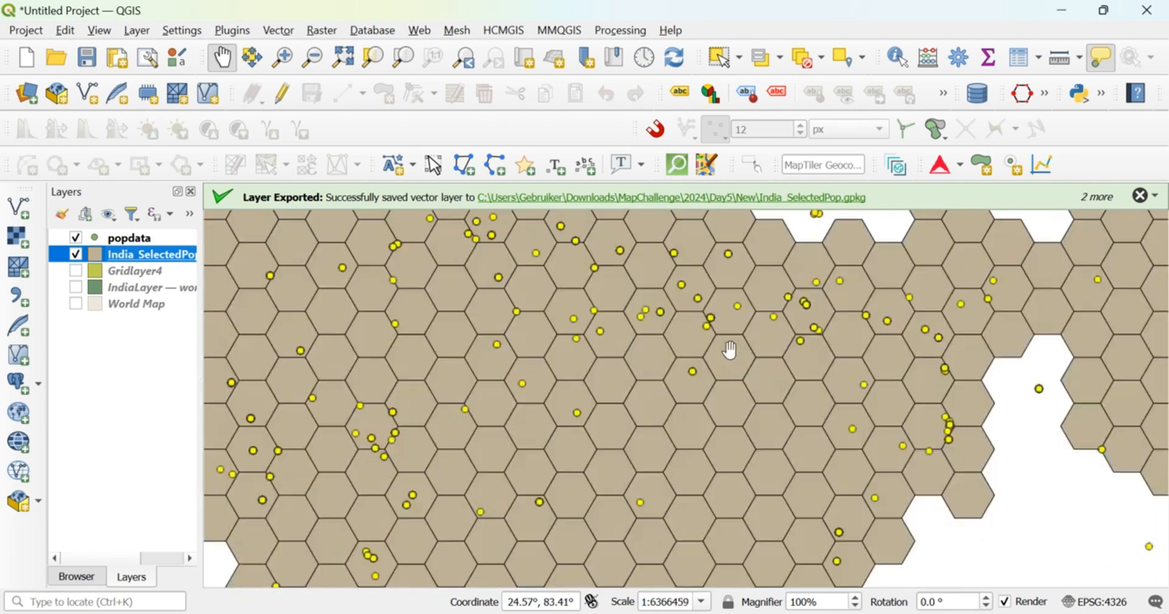
pyautogui.scroll(-2, 681, 373)
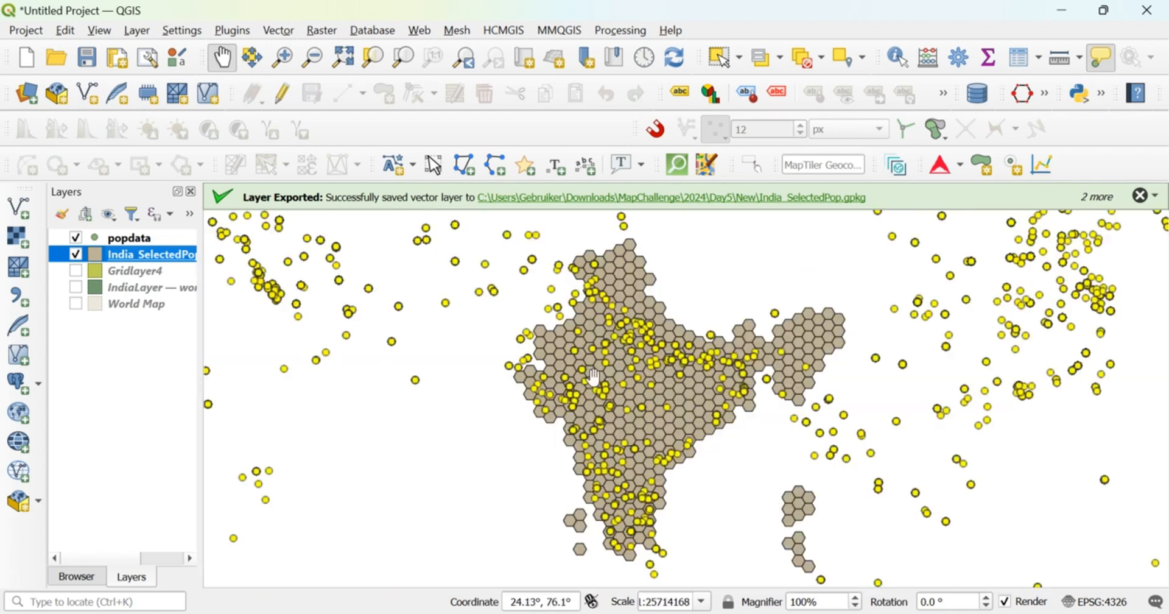
pyautogui.moveTo(576, 398)
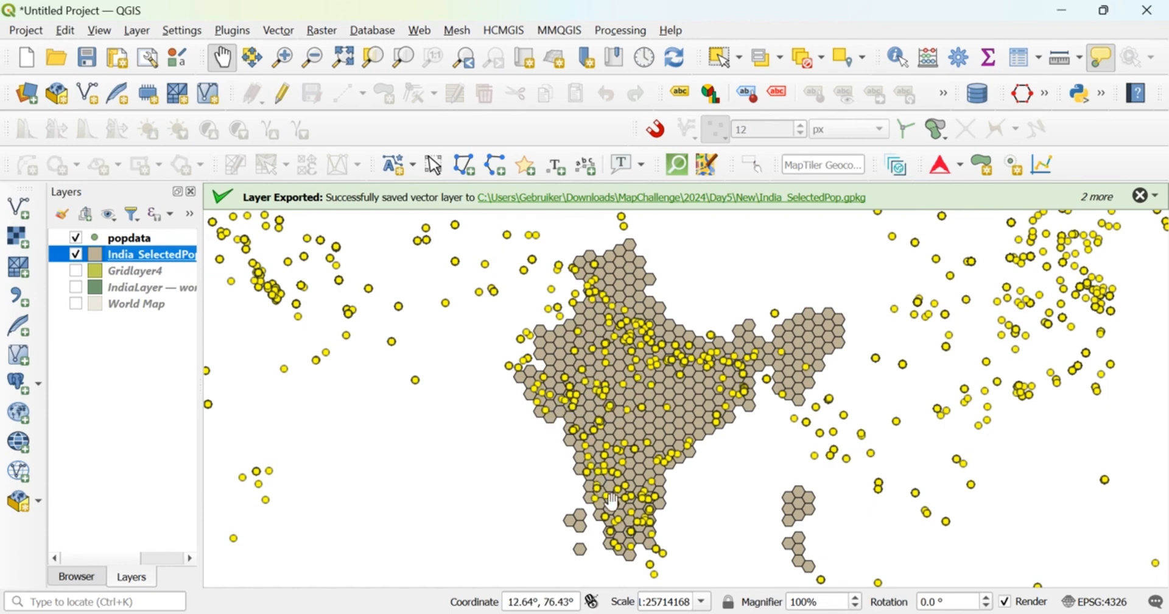
pyautogui.scroll(1, 618, 535)
pyautogui.scroll(-1, 621, 508)
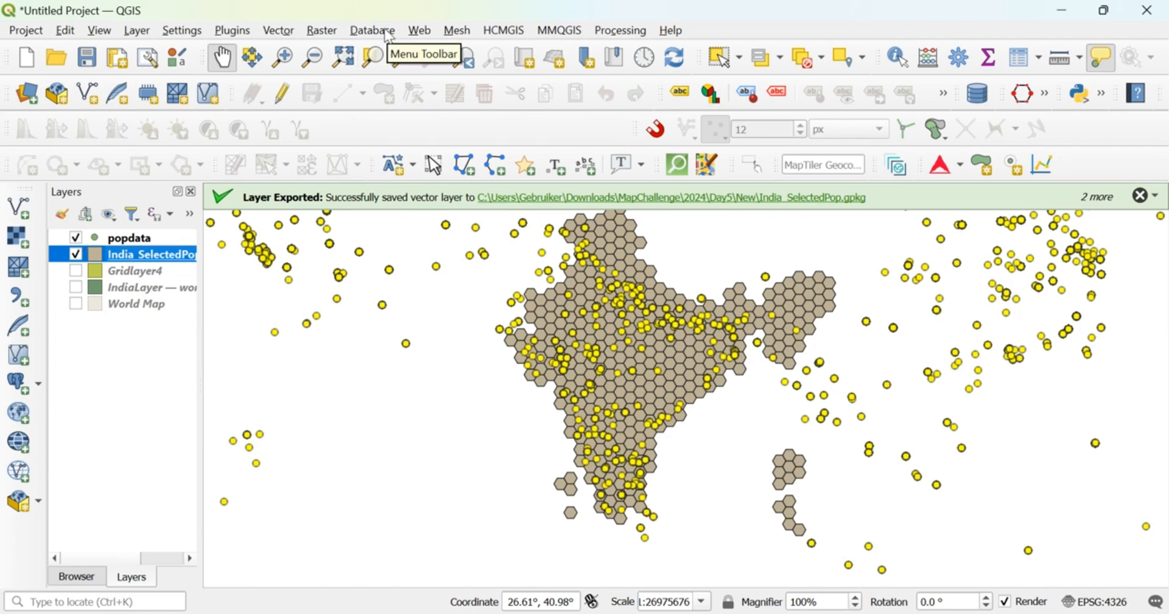
# Step: Open Count Points in Polygon and choose IndiaLayer as the polygons and popdata as the points
pyautogui.click(271, 31)
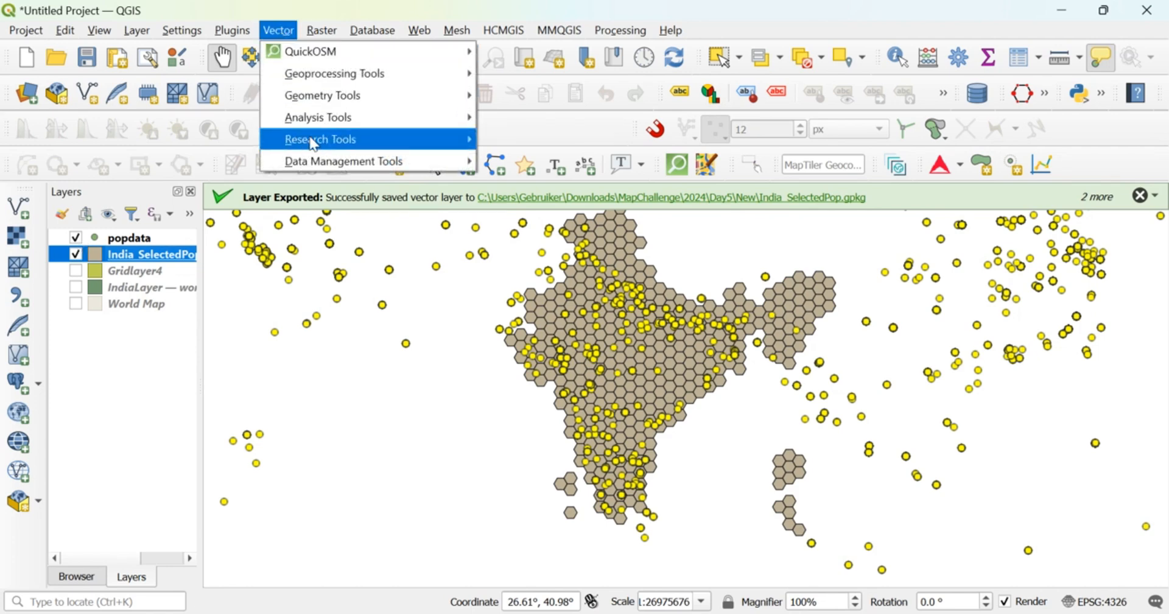
pyautogui.moveTo(310, 119)
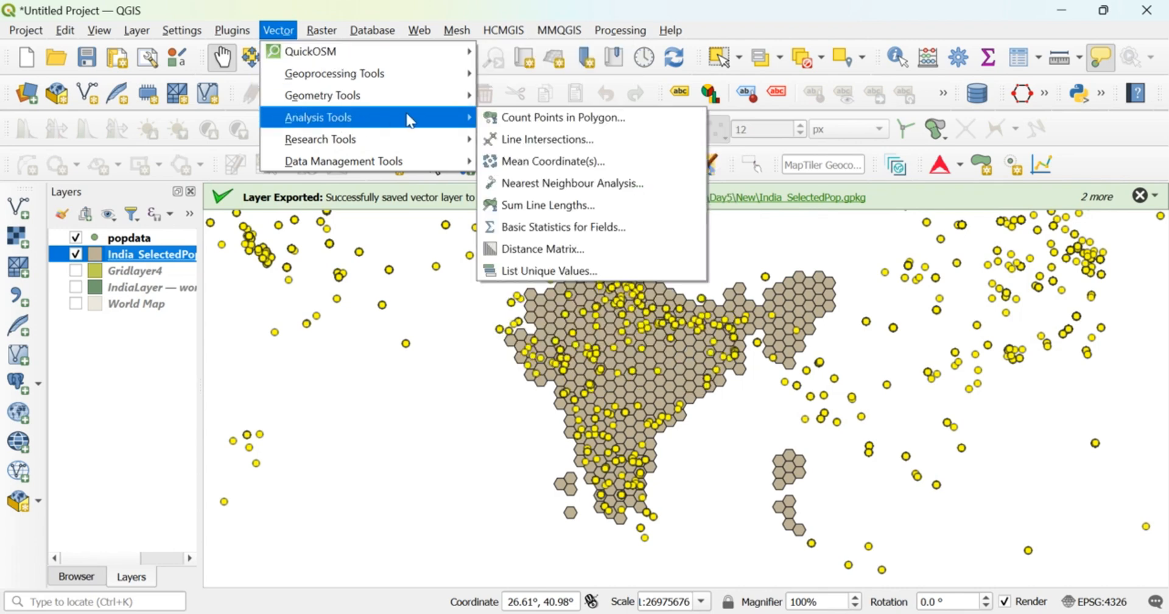
pyautogui.click(594, 121)
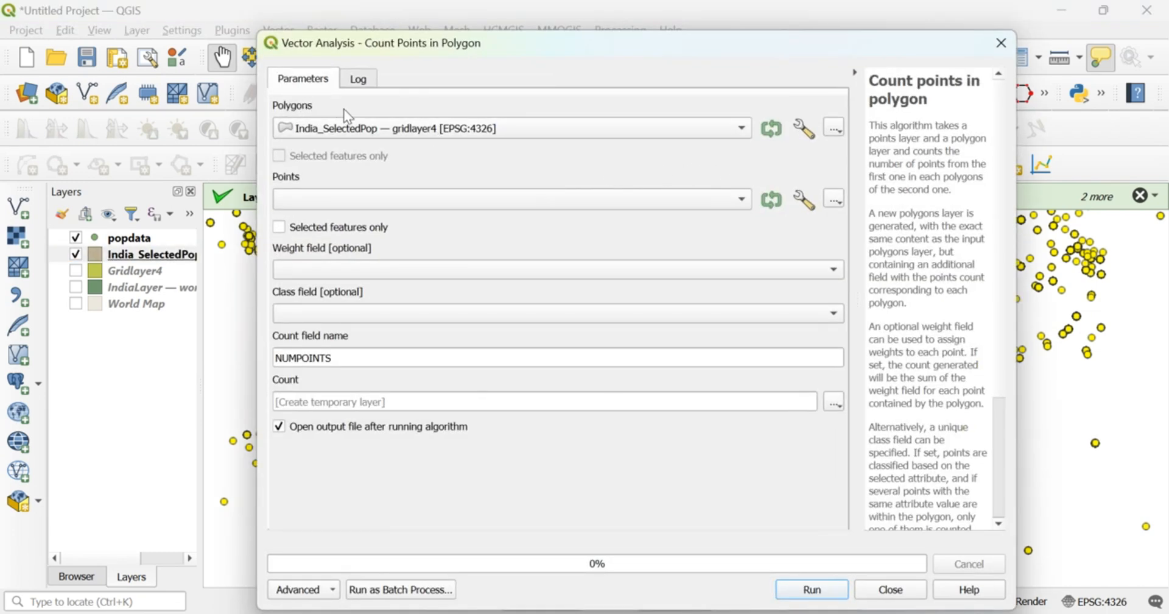
pyautogui.click(369, 131)
pyautogui.click(374, 147)
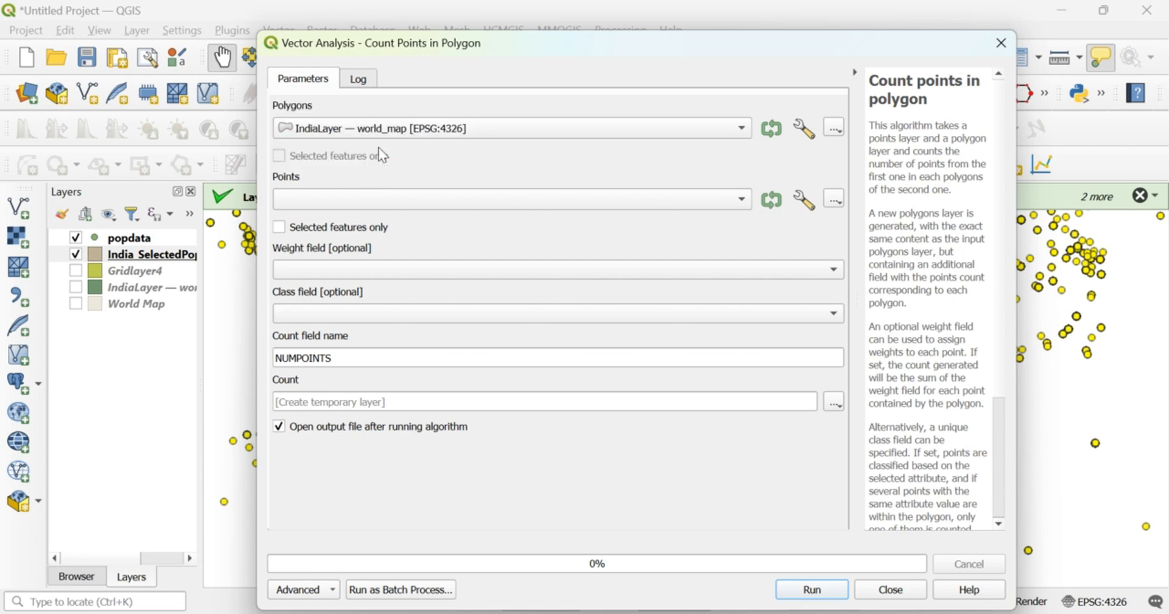
pyautogui.click(359, 201)
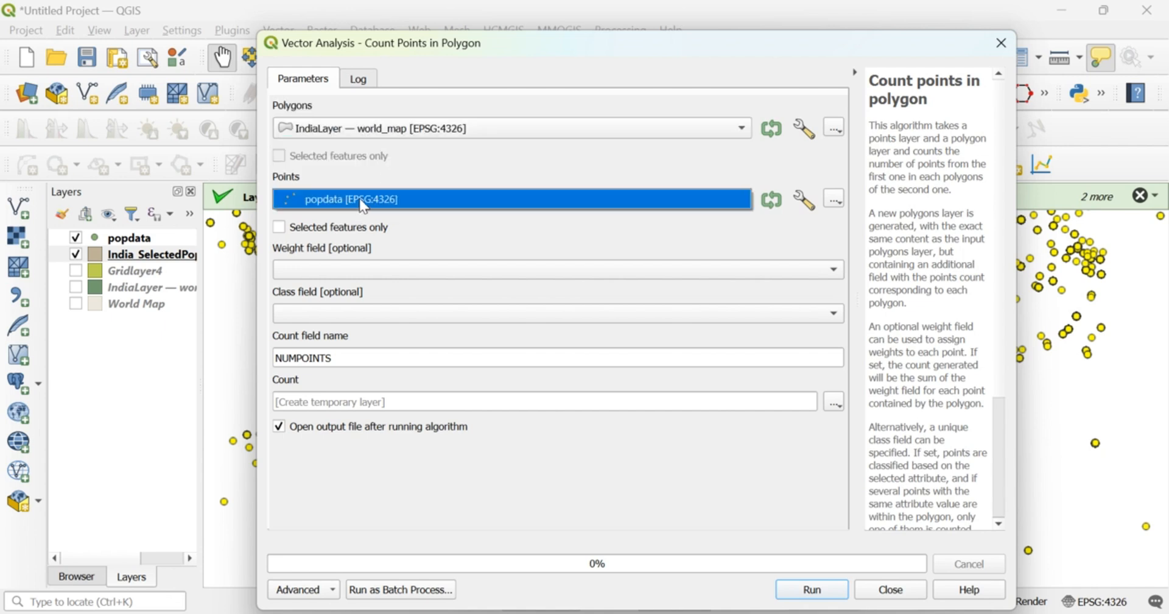
pyautogui.click(364, 203)
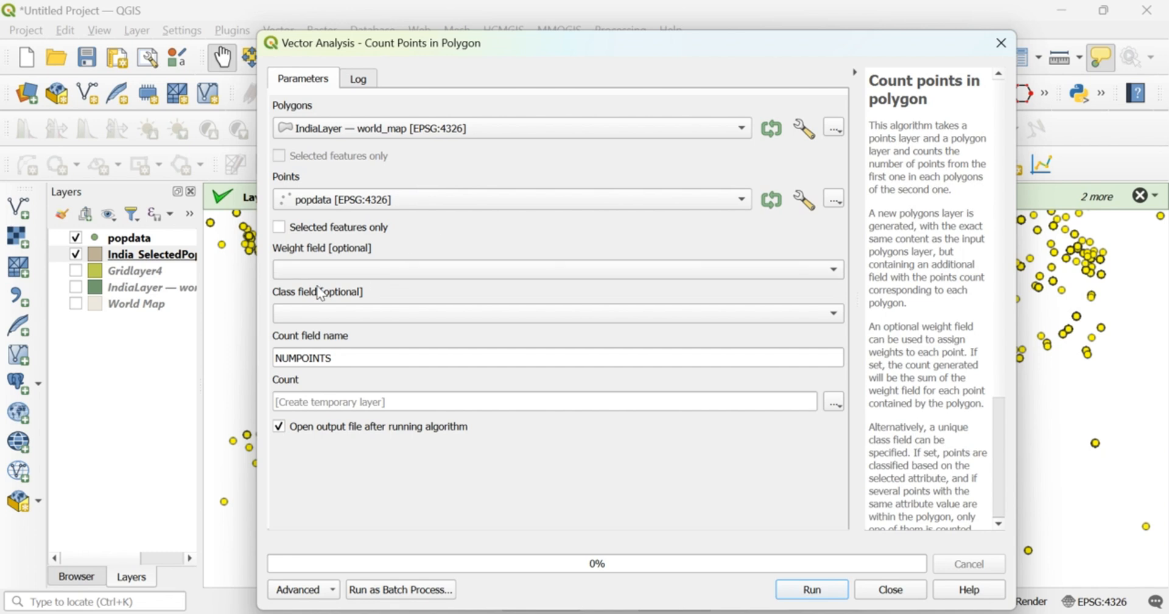
# Step: Leave the weight field empty and set the count field name to Density
pyautogui.click(557, 272)
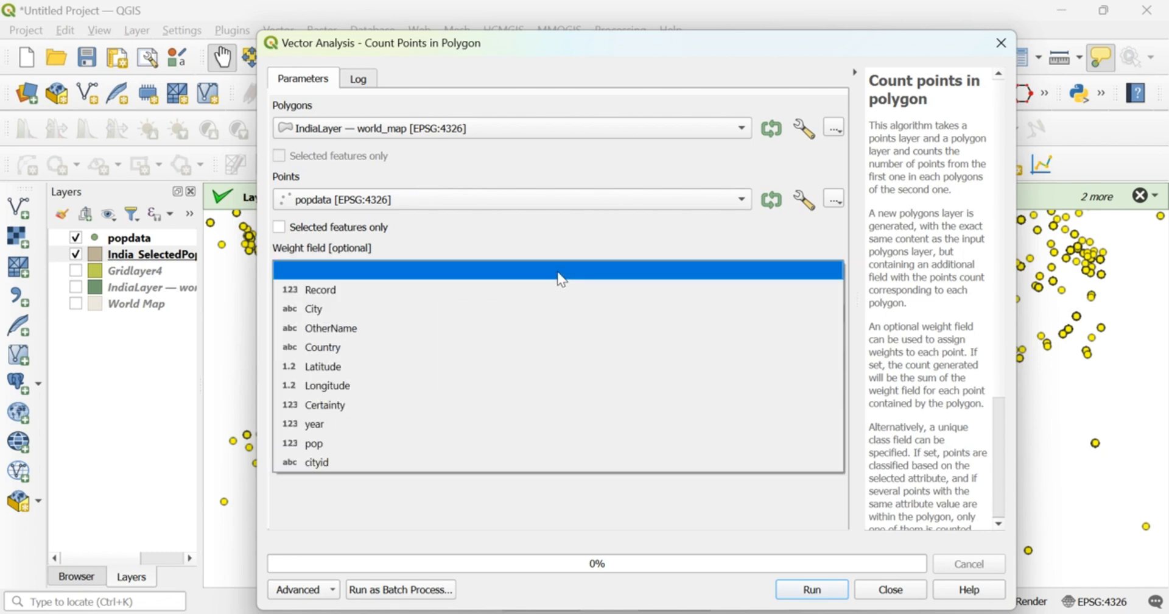
pyautogui.click(570, 245)
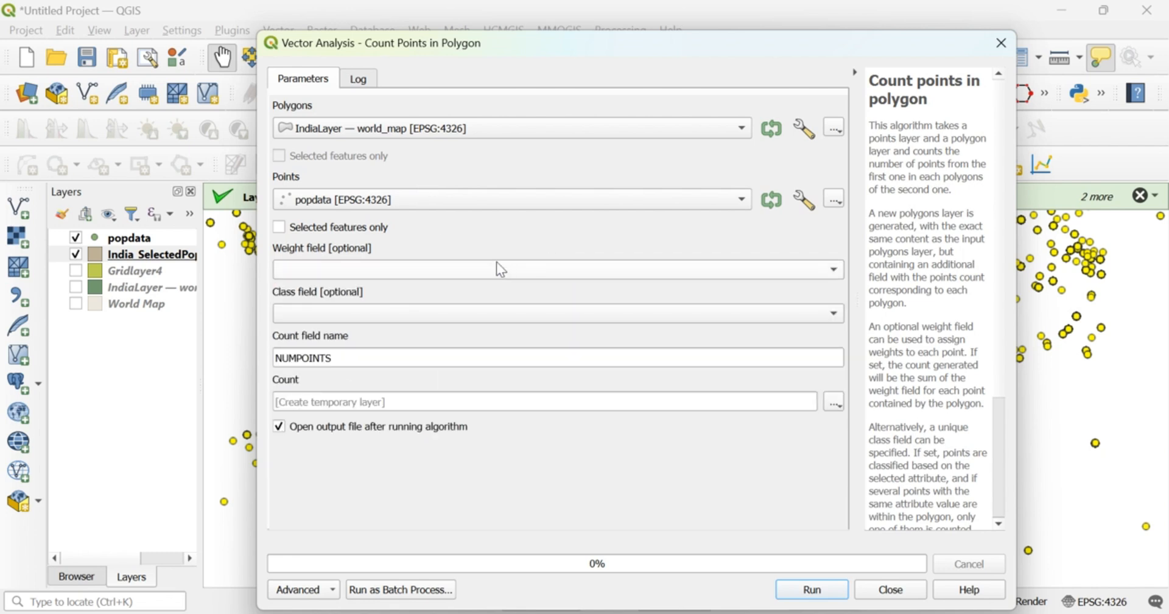
pyautogui.moveTo(344, 358); pyautogui.dragTo(230, 357)
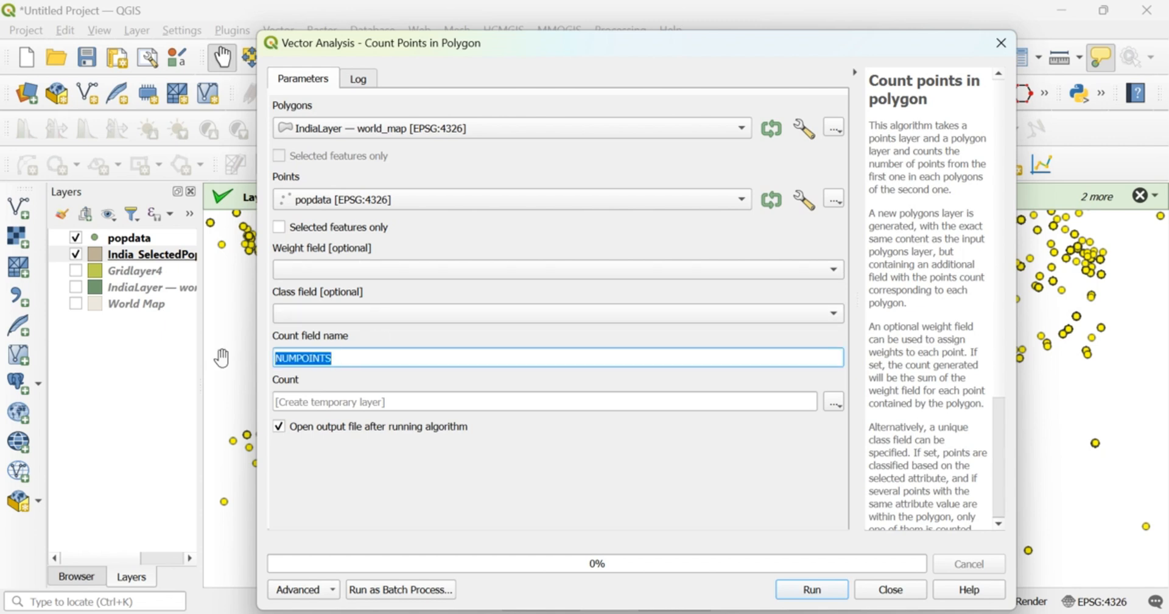
pyautogui.click(317, 359)
pyautogui.moveTo(339, 358); pyautogui.dragTo(252, 358)
pyautogui.click(294, 359)
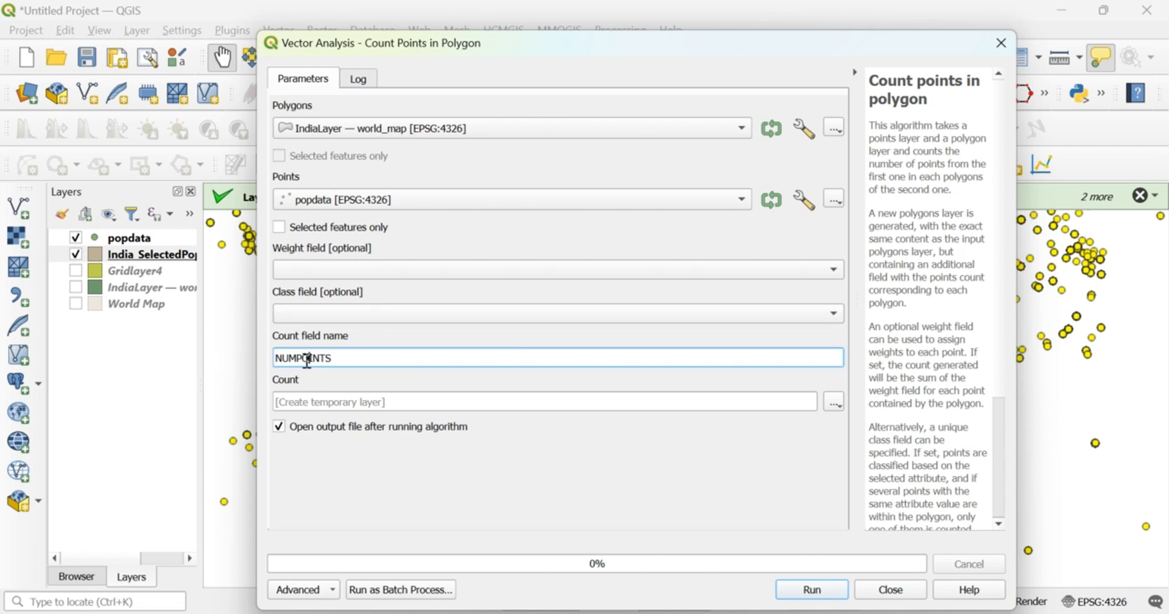
pyautogui.moveTo(339, 358); pyautogui.dragTo(250, 356)
pyautogui.write('Co')
# Step: Set the count output to a GeoPackage file named Indai_den in the Day5 New folder
pyautogui.click(833, 402)
pyautogui.click(877, 444)
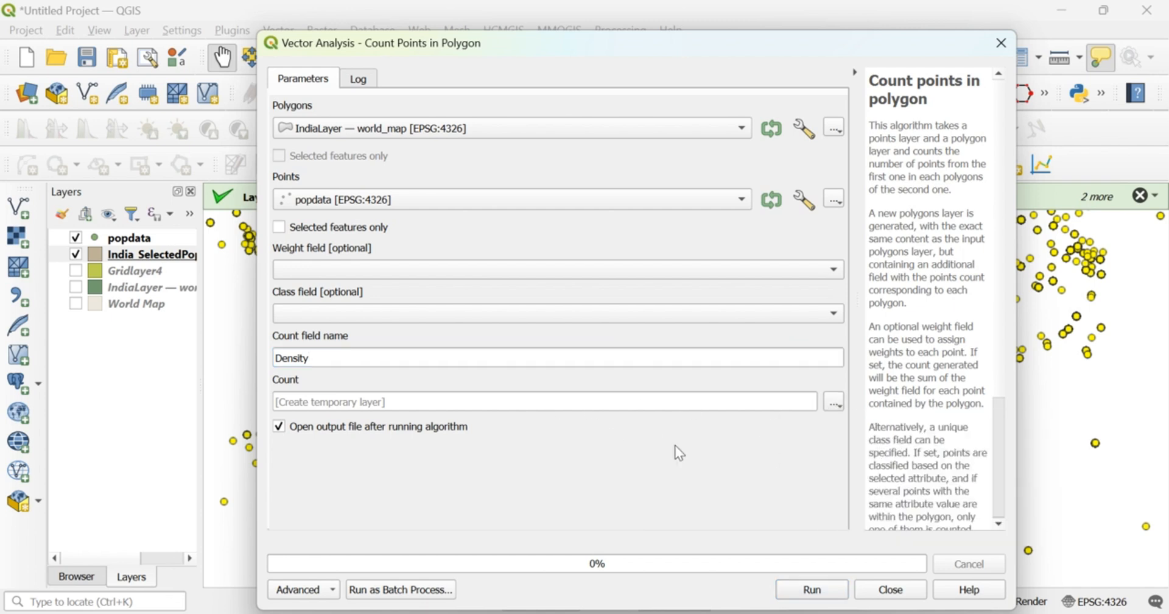
pyautogui.scroll(-1, 454, 267)
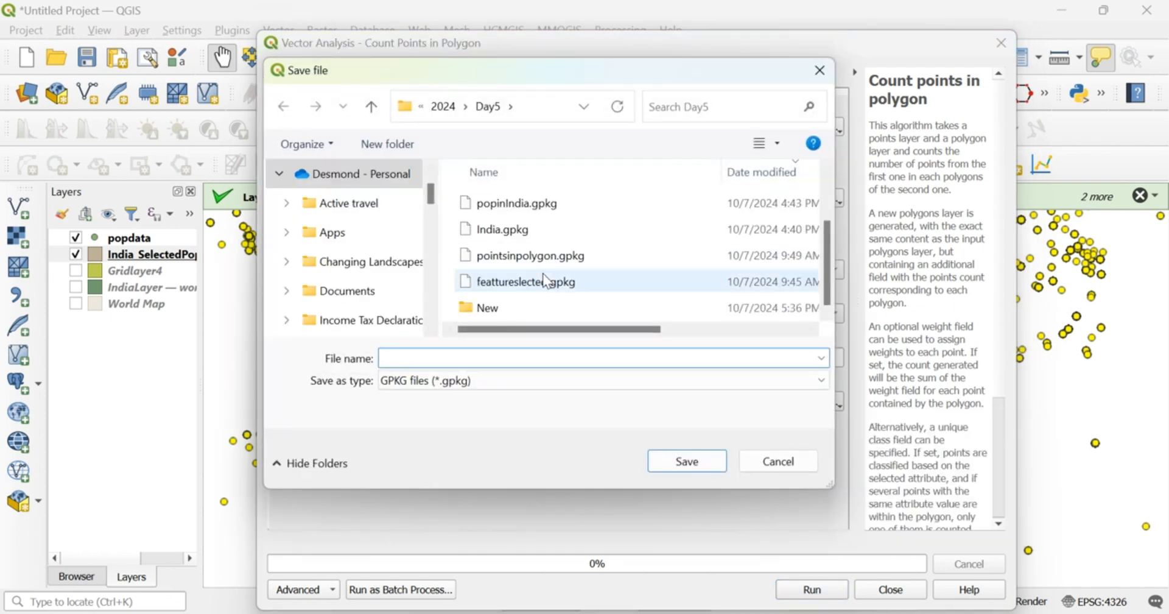
pyautogui.click(527, 313)
pyautogui.doubleClick(525, 312)
pyautogui.click(490, 389)
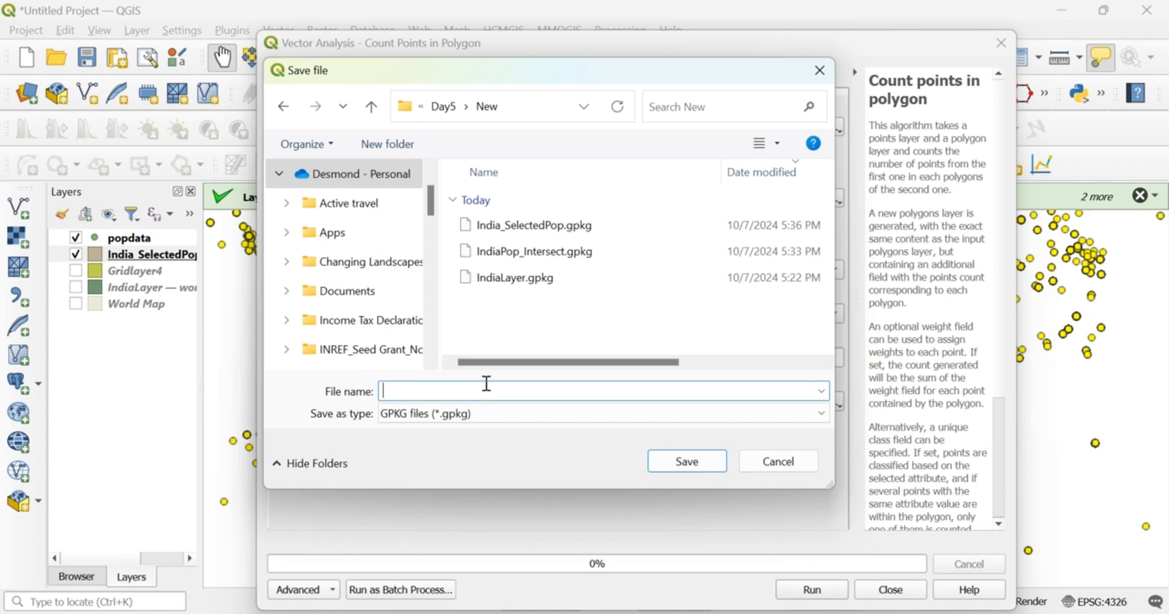
pyautogui.write('Inden')
pyautogui.press('BackSpace')
pyautogui.write('ai_den')
pyautogui.click(687, 461)
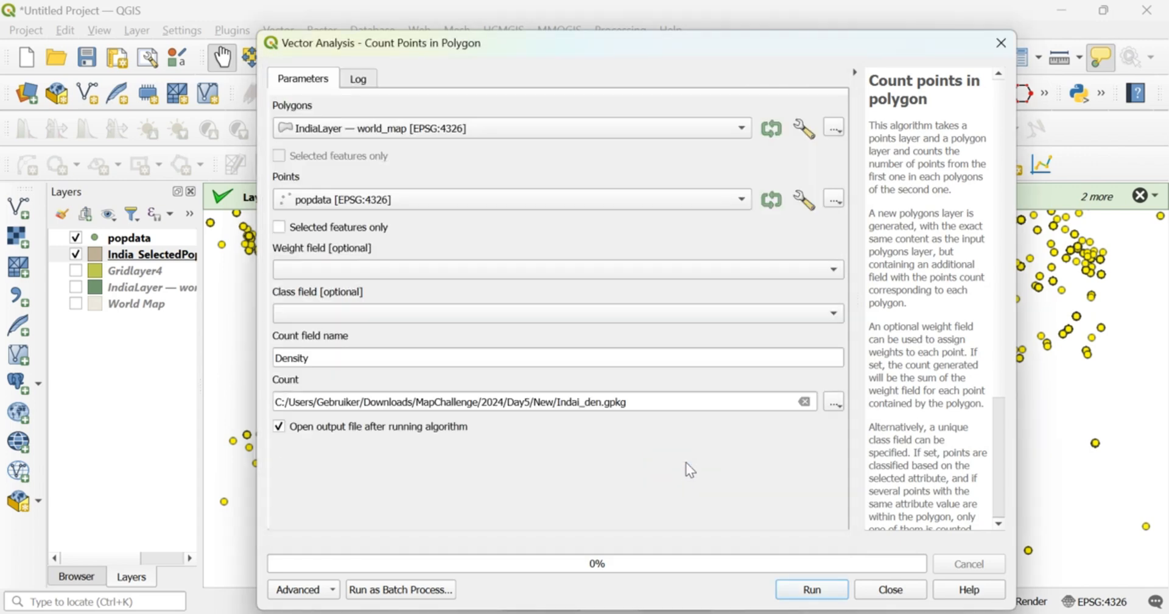
# Step: Run Count Points in Polygon and check the resulting layer with the popdata points hidden and shown again
pyautogui.click(796, 591)
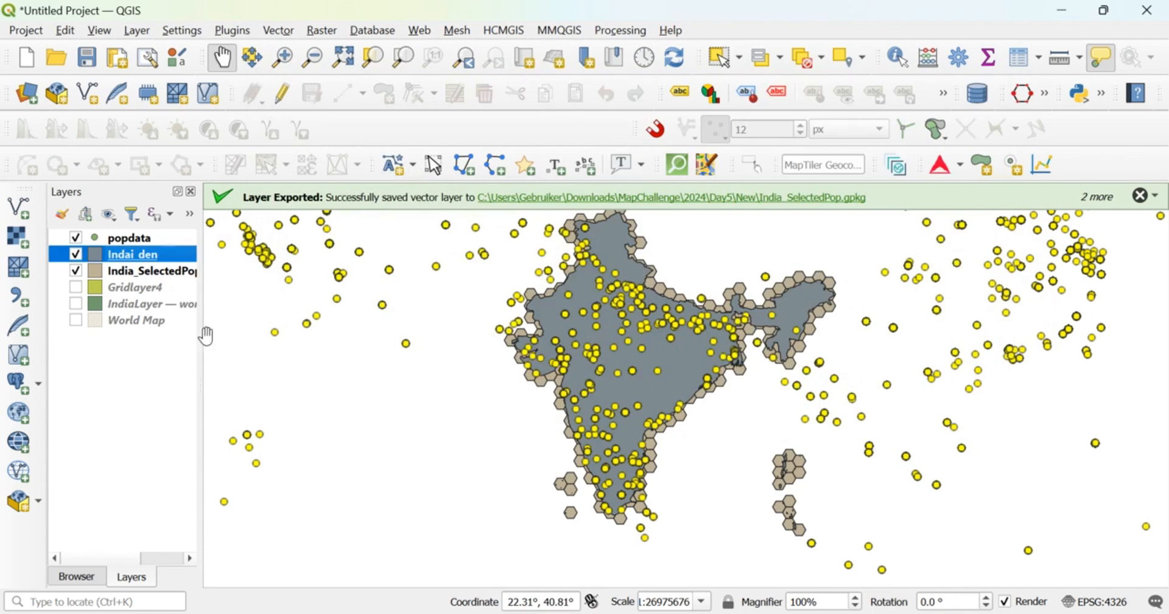
pyautogui.click(76, 237)
pyautogui.click(77, 238)
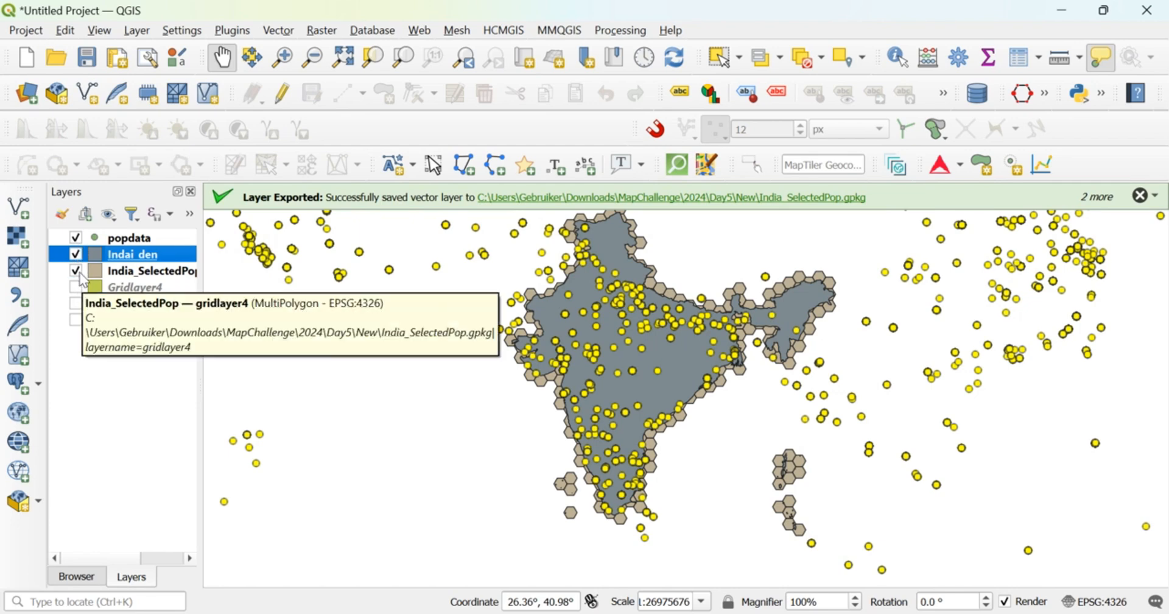
# Step: Hide the India_SelectedPop layer and check the Density value in Indai_den's attribute table
pyautogui.click(78, 271)
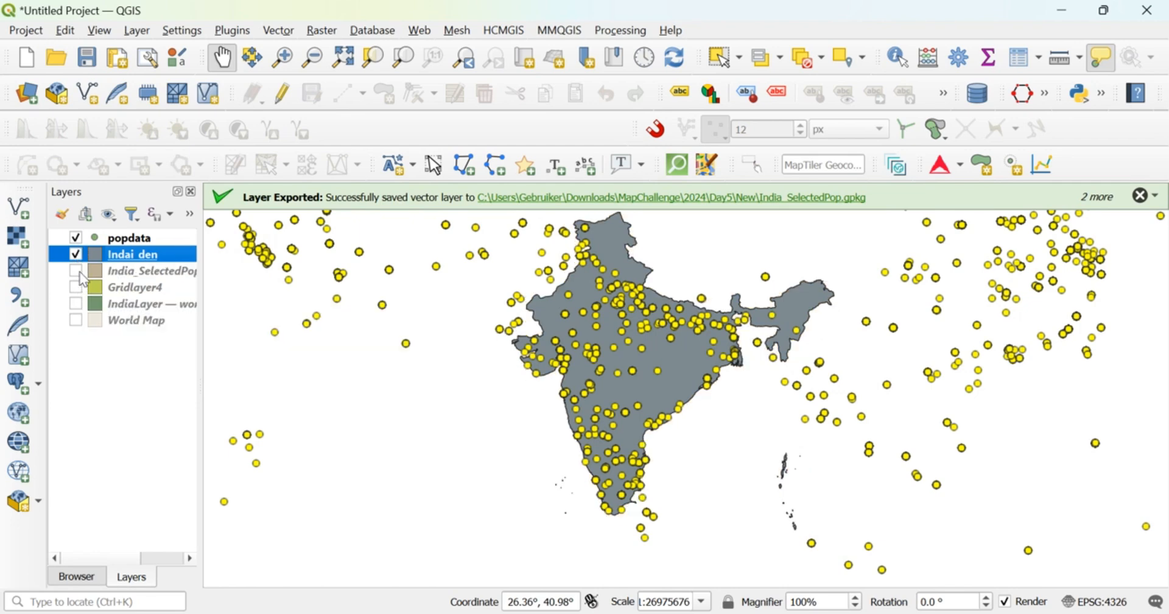
pyautogui.rightClick(147, 256)
pyautogui.click(292, 258)
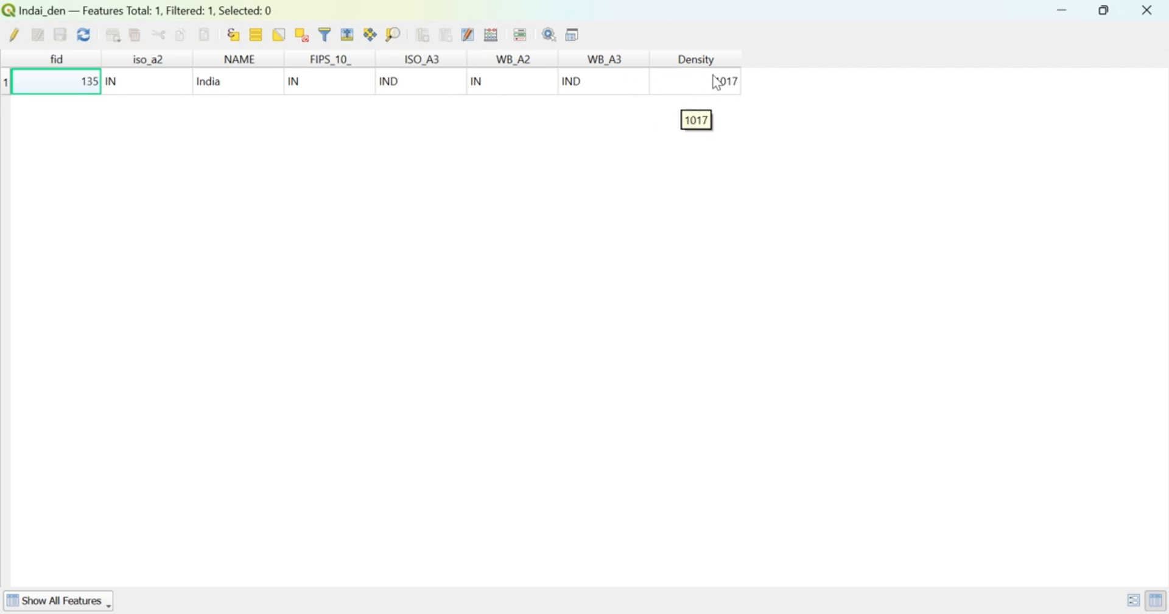
pyautogui.click(1146, 10)
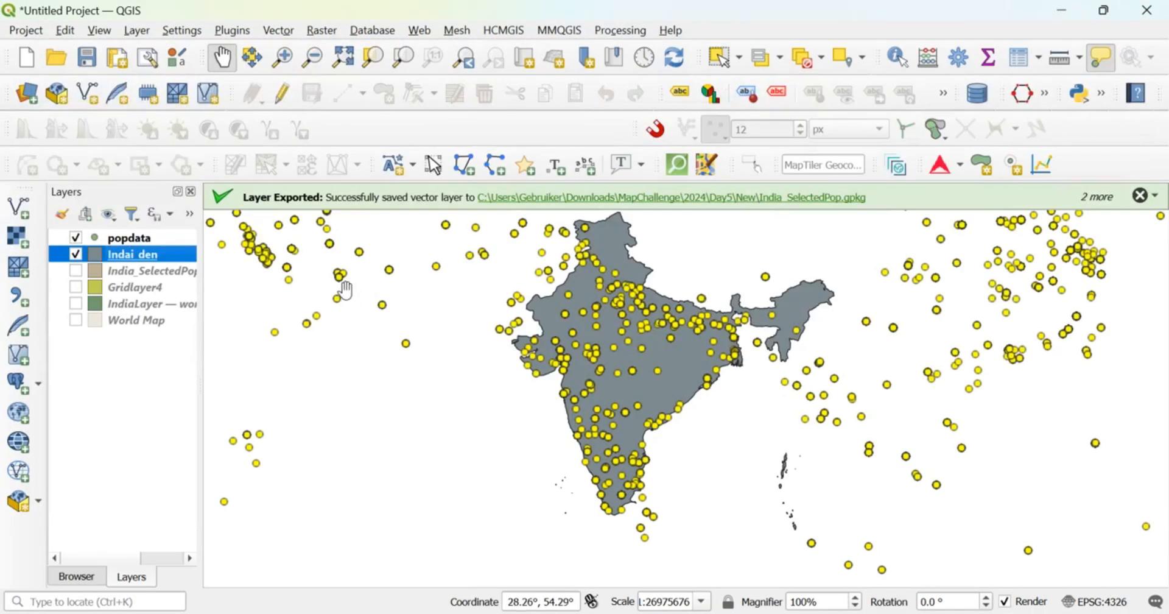
# Step: Open Count Points in Polygon and choose Gridlayer4 as the polygons and popdata as the points
pyautogui.click(278, 30)
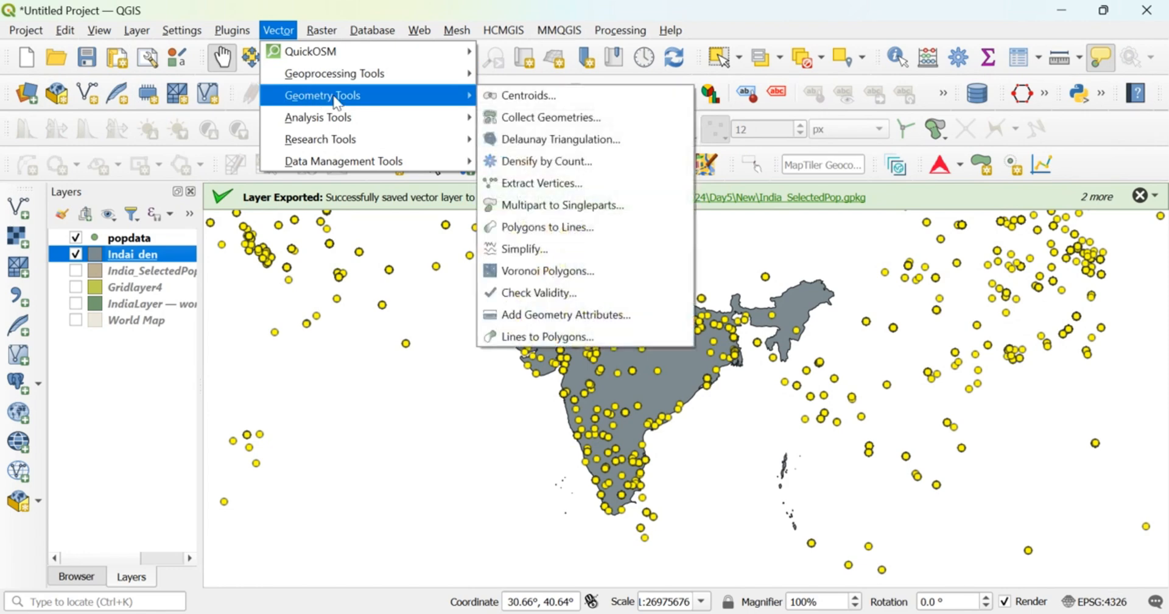
pyautogui.moveTo(373, 125)
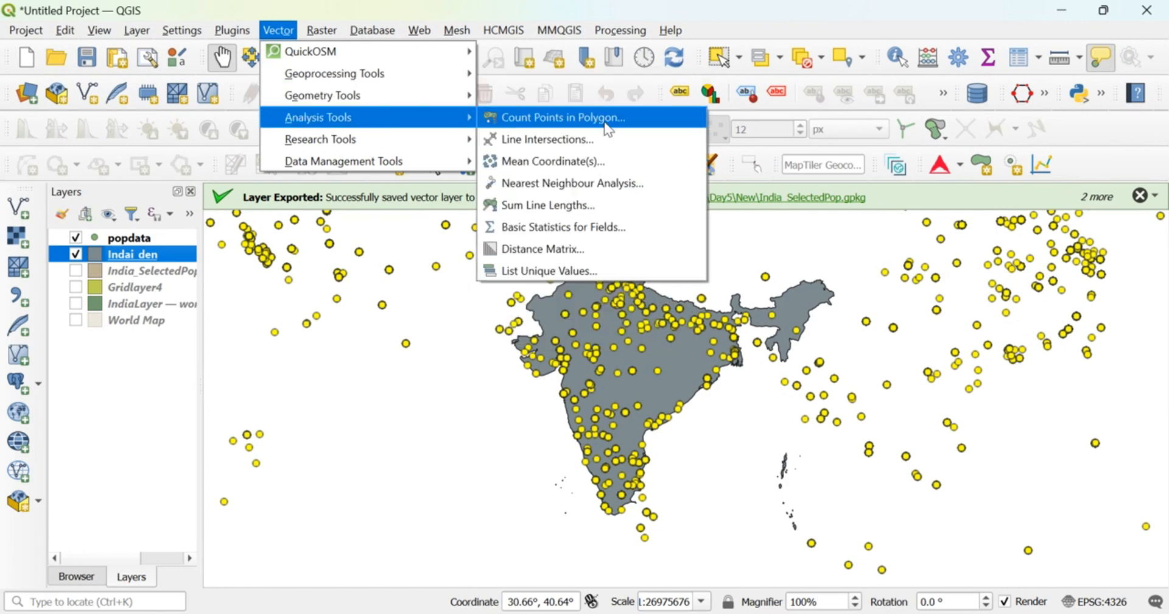
pyautogui.click(608, 122)
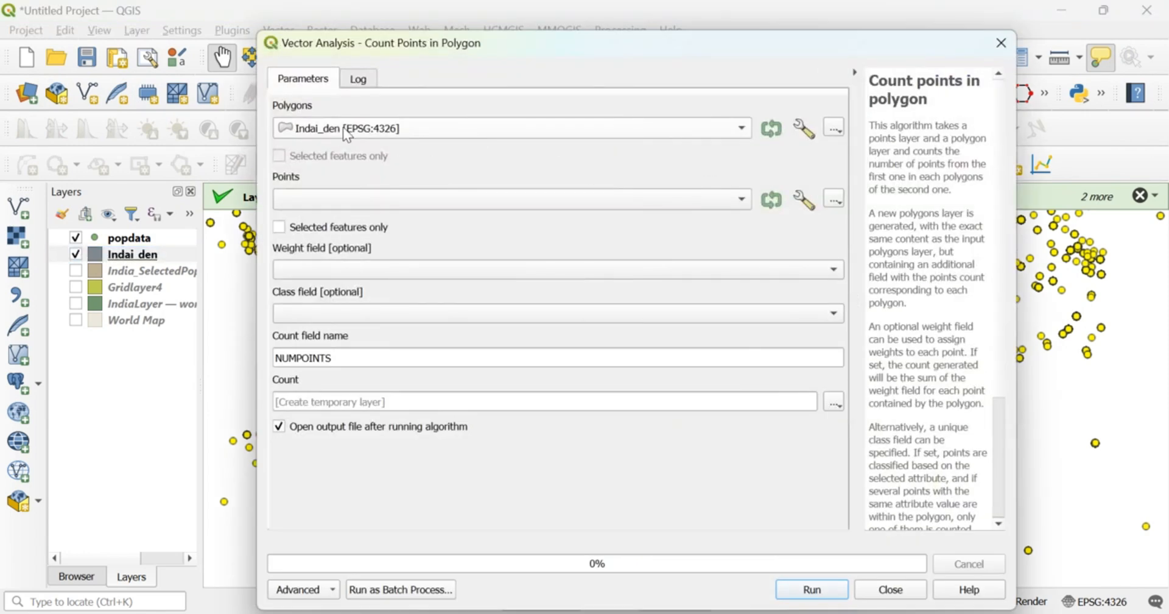
pyautogui.click(363, 129)
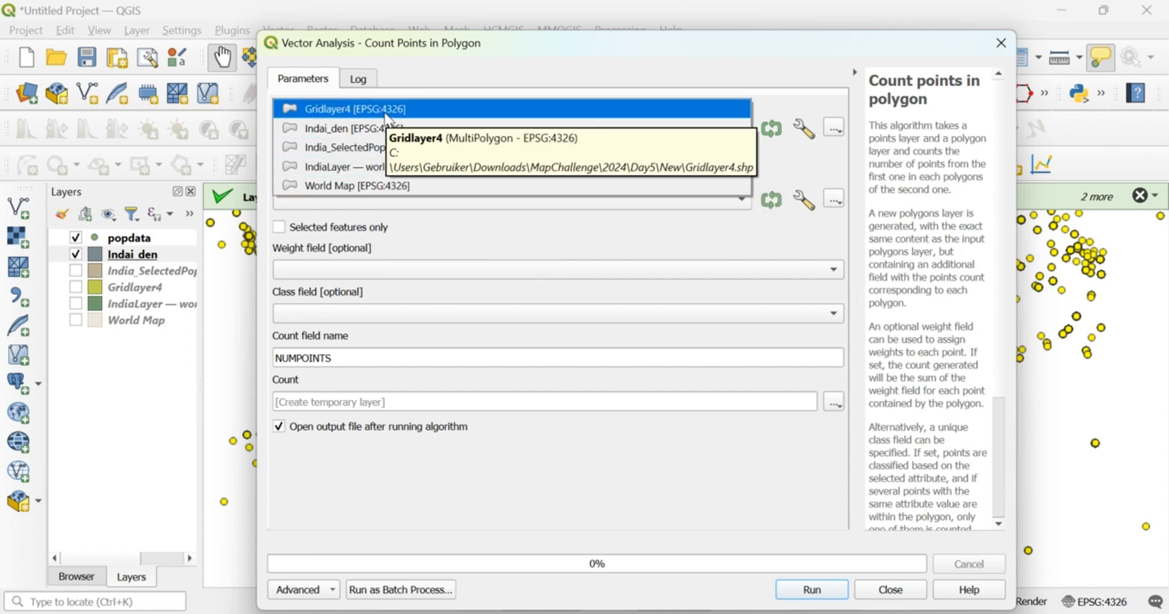
pyautogui.click(386, 114)
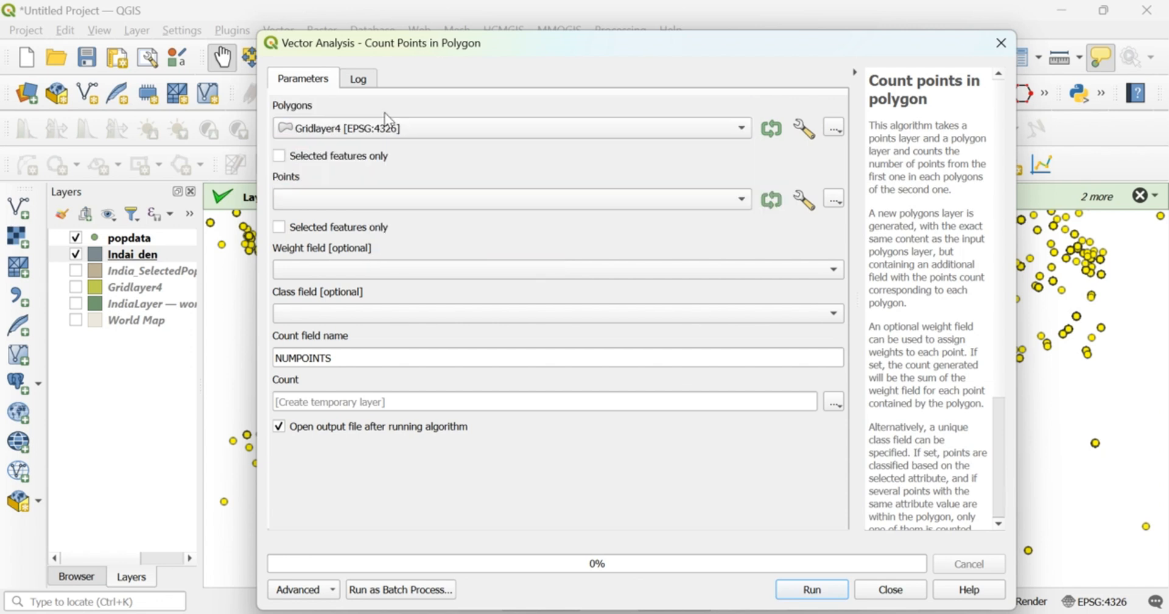
pyautogui.click(376, 202)
pyautogui.click(386, 201)
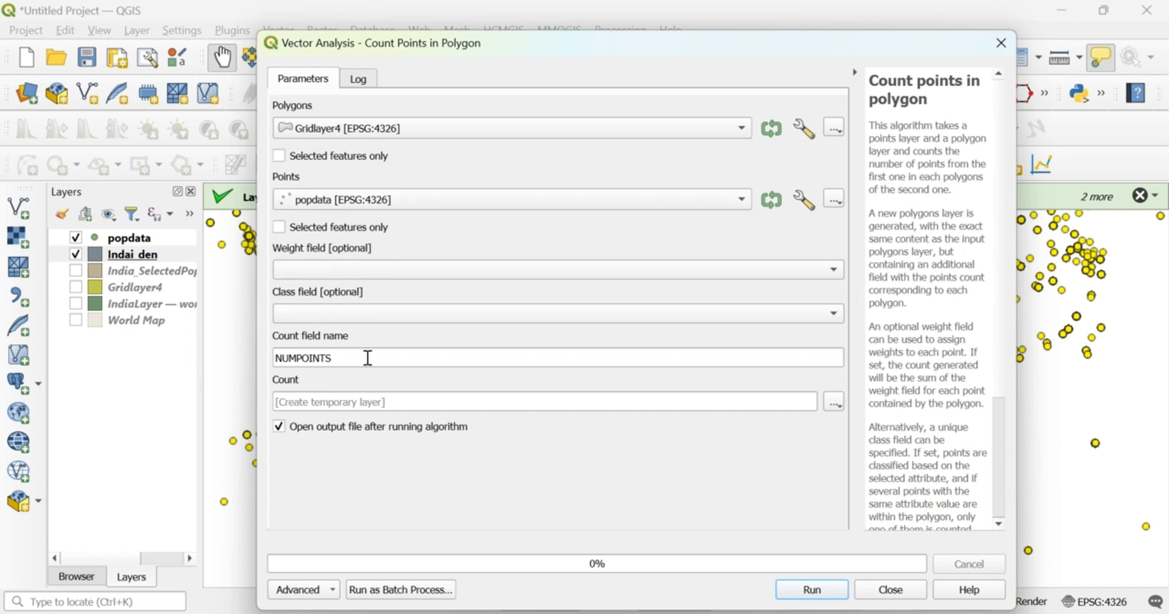
# Step: Set the count field name to Count and run Count Points in Polygon to a temporary layer
pyautogui.moveTo(368, 358); pyautogui.dragTo(272, 365)
pyautogui.write('Count')
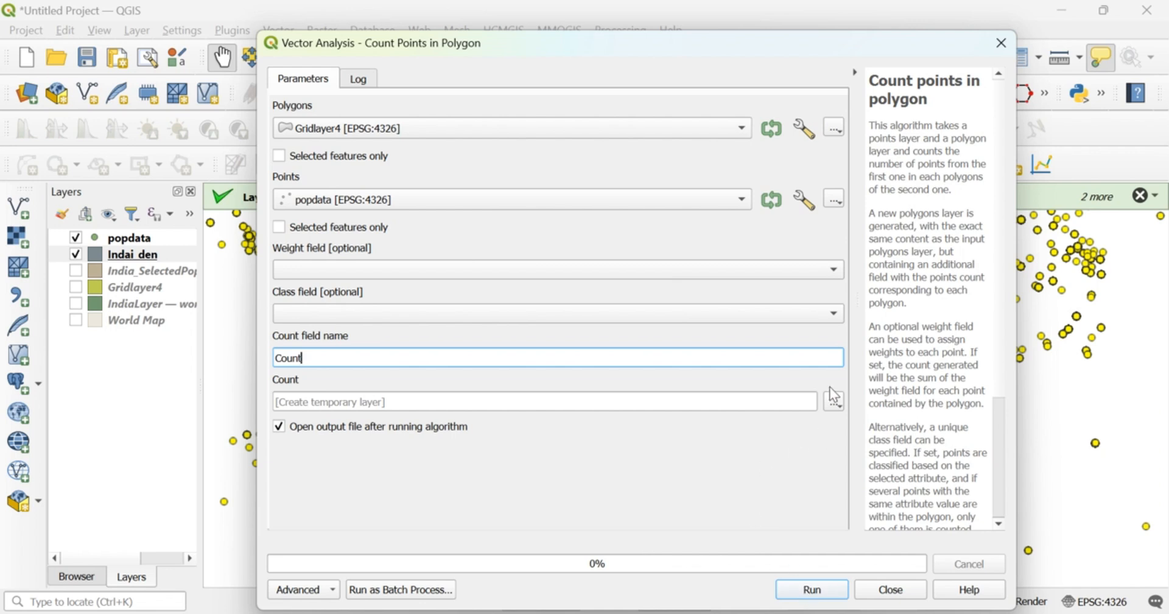
pyautogui.click(812, 589)
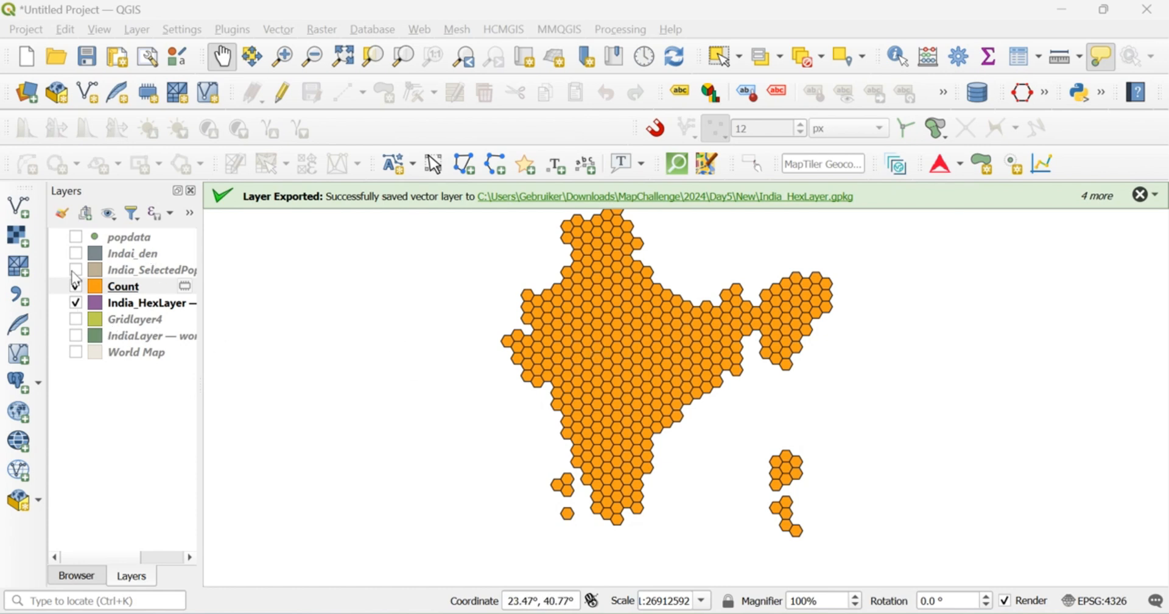
# Step: Show the popdata points over the Count hexagons to compare them and hide the points again
pyautogui.click(76, 236)
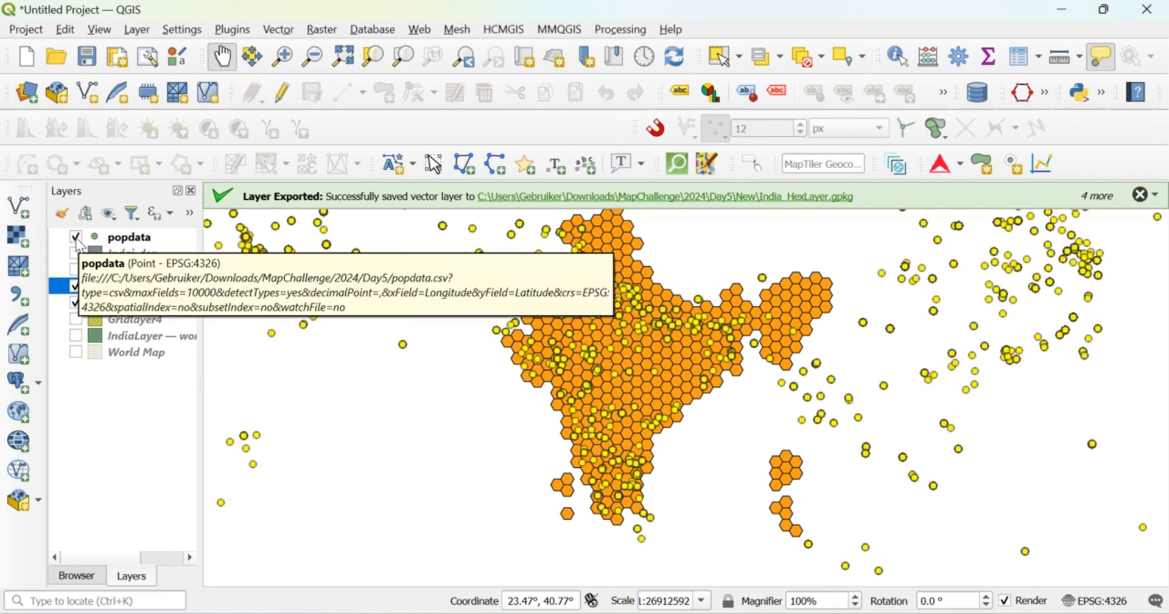
pyautogui.click(76, 237)
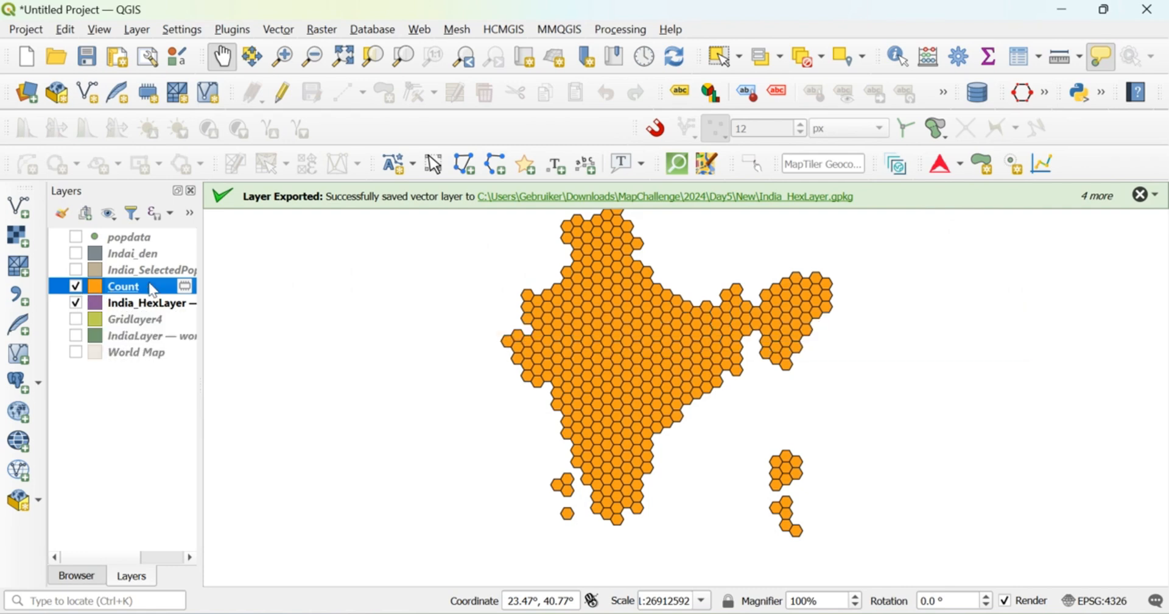
pyautogui.rightClick(105, 291)
pyautogui.click(117, 416)
pyautogui.click(154, 292)
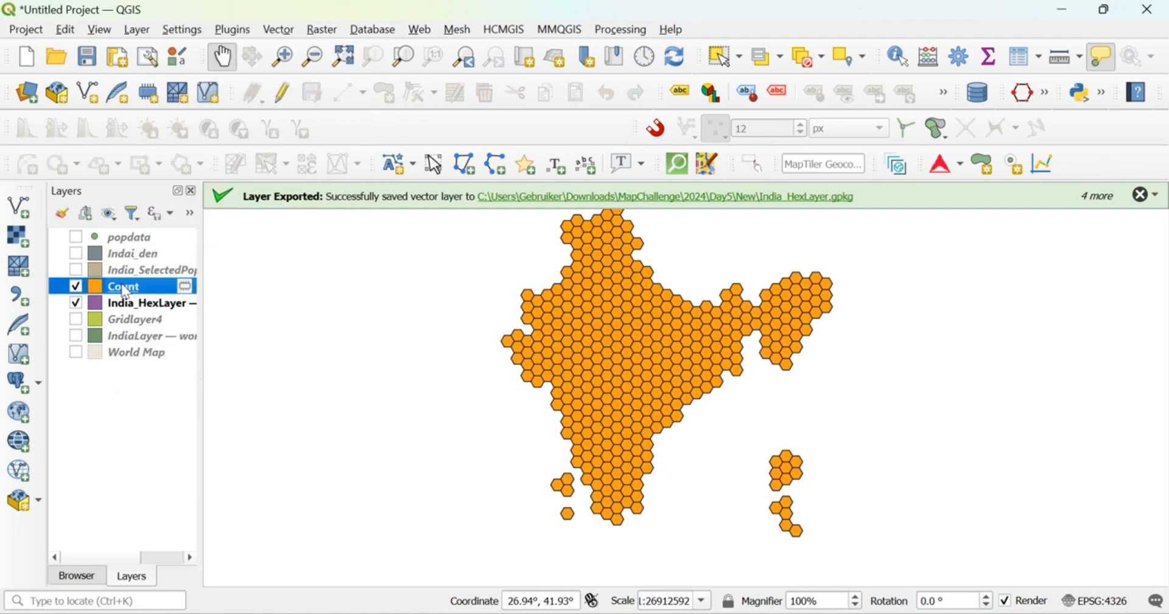
pyautogui.rightClick(143, 292)
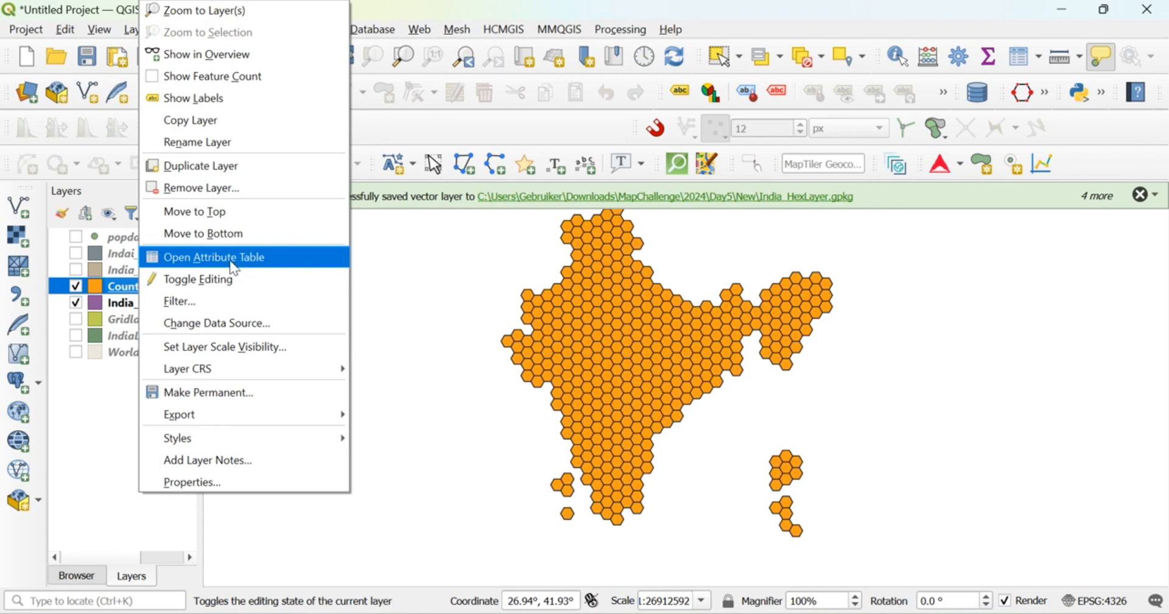
pyautogui.click(122, 358)
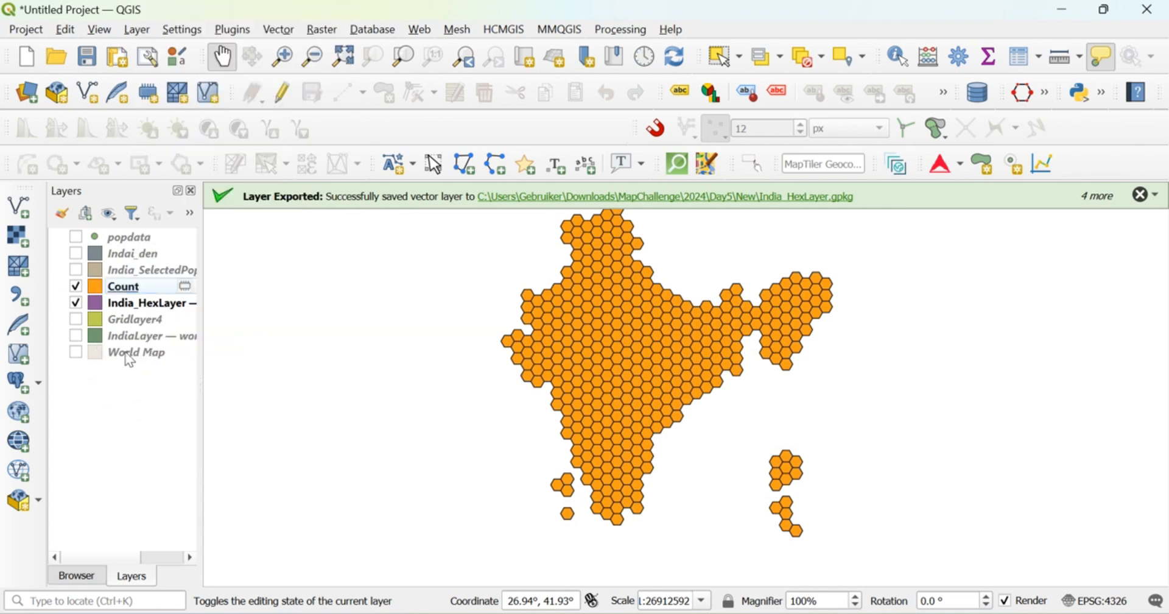
# Step: Export the temporary Count layer as a GeoPackage file named India_Hex_complete in the Day5 New folder
pyautogui.rightClick(136, 291)
pyautogui.moveTo(249, 418)
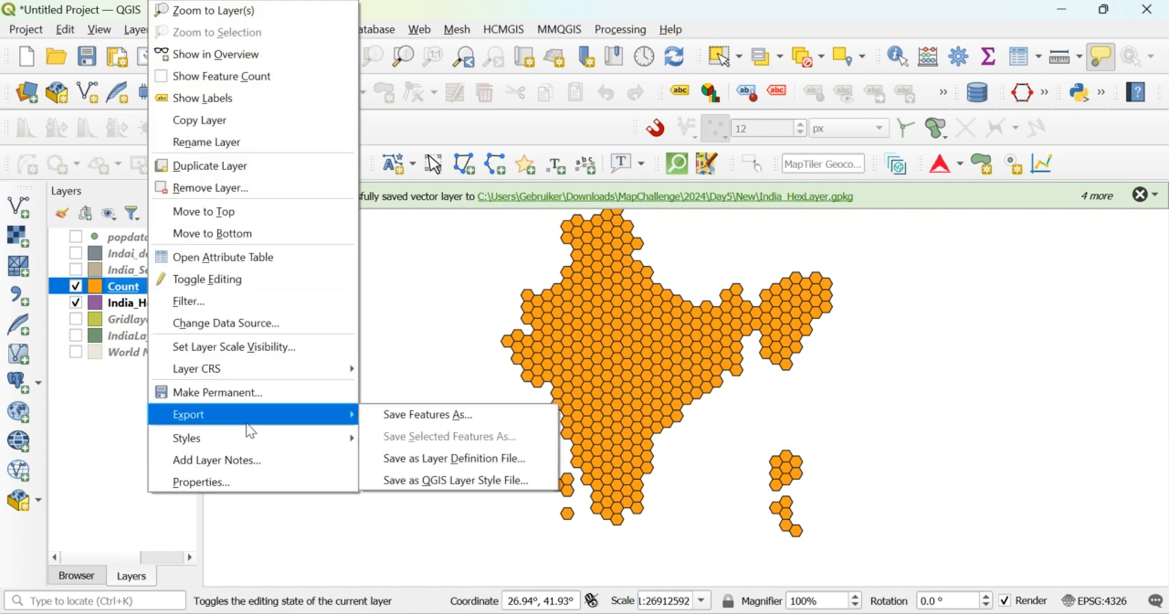
pyautogui.click(463, 416)
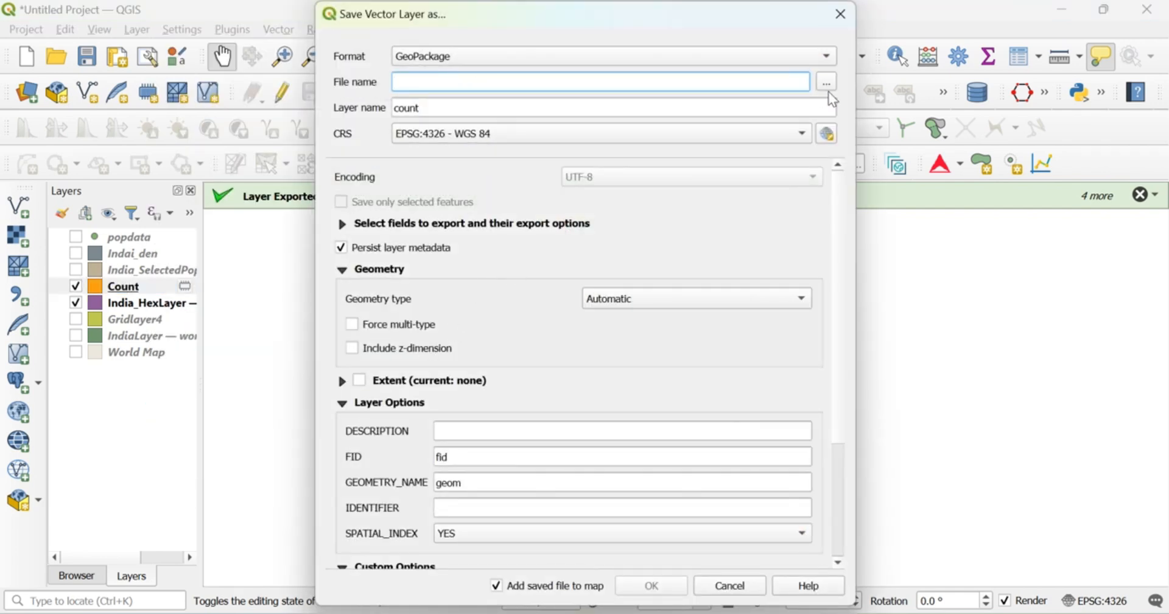
pyautogui.click(827, 84)
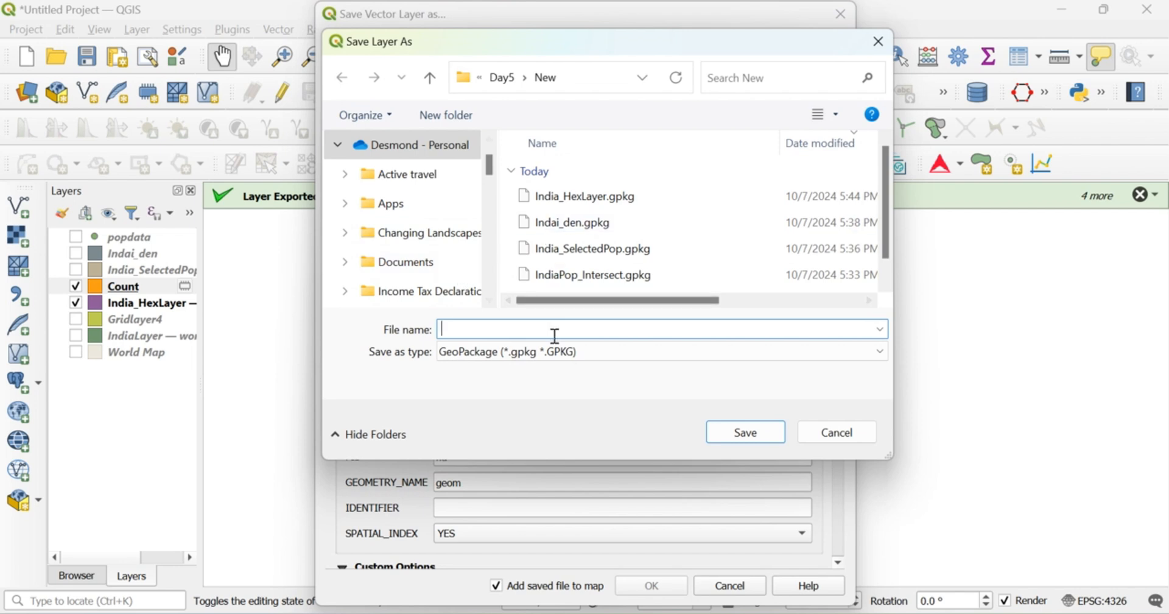
pyautogui.write('India')
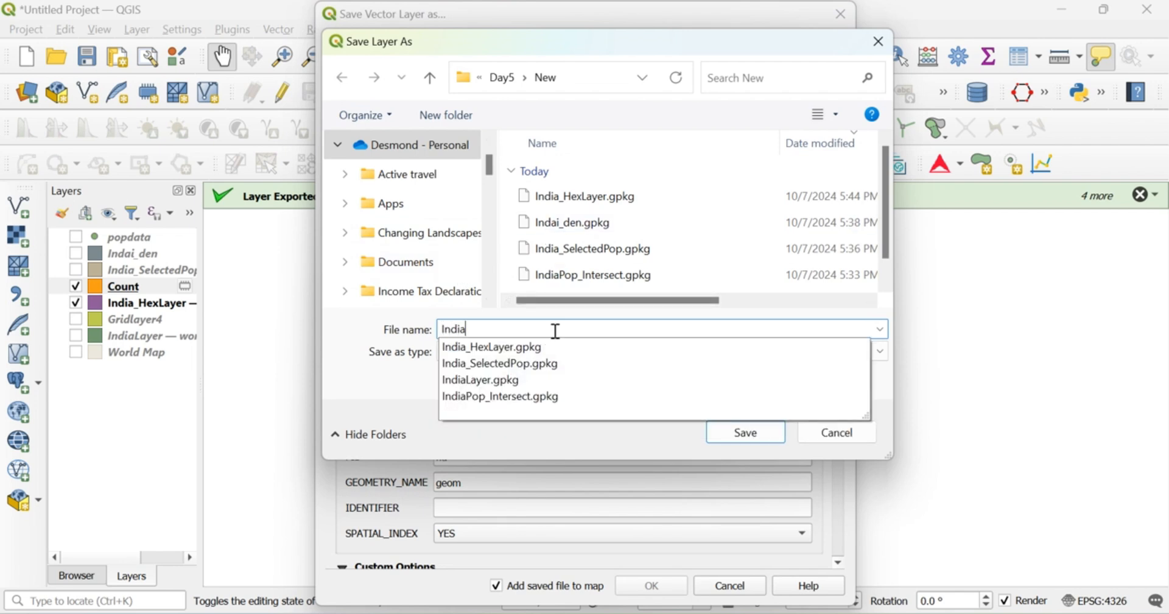
pyautogui.write('_H')
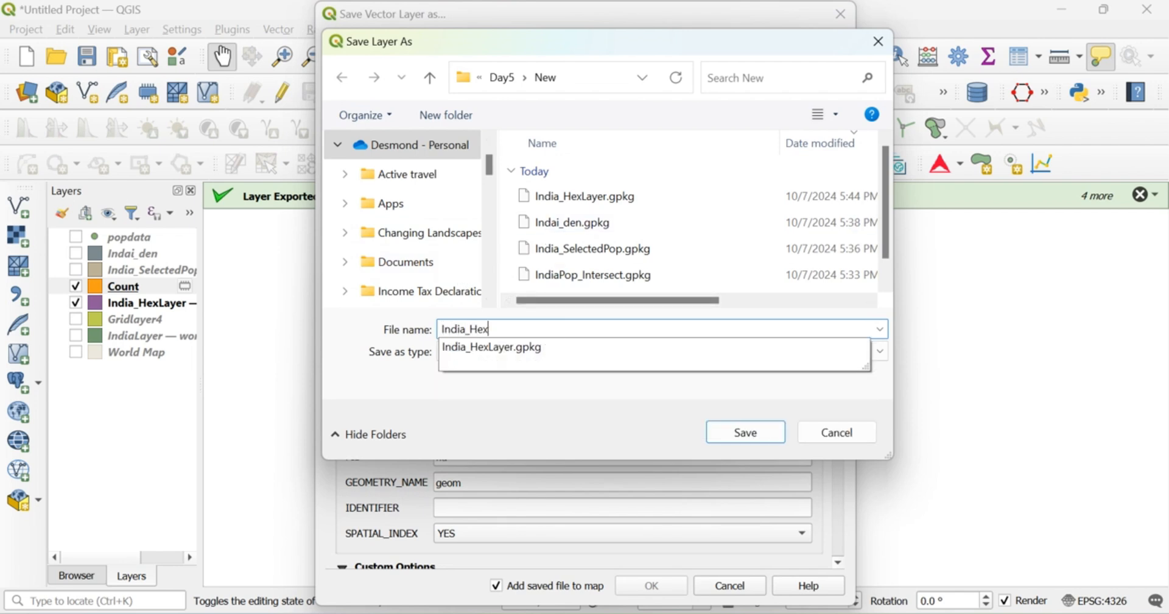
pyautogui.write('ex_complete')
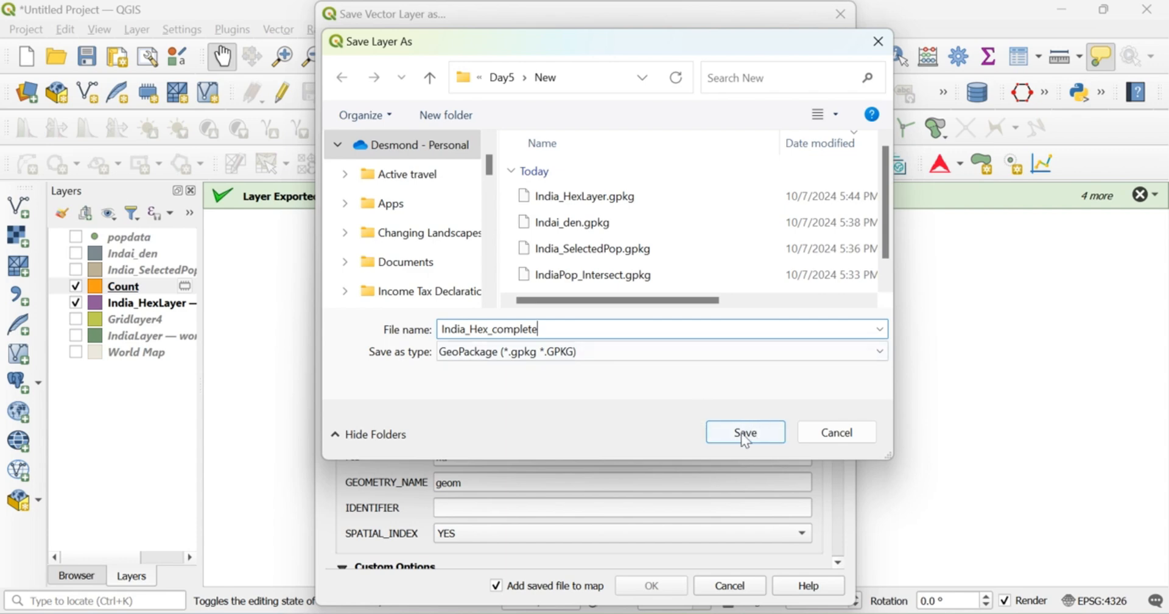
pyautogui.click(744, 432)
pyautogui.click(652, 585)
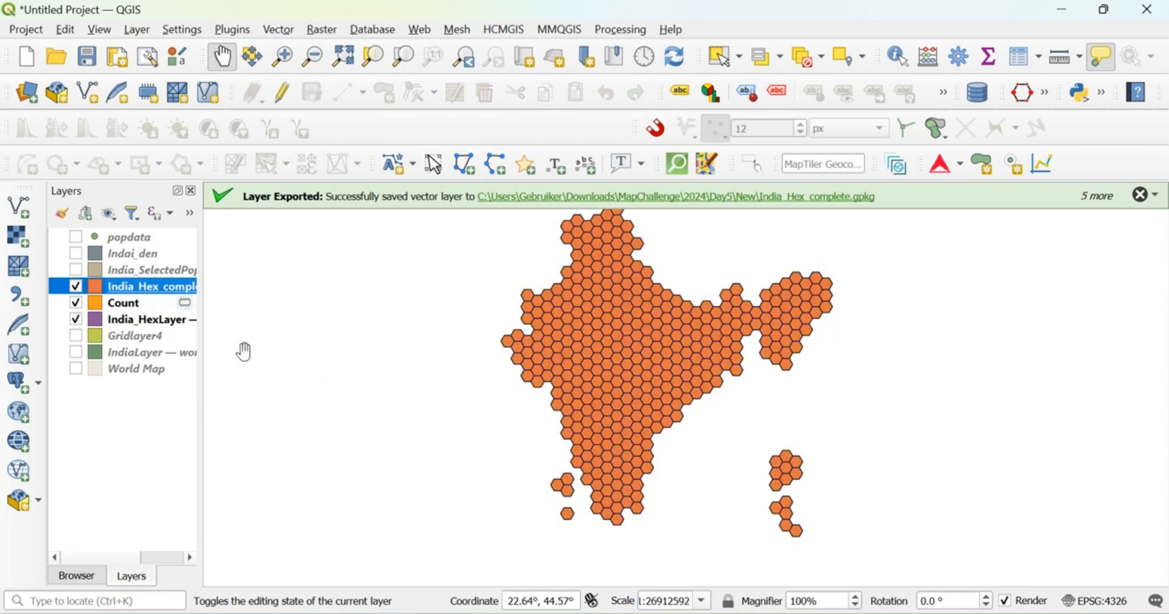
# Step: Remove the temporary Count layer from the project
pyautogui.rightClick(127, 303)
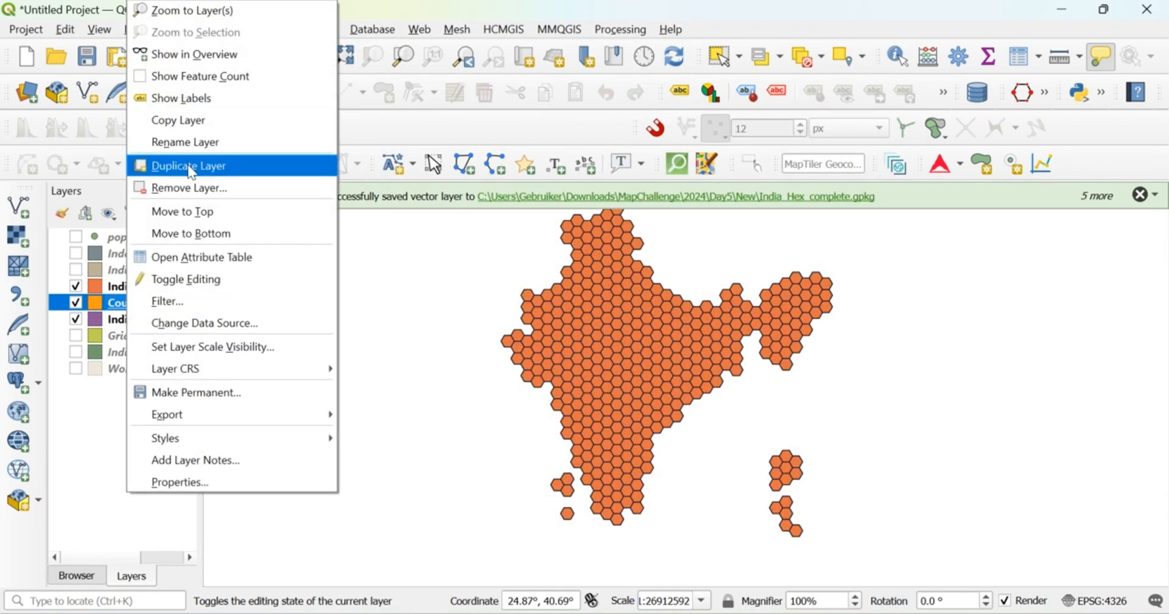
pyautogui.click(189, 187)
pyautogui.click(558, 339)
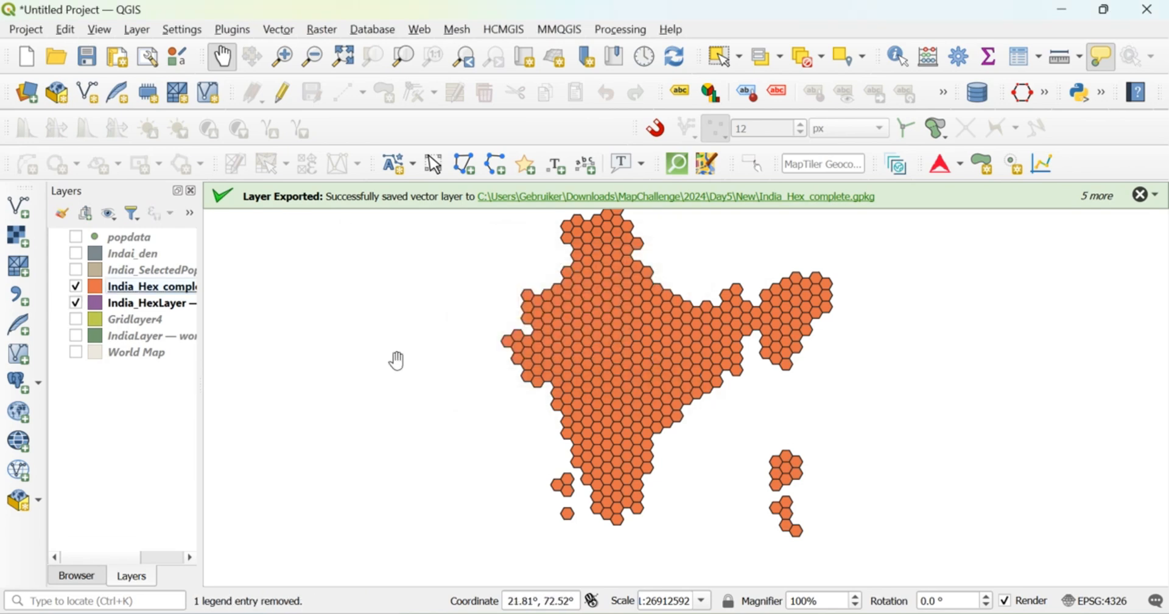
# Step: Examine the Counts field in the attribute table of India_Hex_complete and close the table
pyautogui.rightClick(124, 288)
pyautogui.click(214, 258)
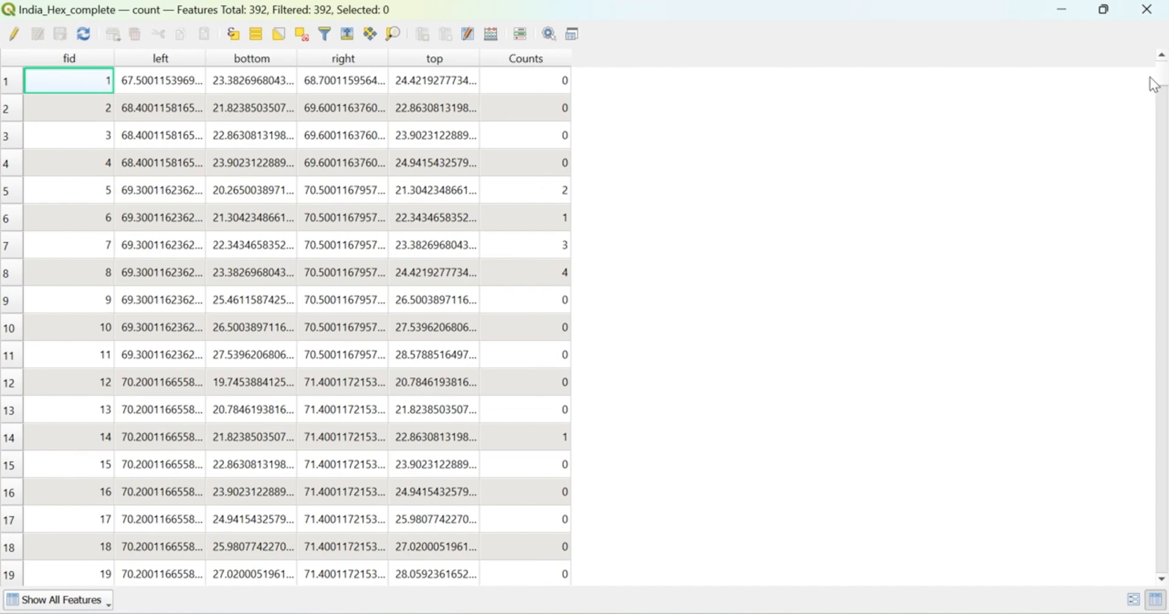
pyautogui.moveTo(1166, 86)
pyautogui.mouseDown()
pyautogui.moveTo(1165, 593)
pyautogui.moveTo(1154, 68)
pyautogui.mouseUp()
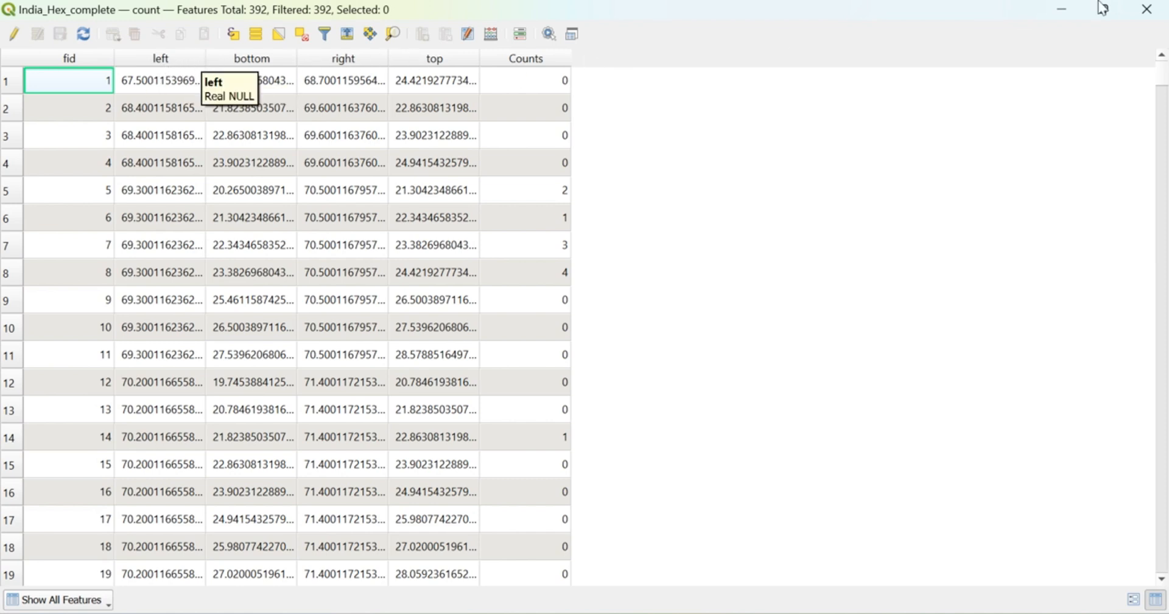
pyautogui.click(1146, 9)
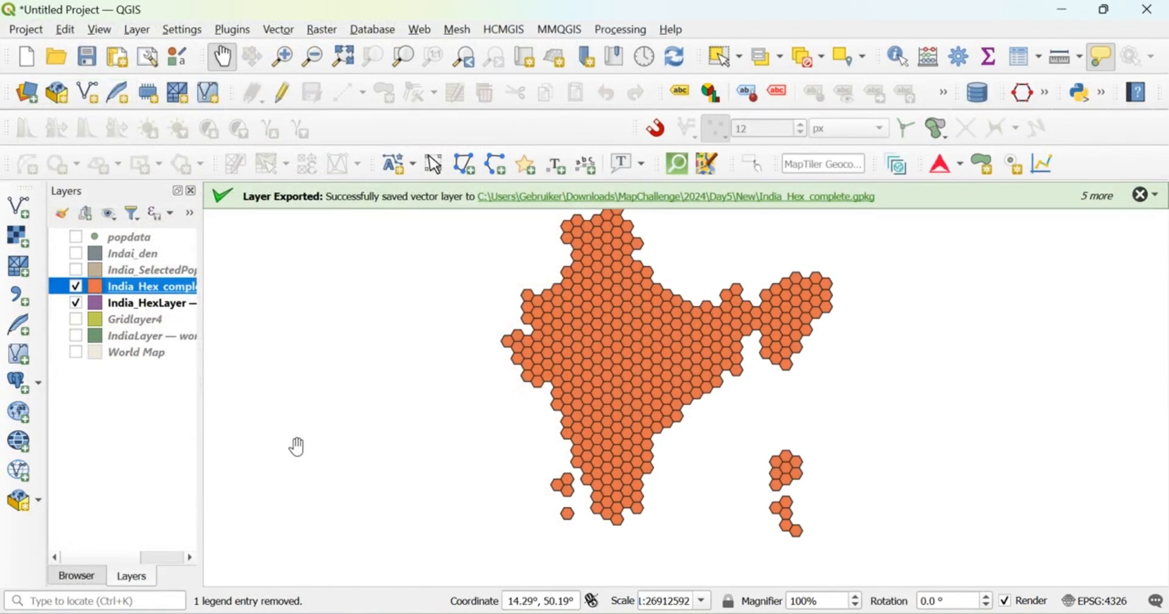
# Step: Open the layer styling of India_Hex_complete and change its symbology from Single Symbol to Graduated
pyautogui.click(63, 216)
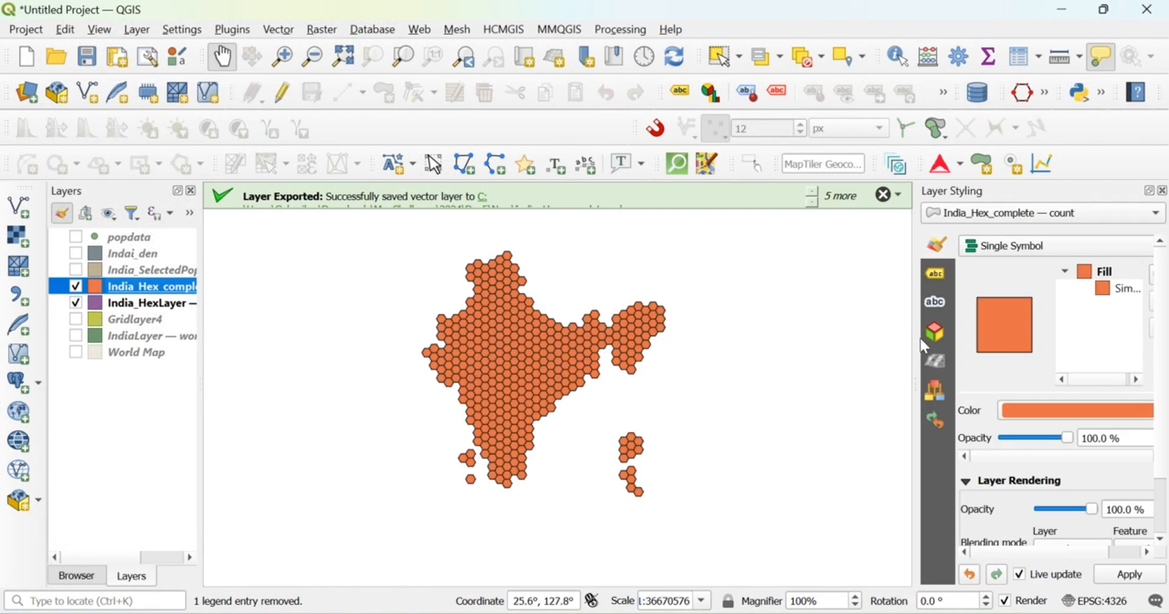
pyautogui.moveTo(913, 341); pyautogui.dragTo(840, 344)
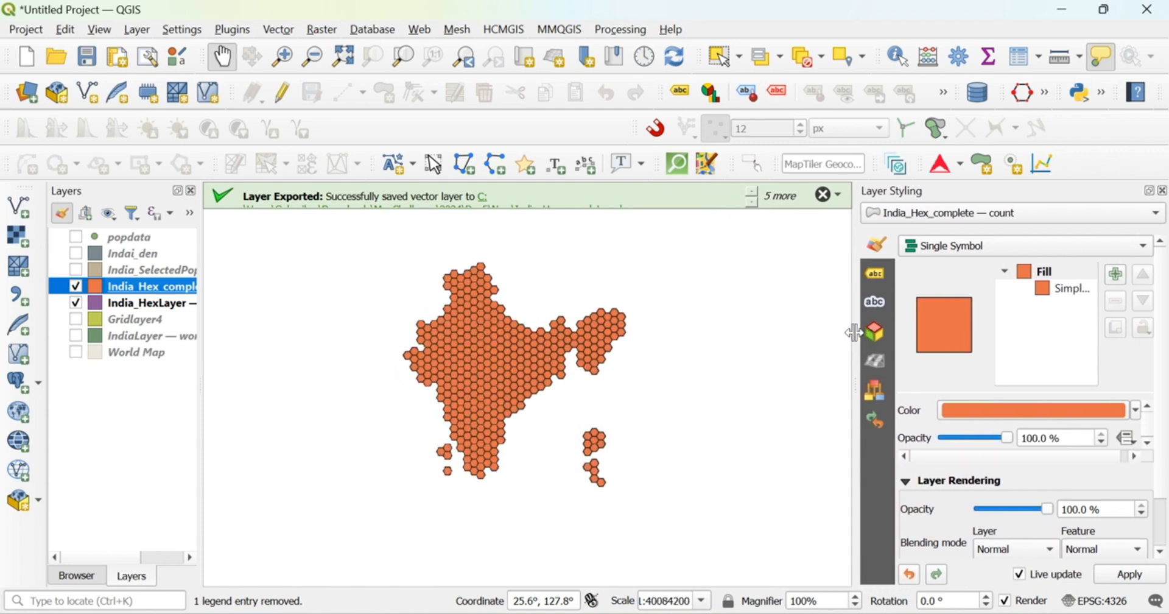
pyautogui.click(991, 248)
pyautogui.click(977, 285)
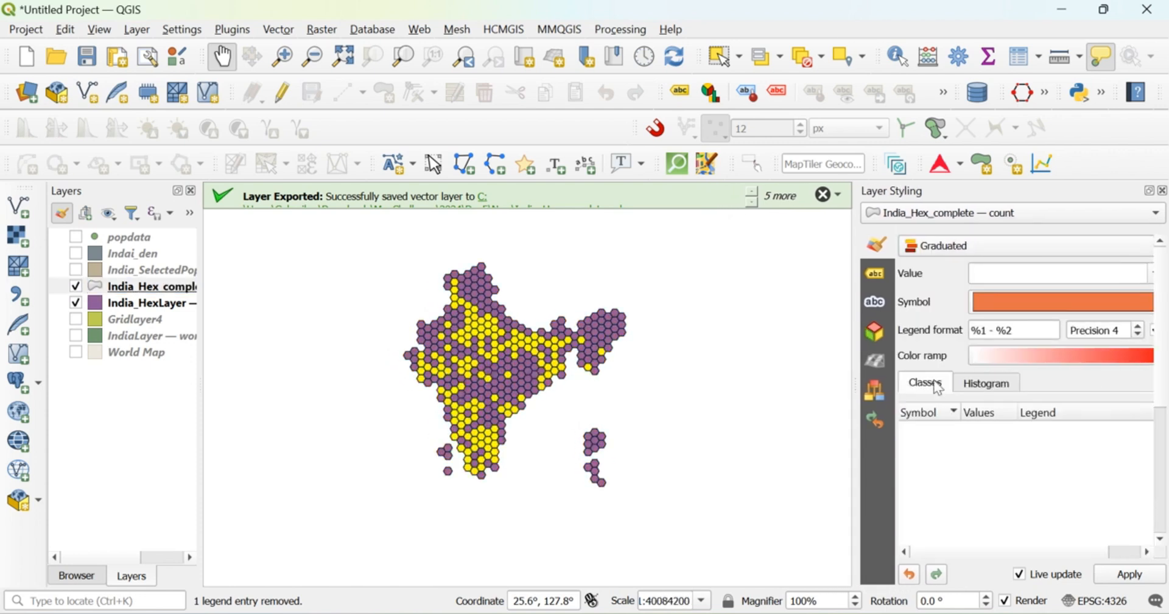
pyautogui.moveTo(849, 380); pyautogui.dragTo(740, 385)
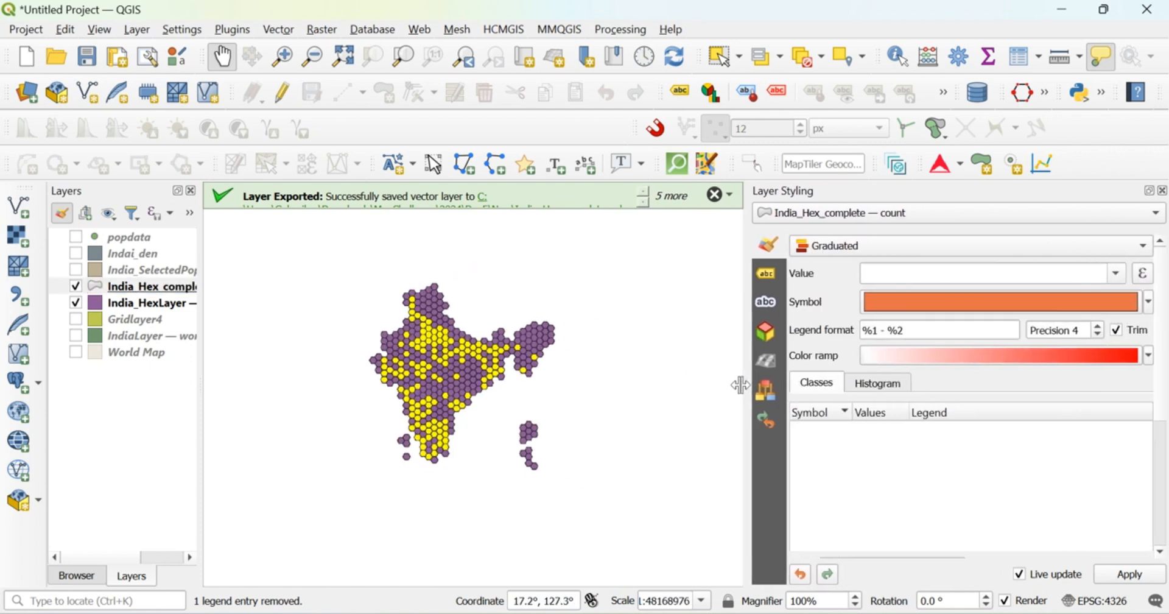
# Step: Use the Counts field as the graduated value and classify it into 5 Equal Count (Quantile) classes
pyautogui.click(1115, 273)
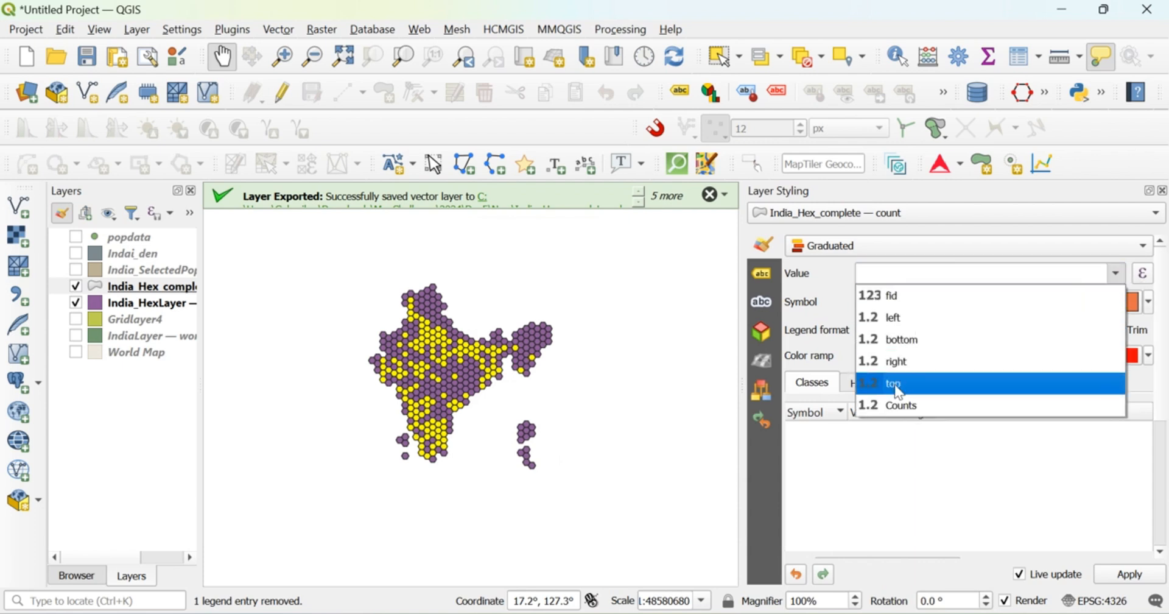
pyautogui.click(896, 398)
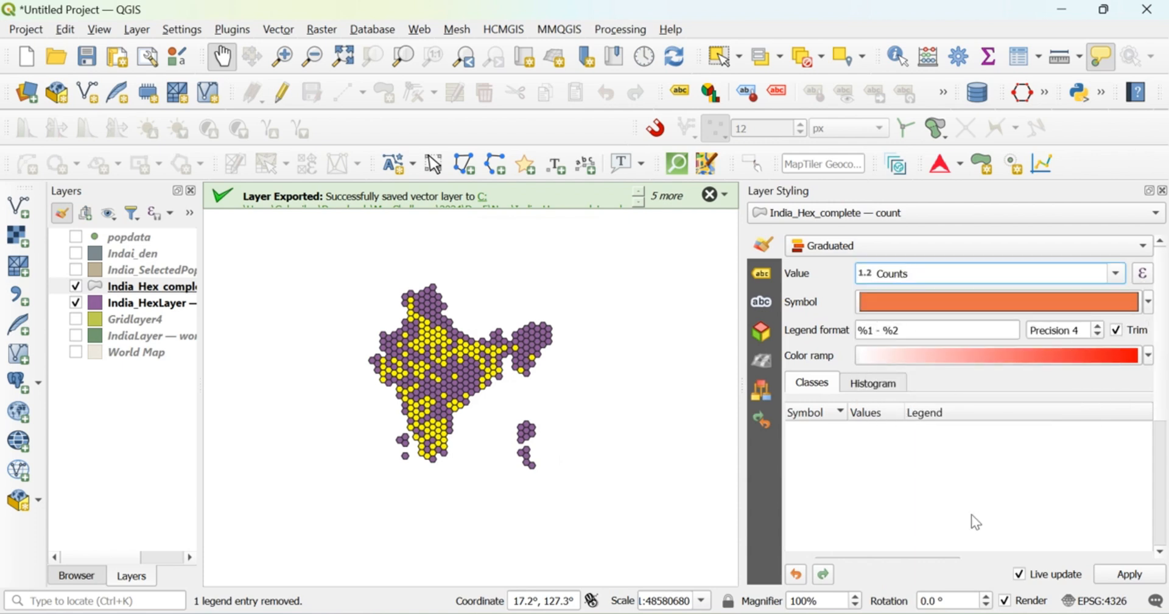
pyautogui.scroll(-5, 971, 514)
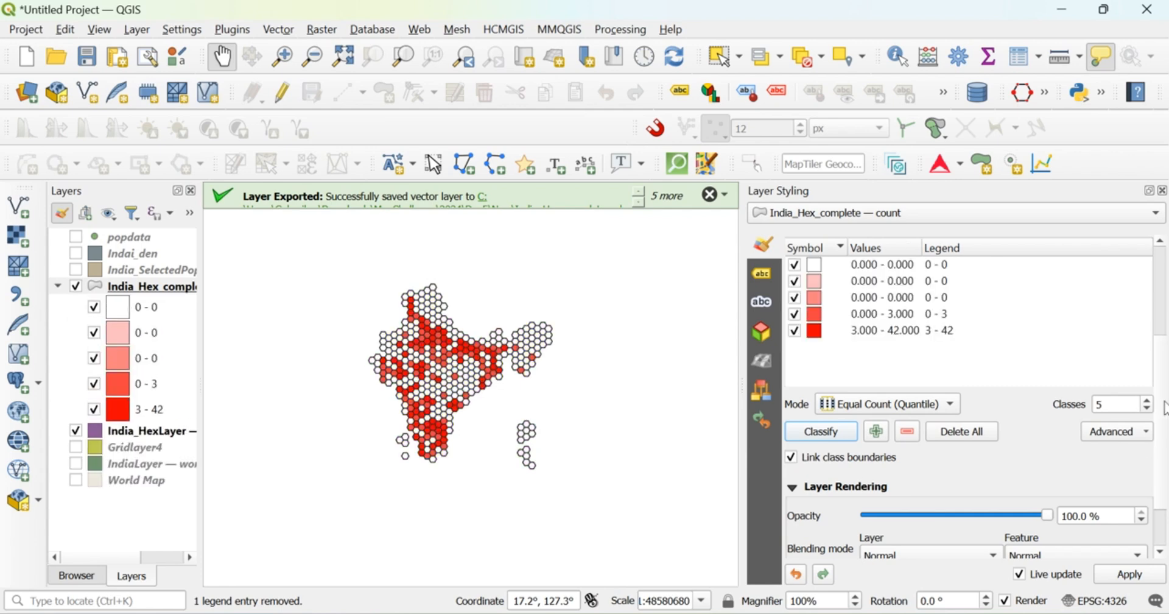
# Step: Examine the graduated India_Hex_complete hexagons on the map and review their class settings
pyautogui.scroll(2, 420, 415)
pyautogui.scroll(-1, 426, 409)
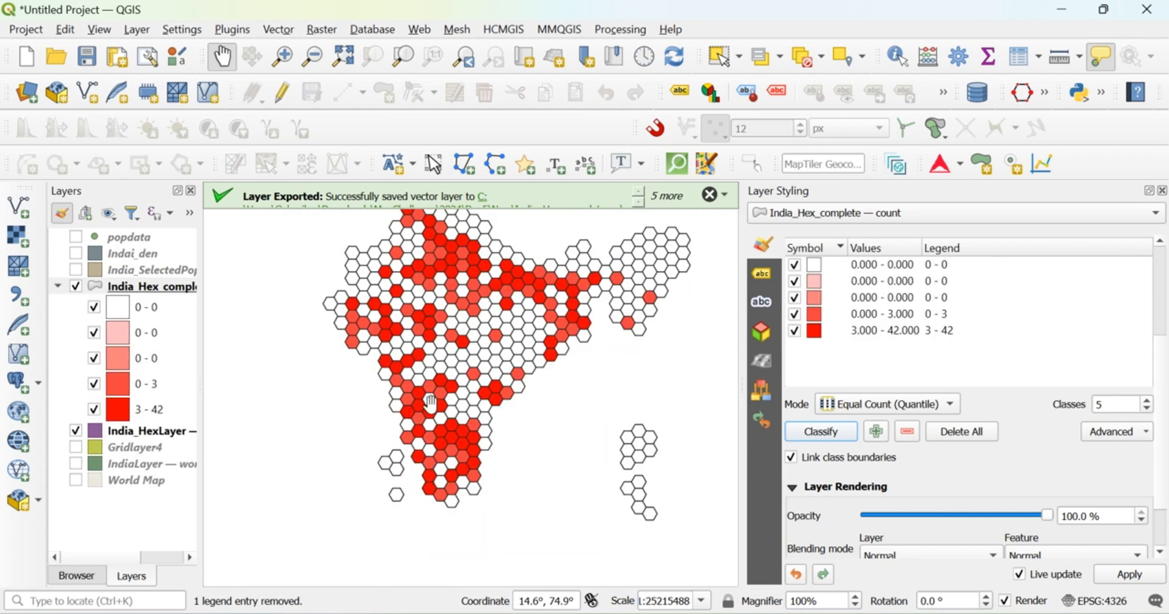
pyautogui.moveTo(431, 404); pyautogui.dragTo(452, 442)
pyautogui.scroll(1, 454, 435)
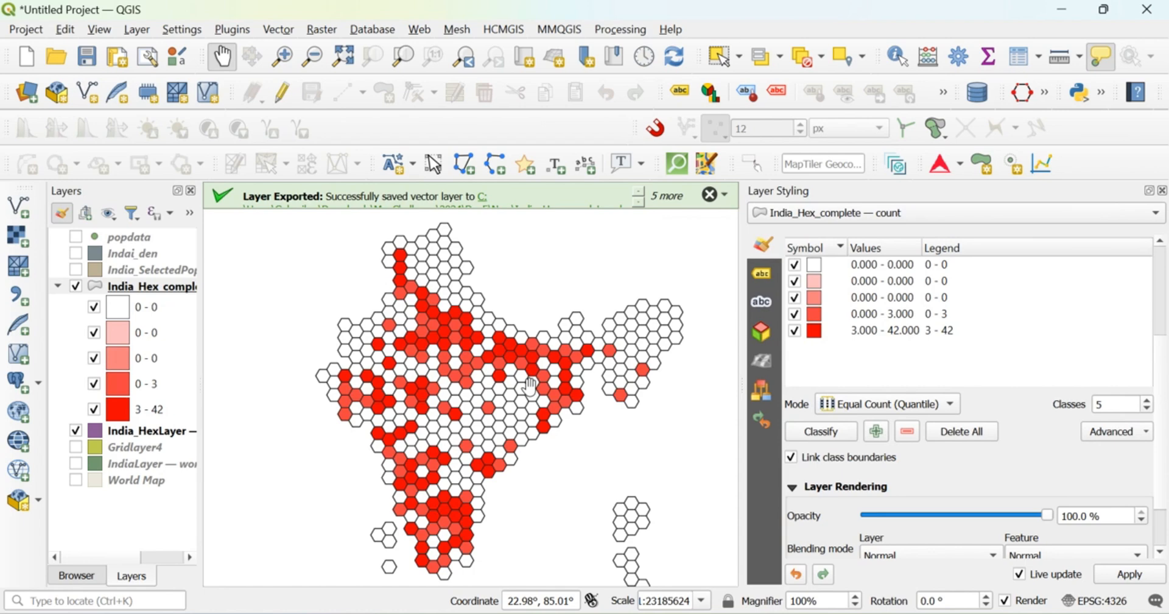
pyautogui.scroll(3, 1159, 338)
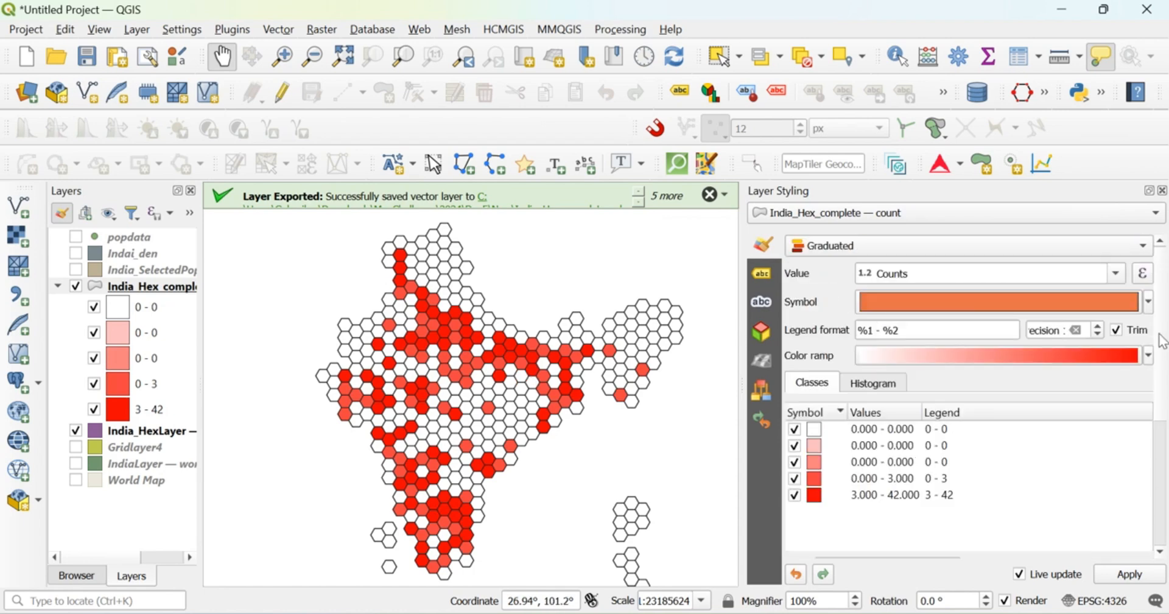
pyautogui.scroll(-5, 1164, 372)
pyautogui.scroll(5, 1160, 380)
# Step: View the finished map in the Hexagon project, closing its Data Source Manager, and its Hexnew print layout, and return to the untitled project
pyautogui.moveTo(816, 608)
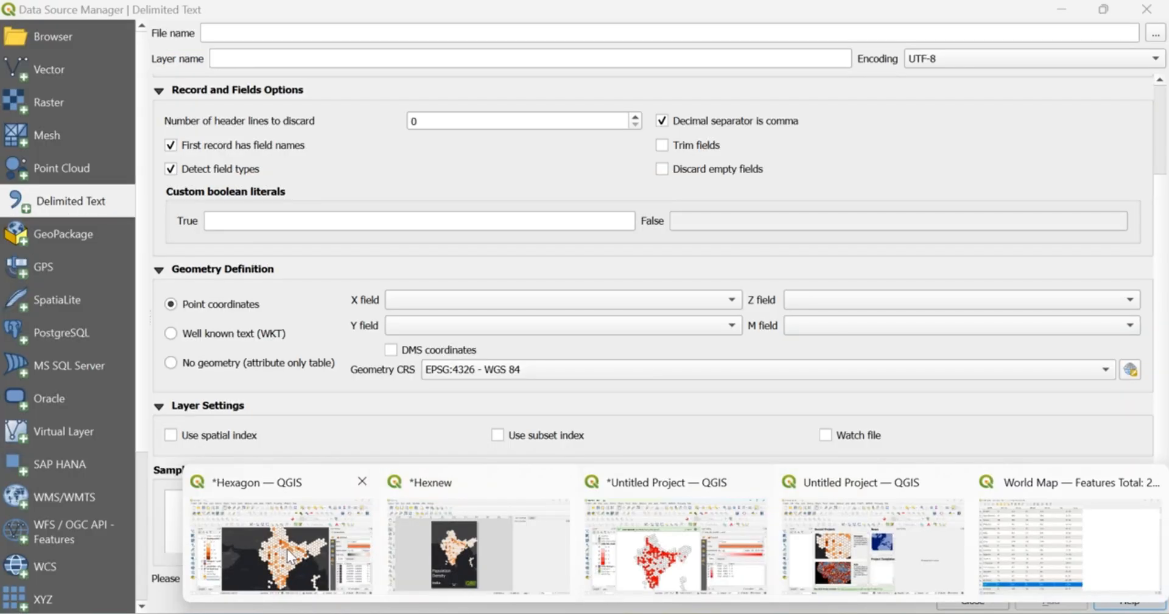
pyautogui.click(286, 554)
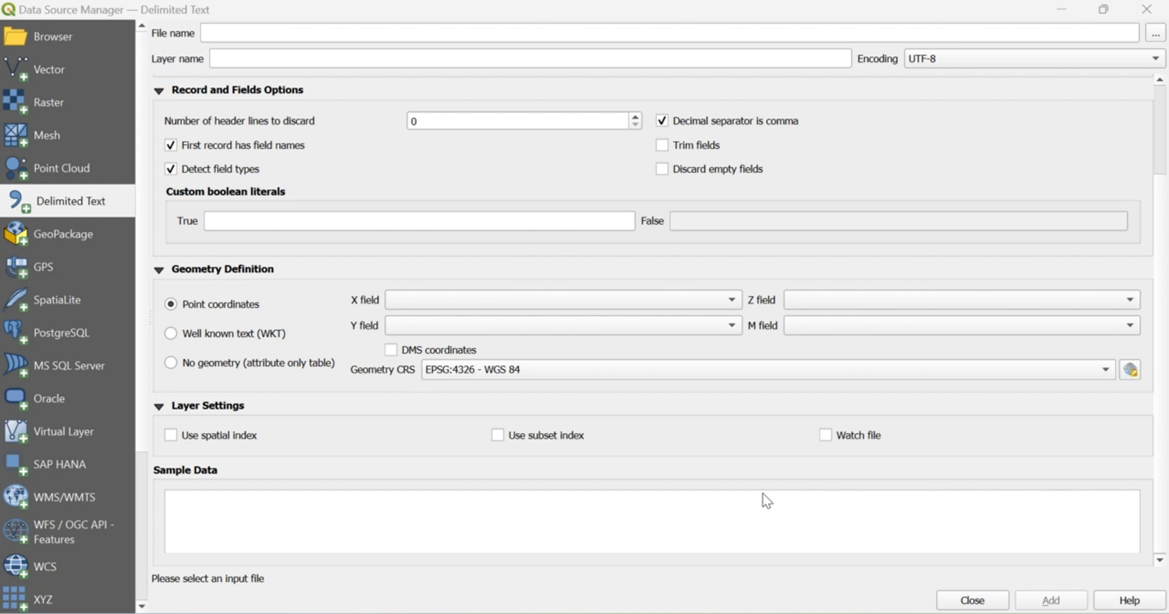
pyautogui.click(1145, 9)
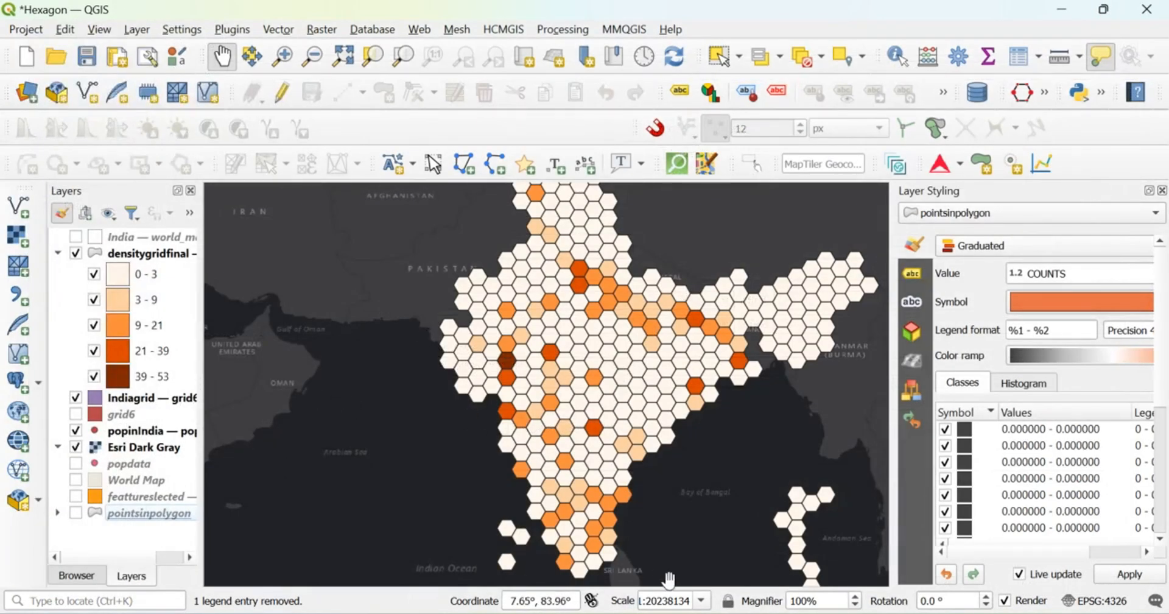
pyautogui.moveTo(624, 612)
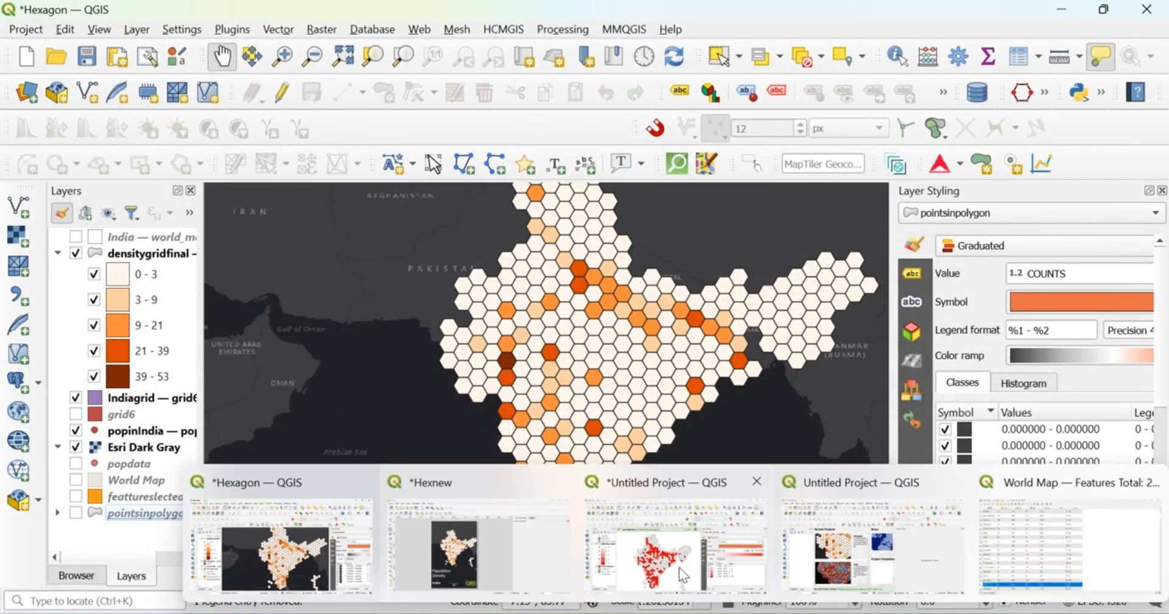
pyautogui.click(449, 566)
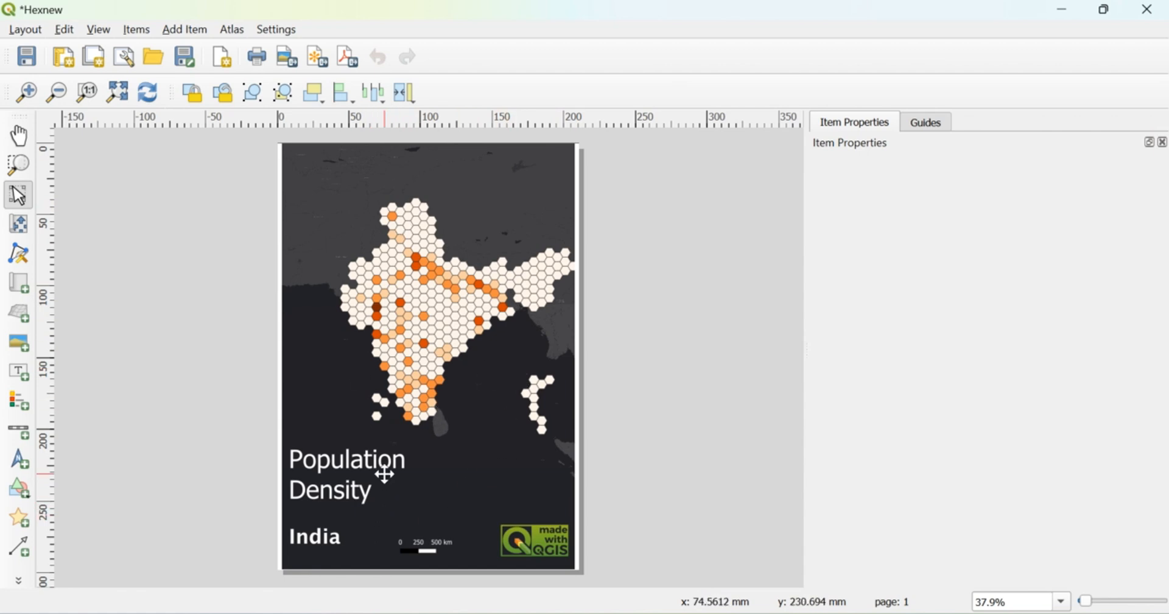
pyautogui.moveTo(675, 611)
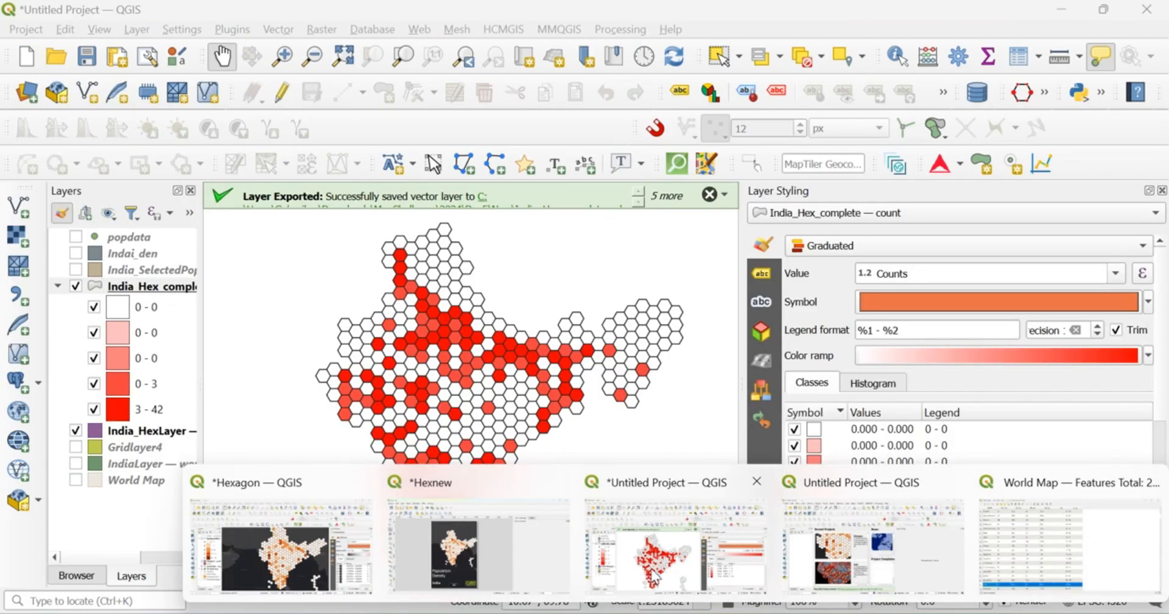
pyautogui.click(655, 575)
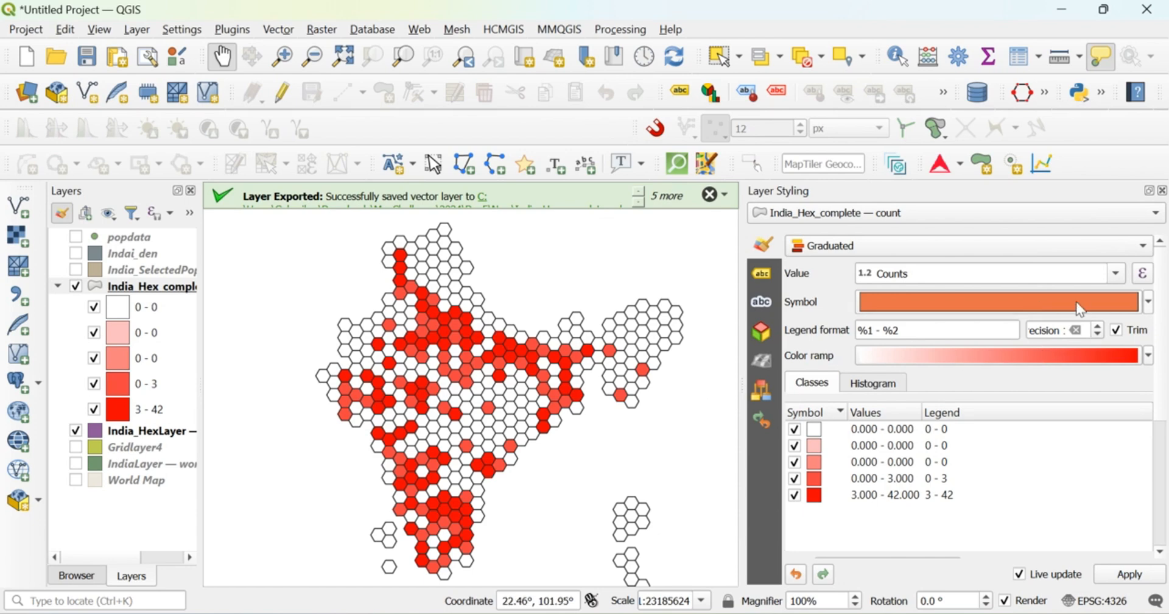
# Step: Apply the RdGy color ramp to the graduated classes of India_Hex_complete and invert it
pyautogui.click(1148, 356)
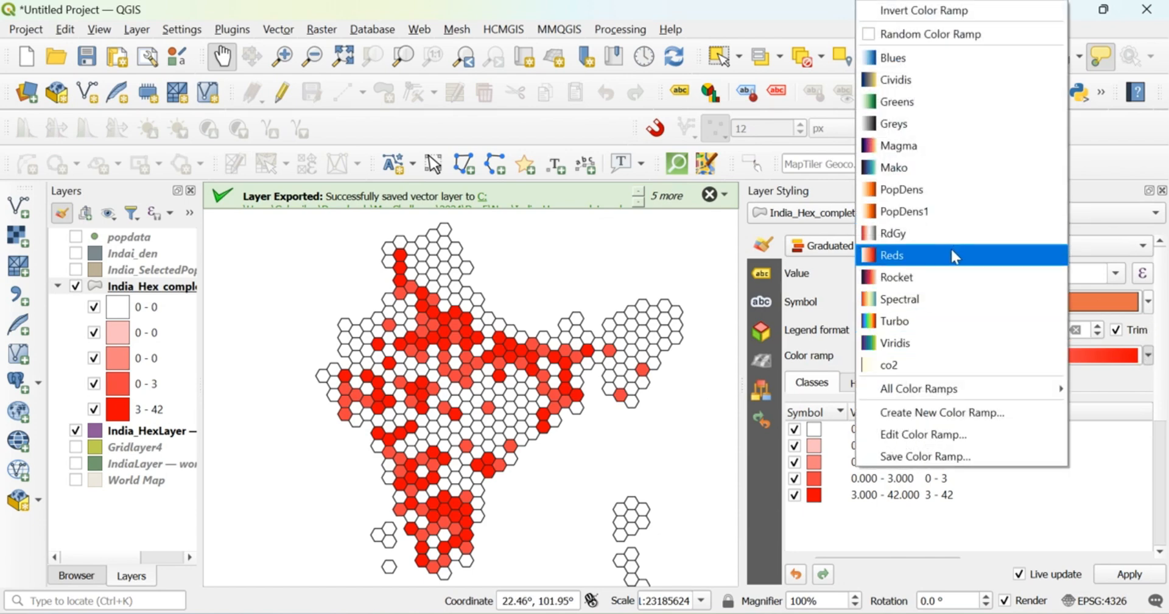
pyautogui.click(956, 236)
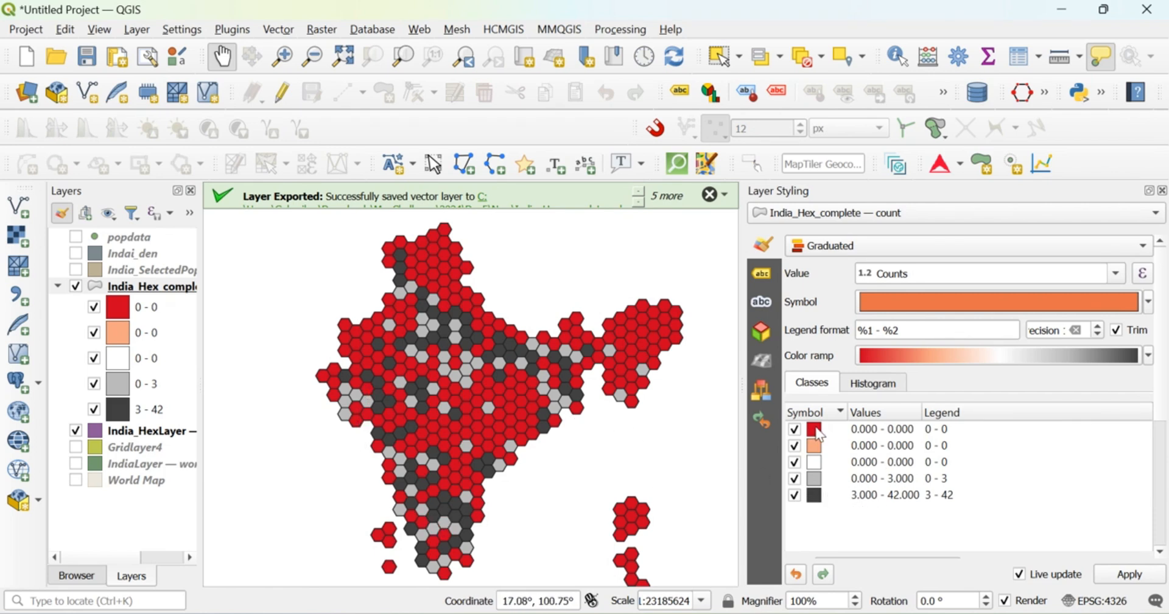
pyautogui.click(1148, 355)
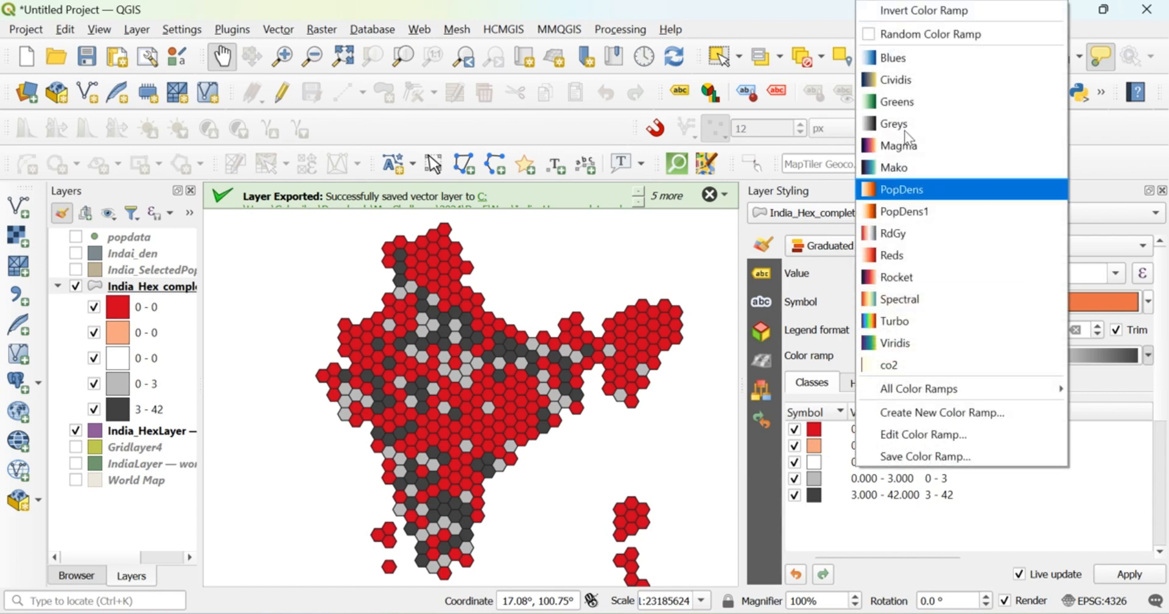
pyautogui.click(908, 9)
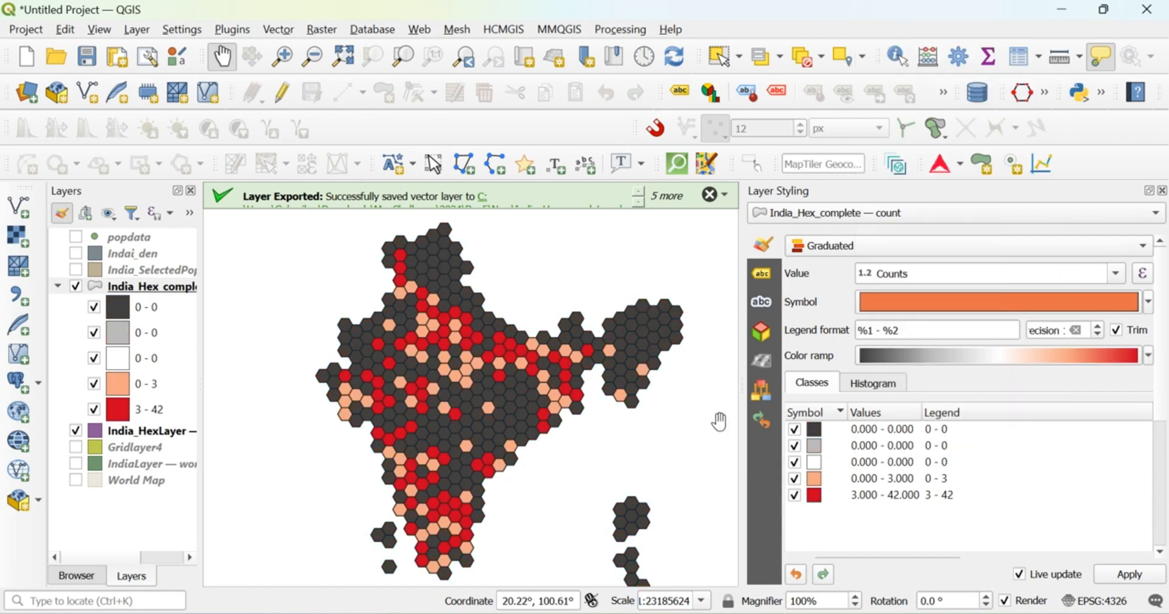
# Step: Reset the graduated color ramp to the default RdGy direction and invert it once more
pyautogui.click(1148, 356)
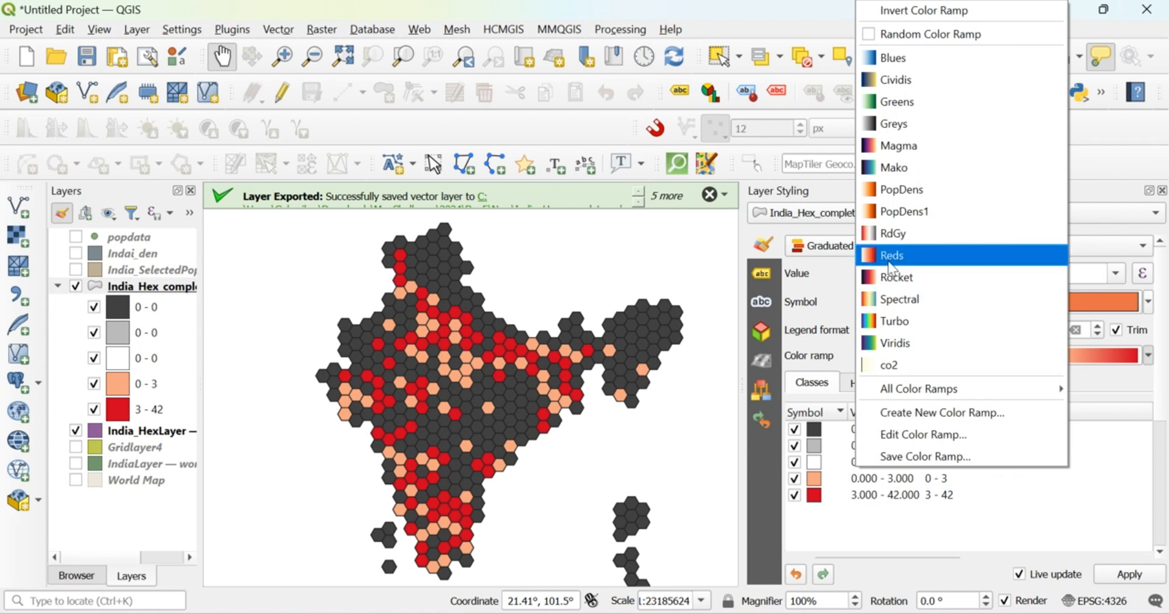
pyautogui.click(904, 236)
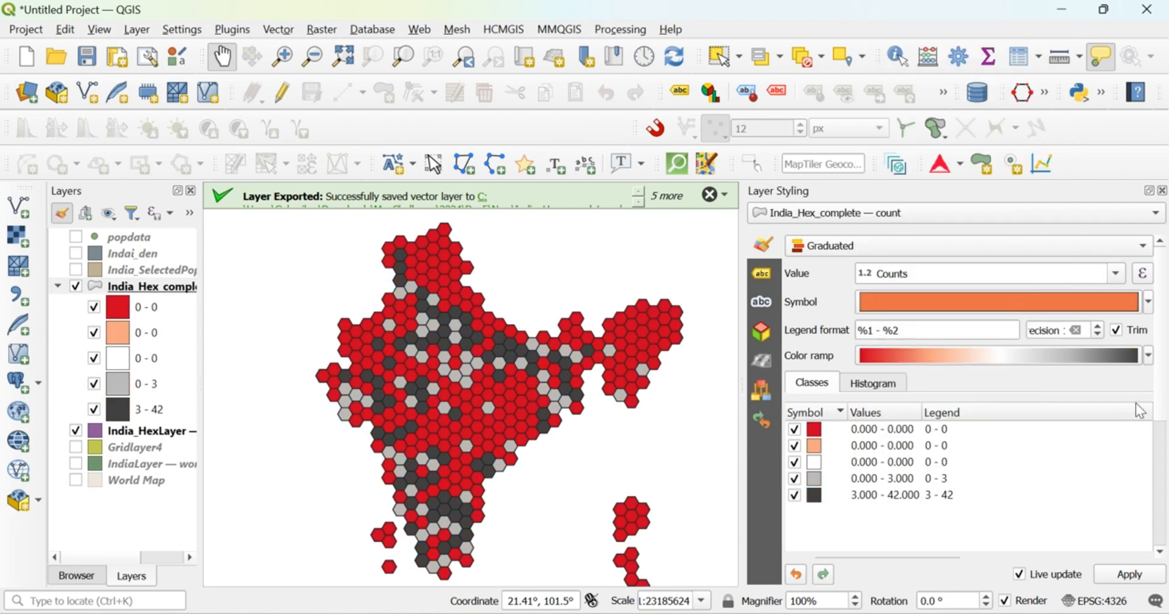
pyautogui.click(1148, 355)
pyautogui.click(964, 11)
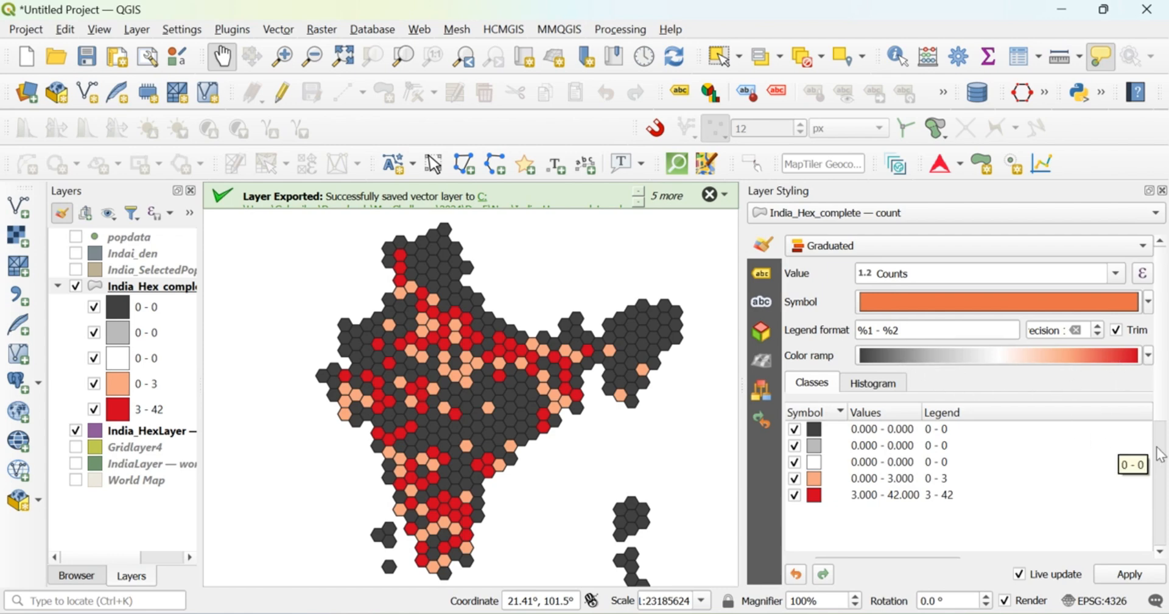
# Step: Try the Standard Deviation, Pretty Breaks, Natural Breaks (Jenks) and Logarithmic Scale classification modes on the Counts field
pyautogui.scroll(-5, 1078, 438)
pyautogui.click(889, 338)
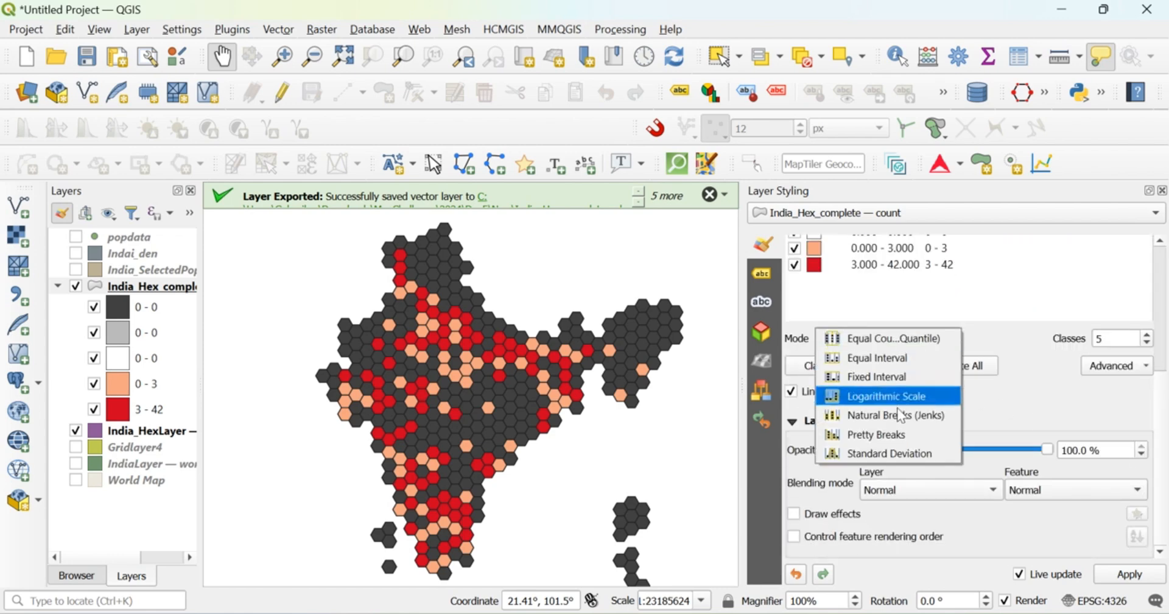
pyautogui.click(898, 449)
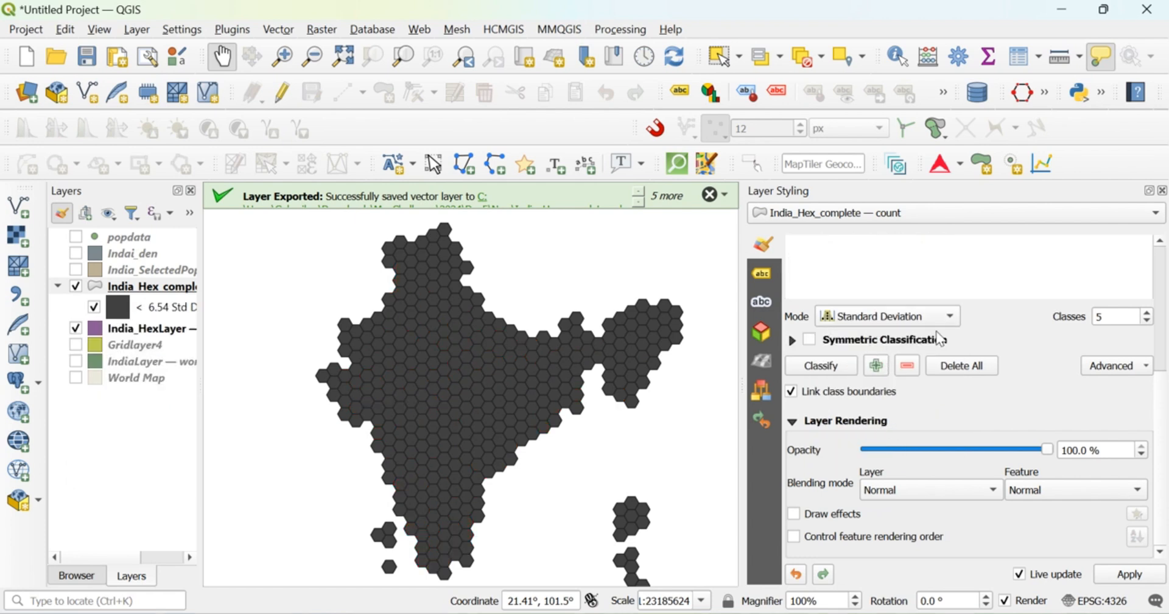
pyautogui.click(882, 315)
pyautogui.click(892, 298)
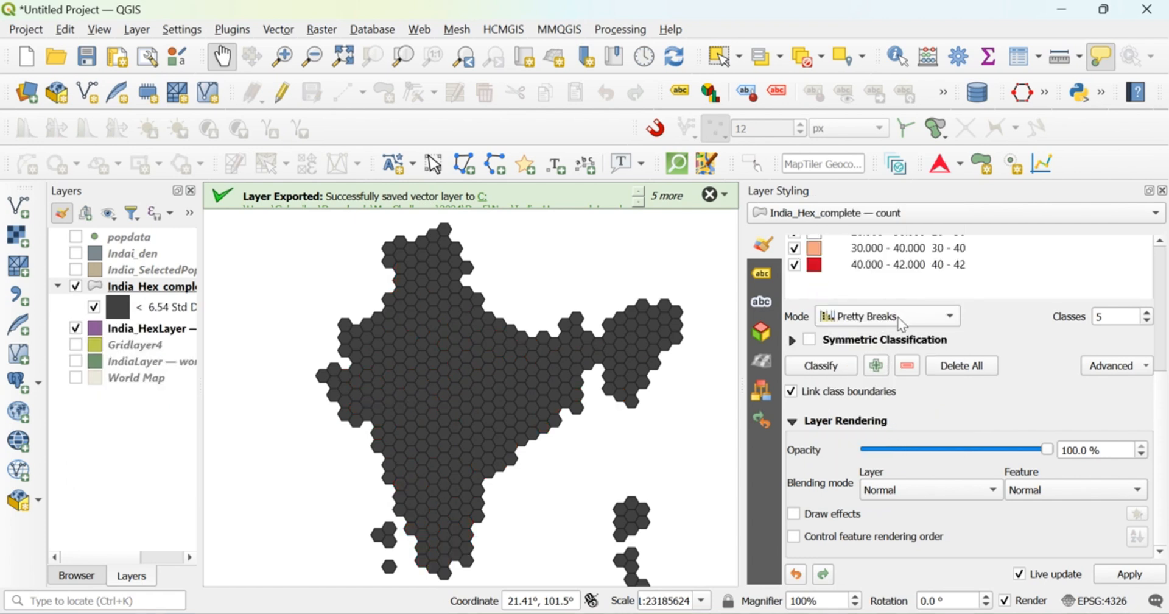
pyautogui.click(896, 317)
pyautogui.click(897, 299)
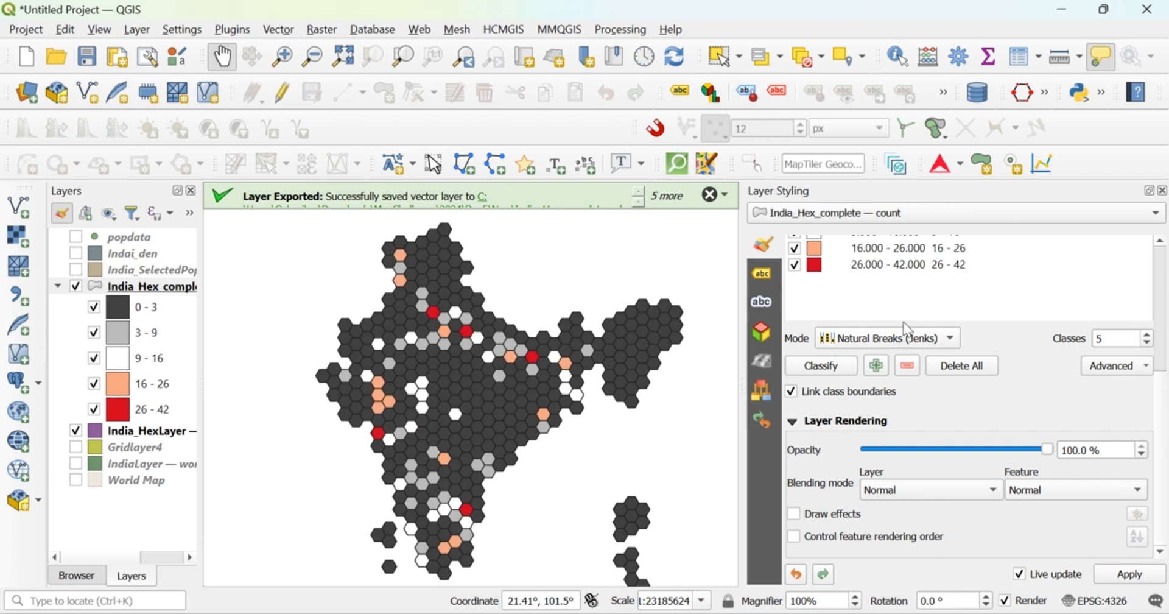
pyautogui.click(905, 337)
pyautogui.click(896, 318)
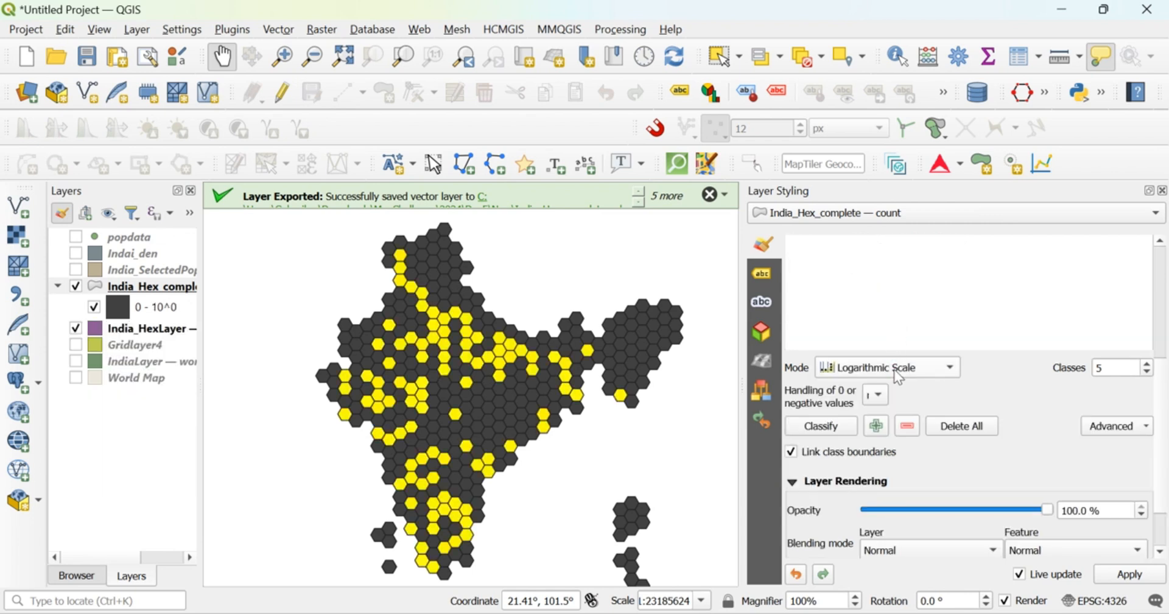
# Step: Classify the counts by Fixed Interval with an interval size of 1, and switch the mode to Equal Interval with 42 classes
pyautogui.click(896, 370)
pyautogui.click(897, 344)
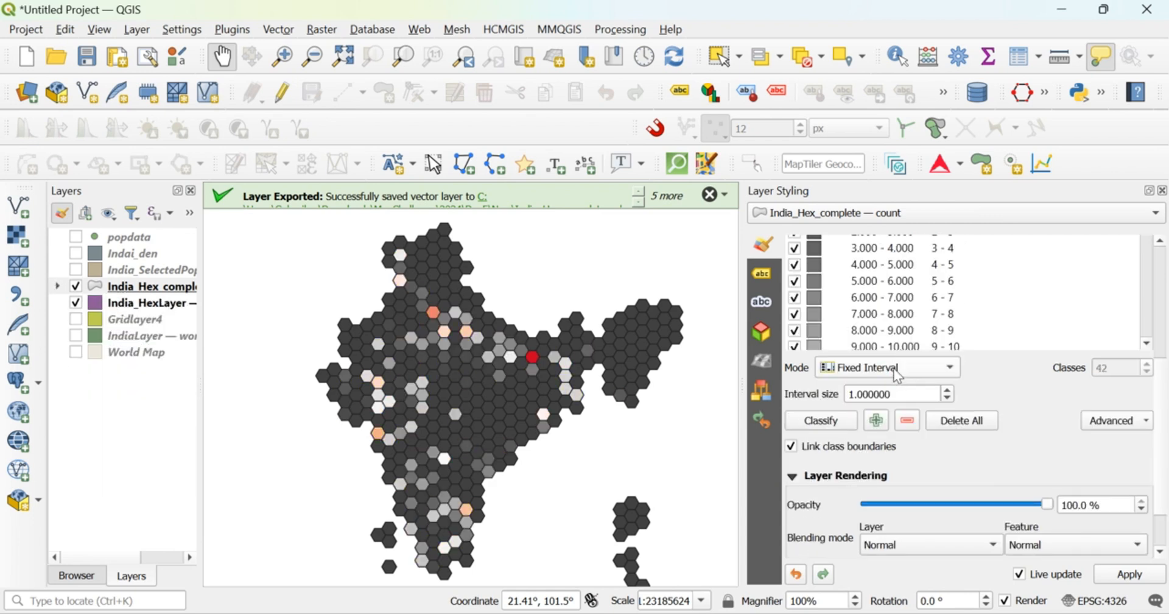
pyautogui.click(898, 370)
pyautogui.click(891, 346)
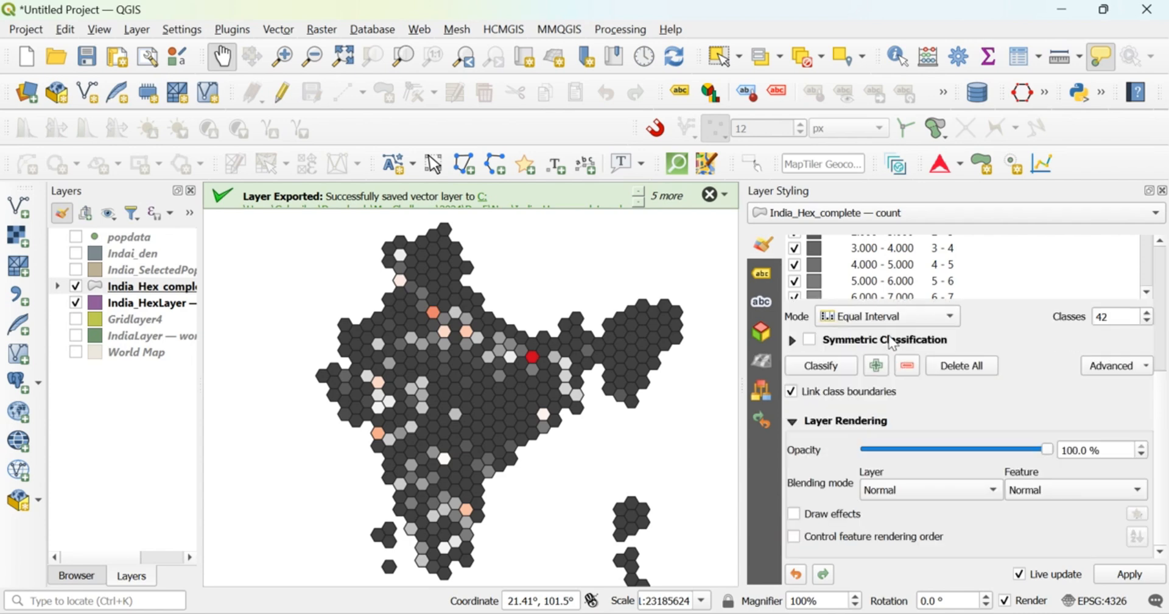
pyautogui.scroll(5, 1126, 402)
pyautogui.scroll(-2, 1161, 407)
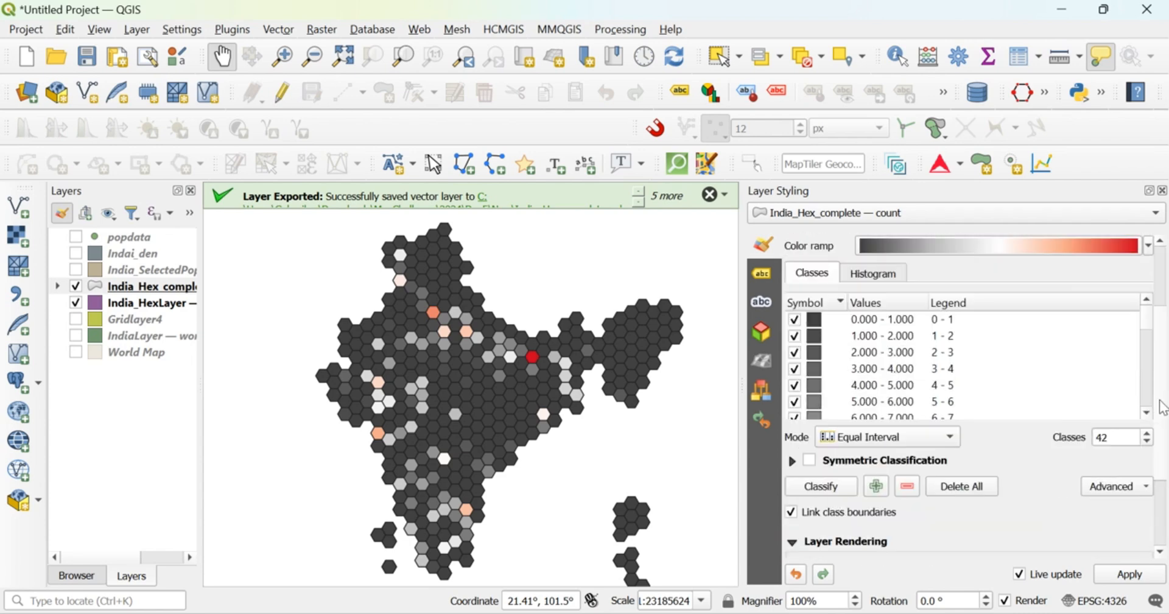
# Step: Set the classification mode of India_Hex_complete to Equal Count (Quantile) with 42 classes
pyautogui.scroll(-5, 964, 361)
pyautogui.click(910, 434)
pyautogui.click(889, 414)
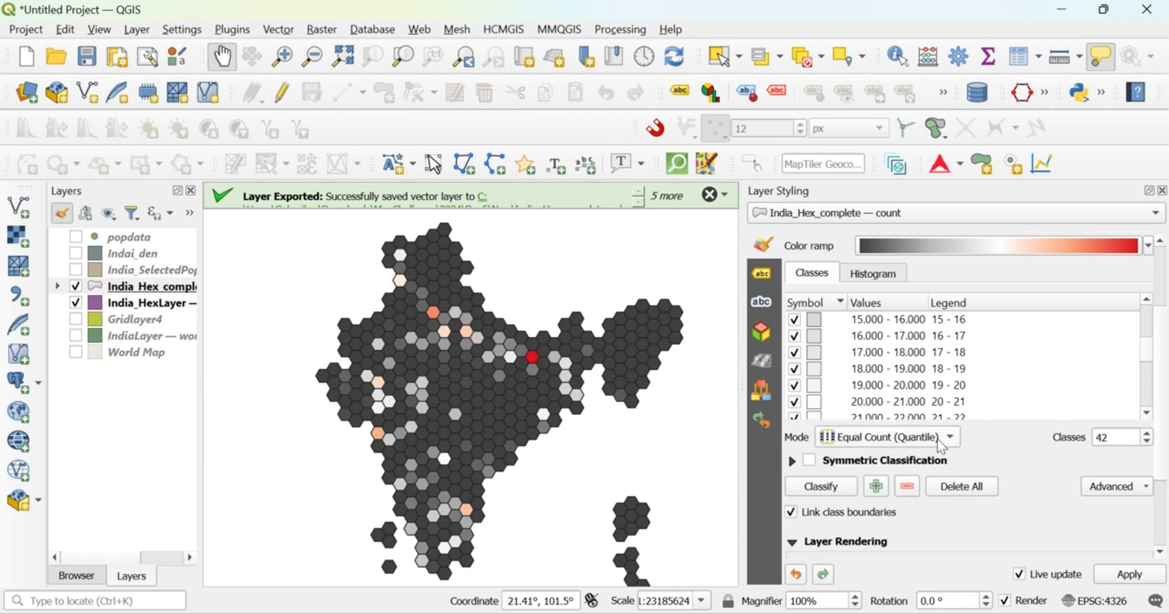
pyautogui.scroll(3, 1158, 362)
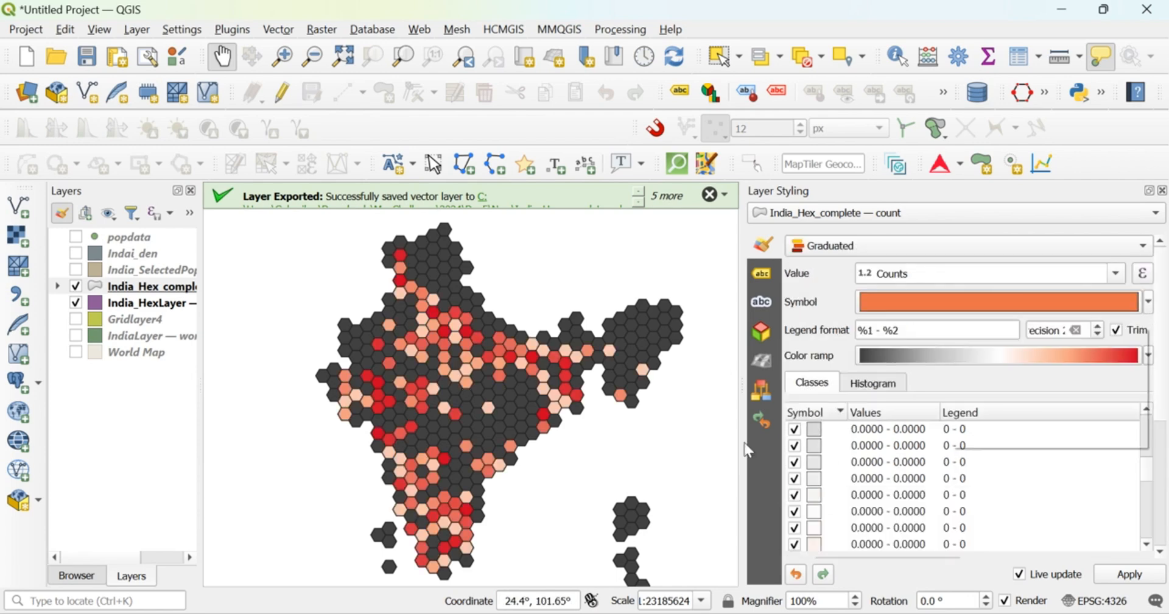
# Step: Compare the graduated styling of pointsinpolygon in the Hexagon project with the untitled project's hexagon layer, adjusting the styling area's width
pyautogui.moveTo(521, 553)
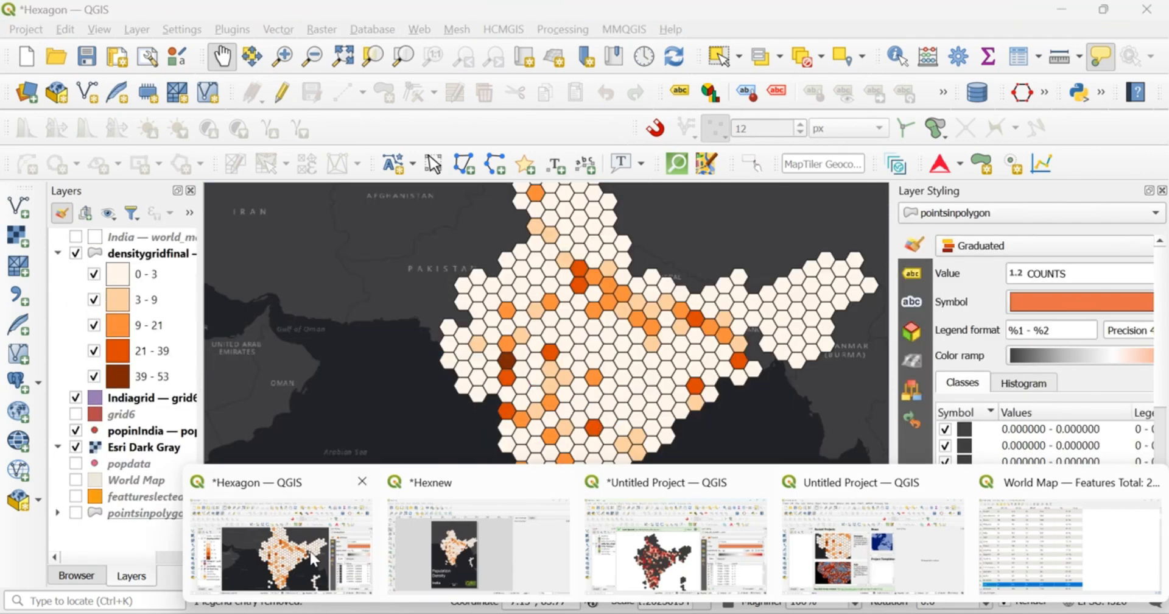
pyautogui.click(312, 558)
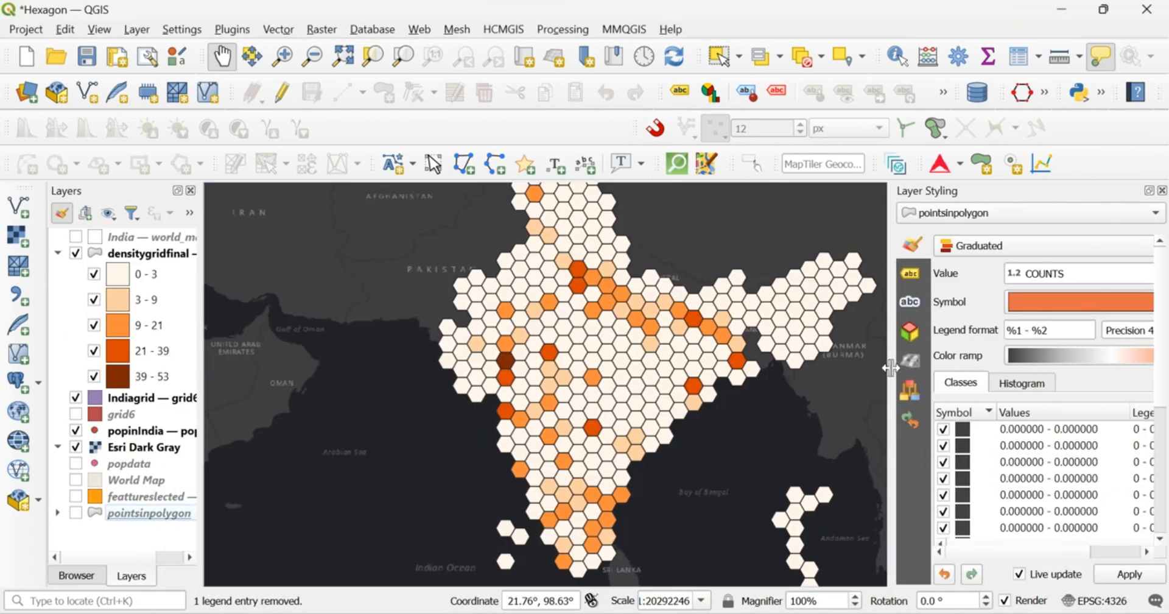
pyautogui.moveTo(893, 365); pyautogui.dragTo(723, 367)
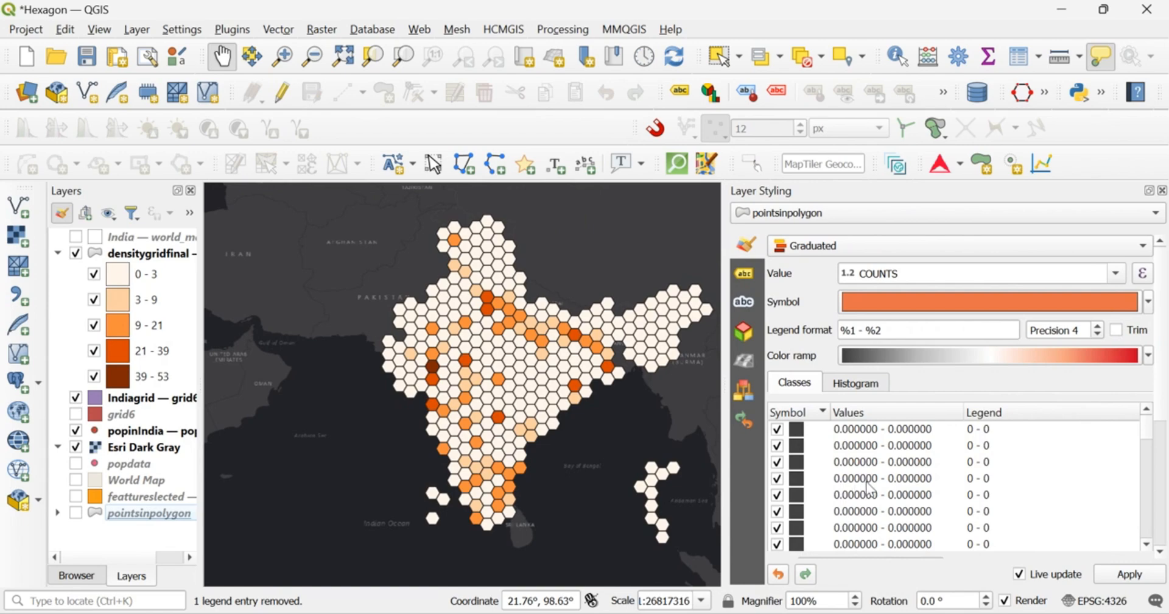
pyautogui.moveTo(804, 612)
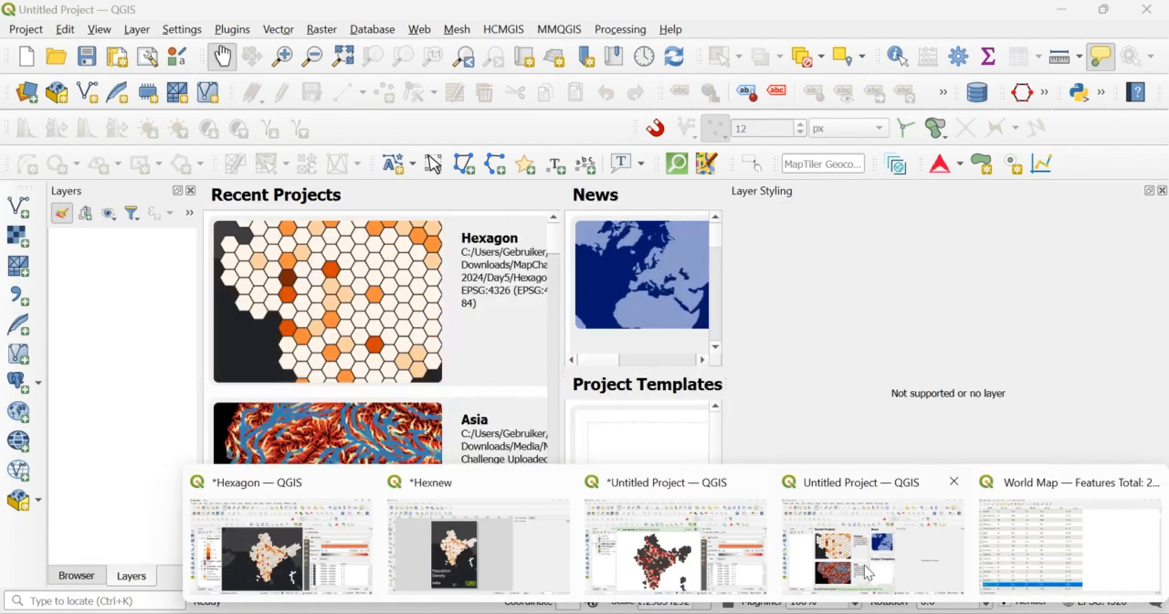
pyautogui.moveTo(676, 566)
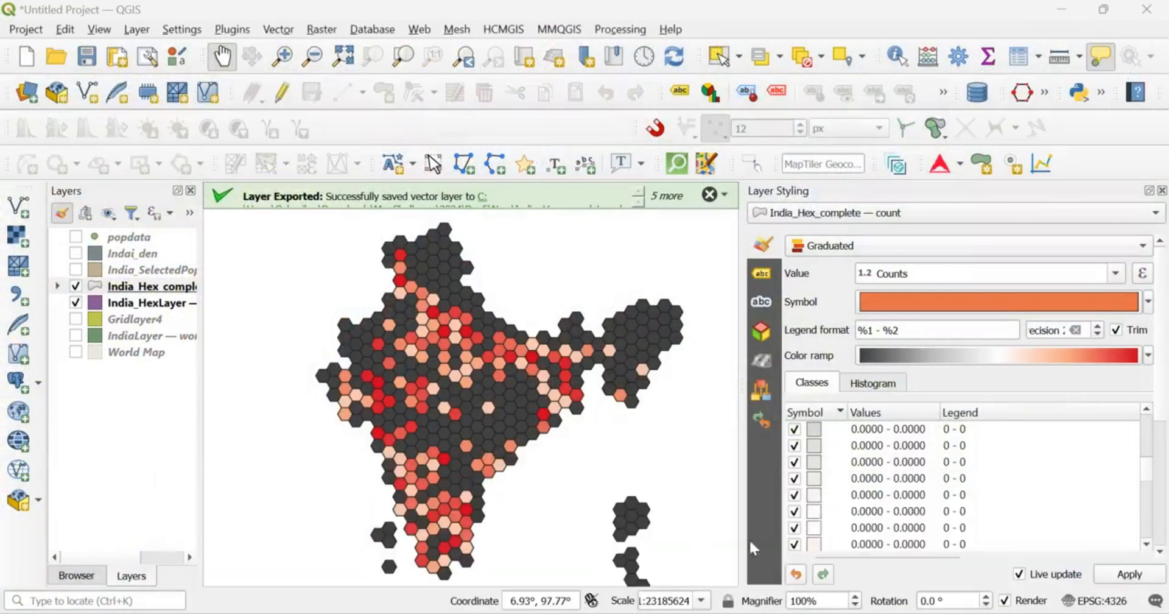
pyautogui.click(675, 567)
pyautogui.scroll(3, 976, 480)
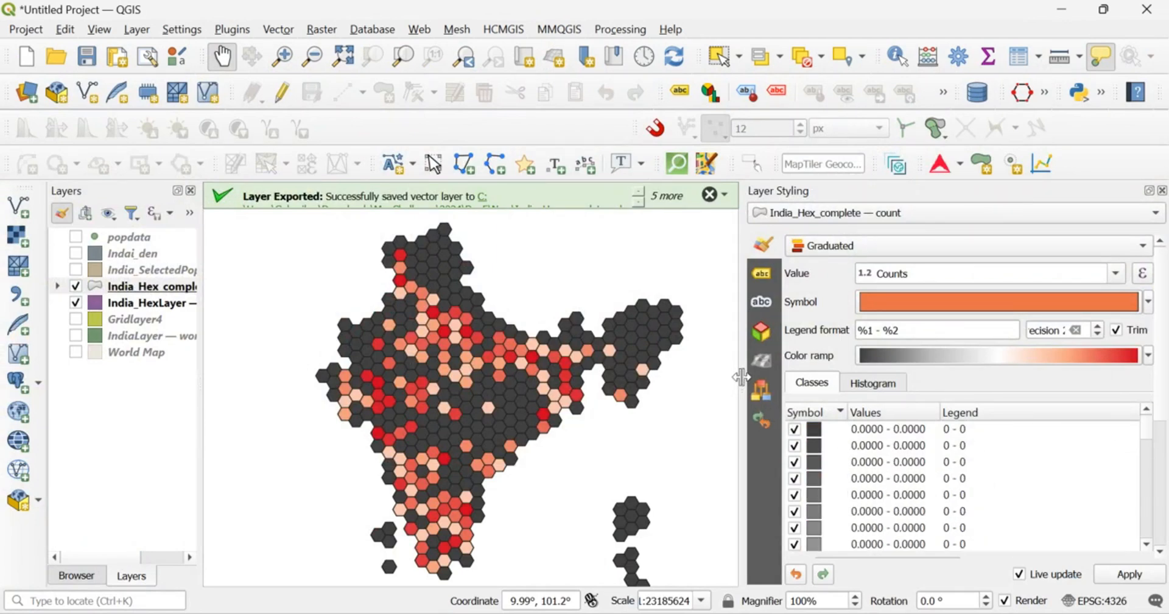
pyautogui.moveTo(741, 377)
pyautogui.mouseDown()
pyautogui.moveTo(678, 386)
pyautogui.moveTo(759, 380)
pyautogui.mouseUp()
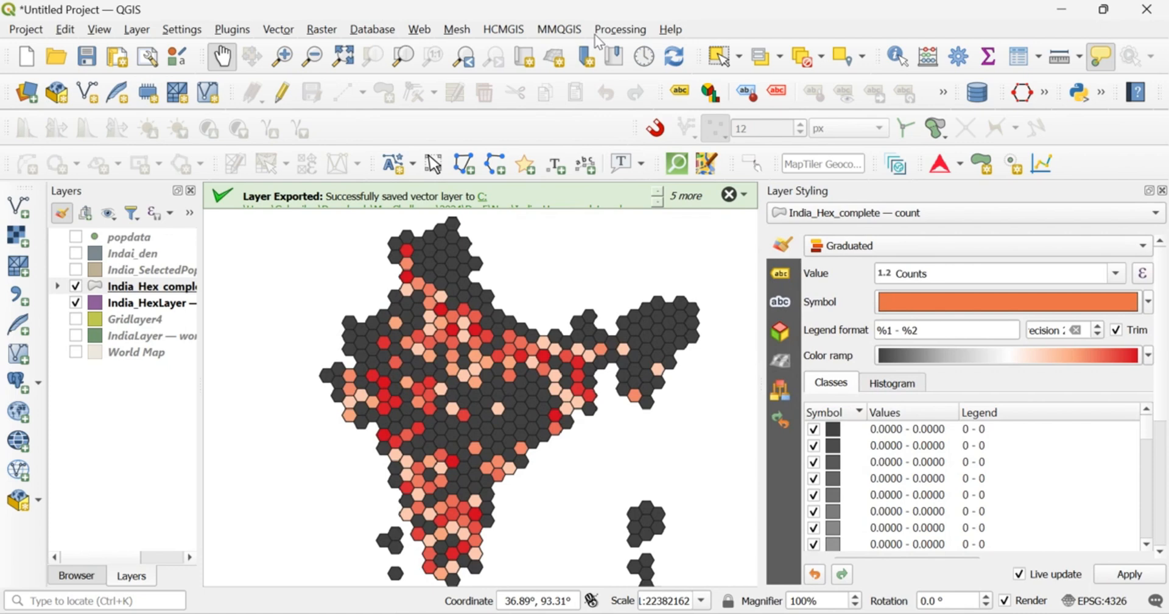
pyautogui.click(557, 30)
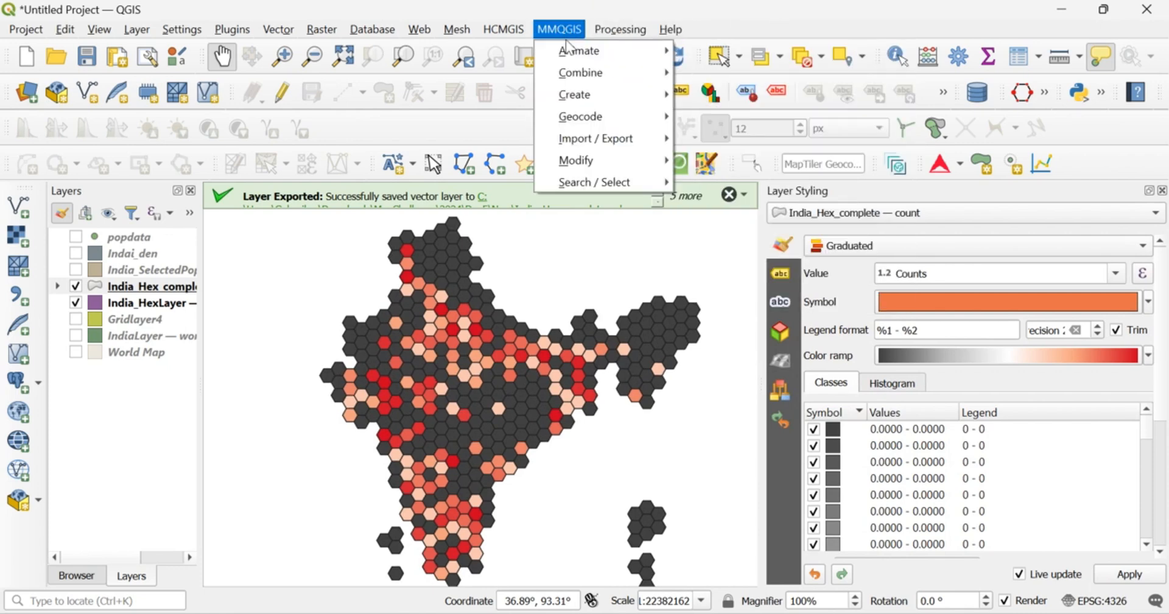
pyautogui.moveTo(578, 95)
pyautogui.click(782, 33)
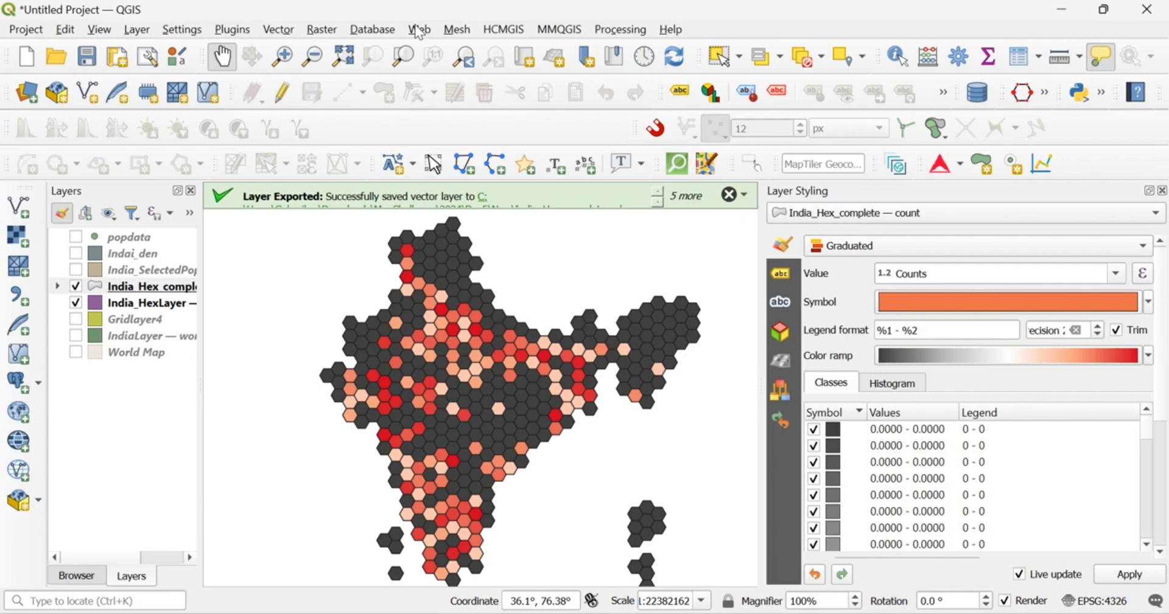
pyautogui.click(278, 29)
pyautogui.moveTo(344, 122)
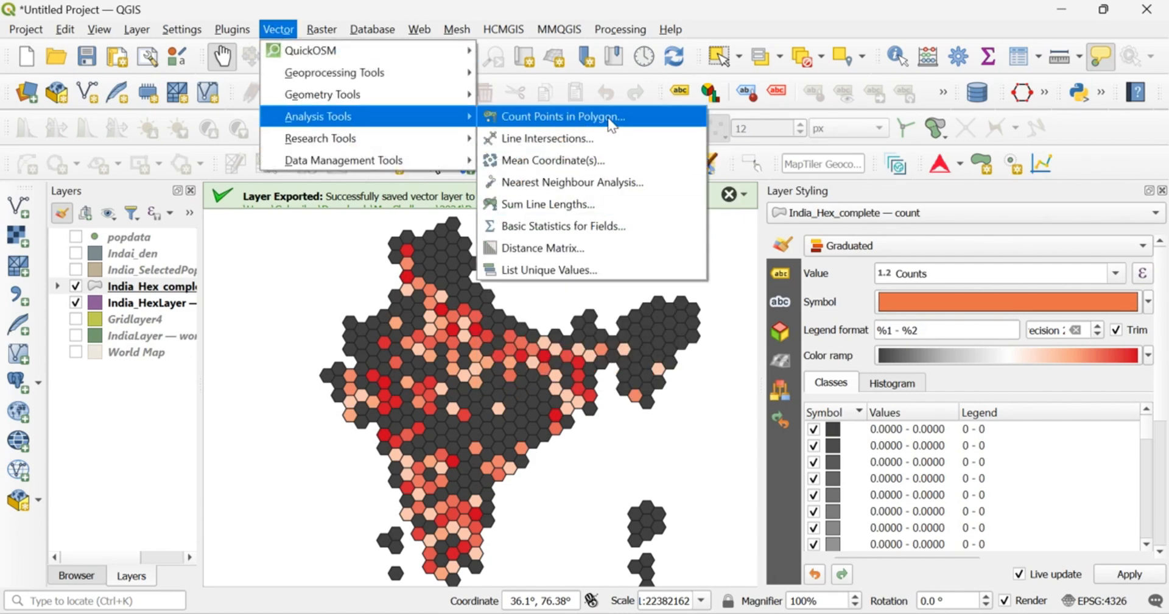
pyautogui.click(739, 16)
# Step: Switch to the browser and examine the free QGIS layout templates offered on the Layout Hub page
pyautogui.moveTo(744, 613)
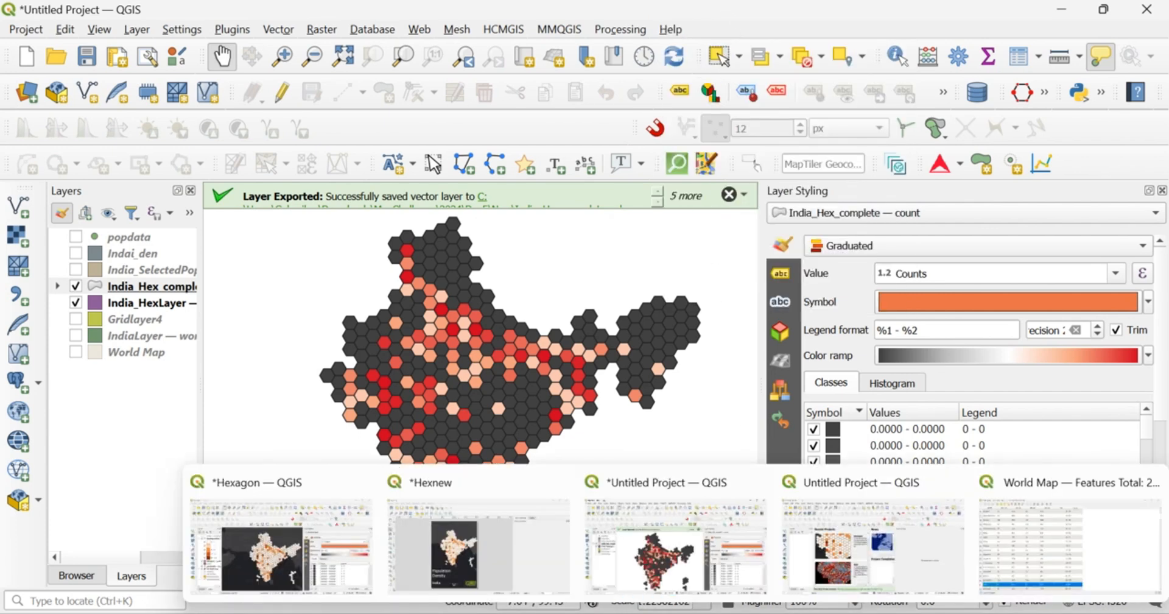
pyautogui.moveTo(481, 570)
pyautogui.click(675, 539)
pyautogui.moveTo(624, 613)
pyautogui.click(581, 479)
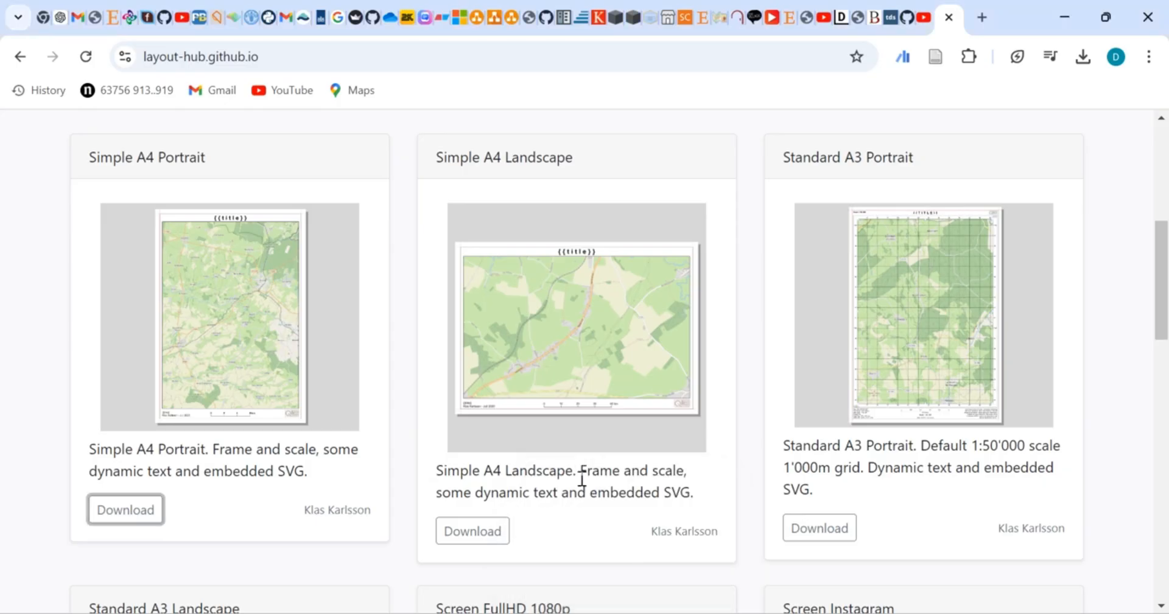
pyautogui.scroll(-6, 728, 367)
pyautogui.scroll(12, 728, 366)
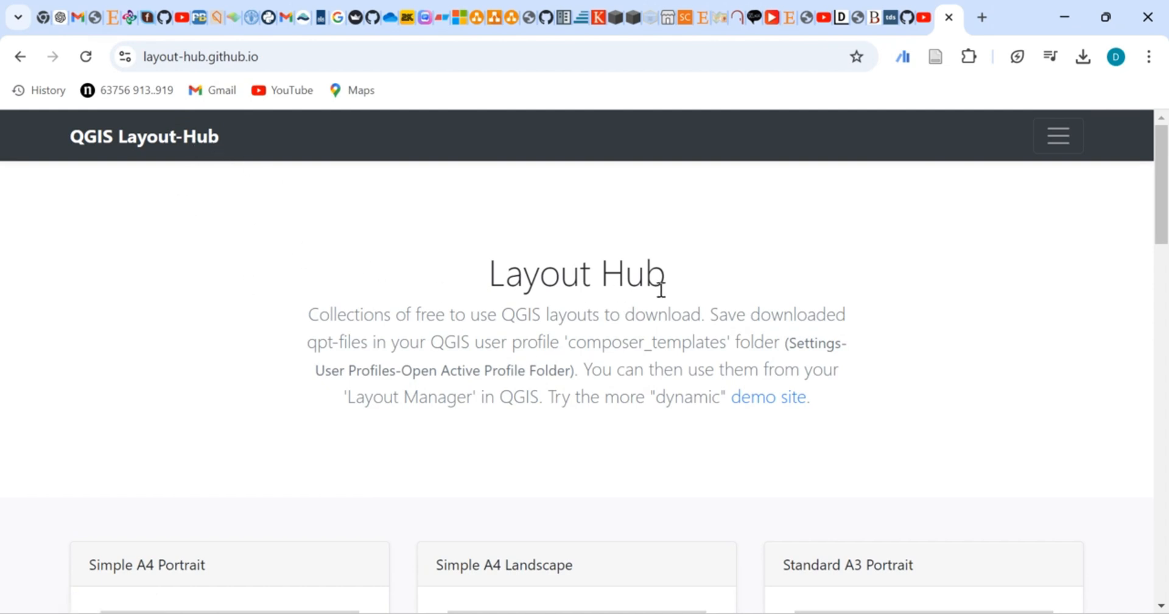
pyautogui.scroll(-7, 638, 365)
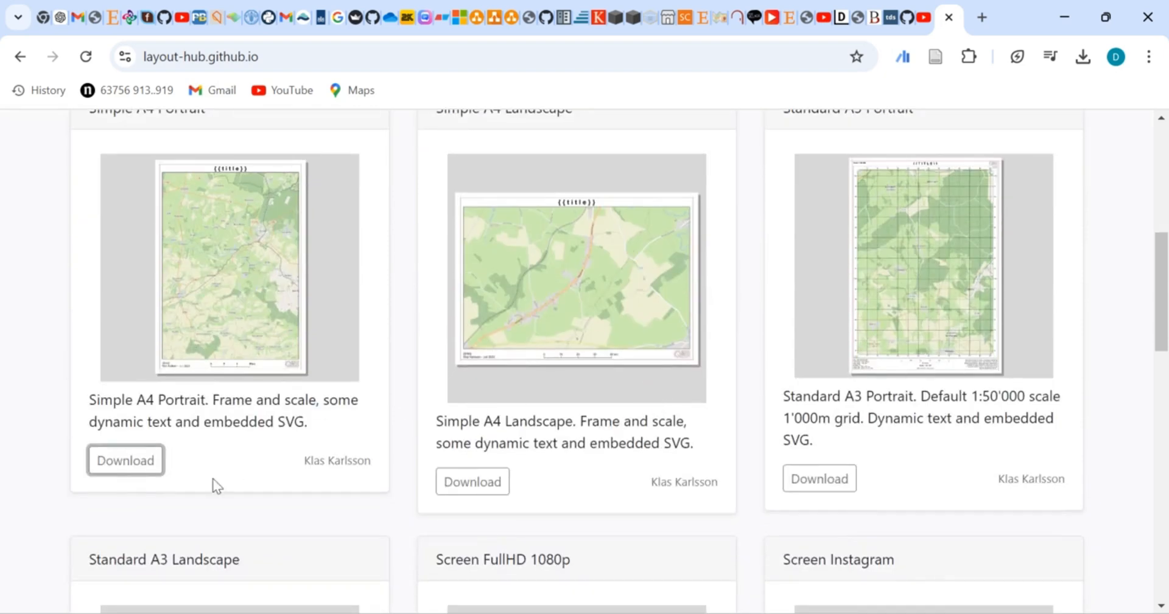
pyautogui.click(129, 465)
pyautogui.scroll(-1, 719, 329)
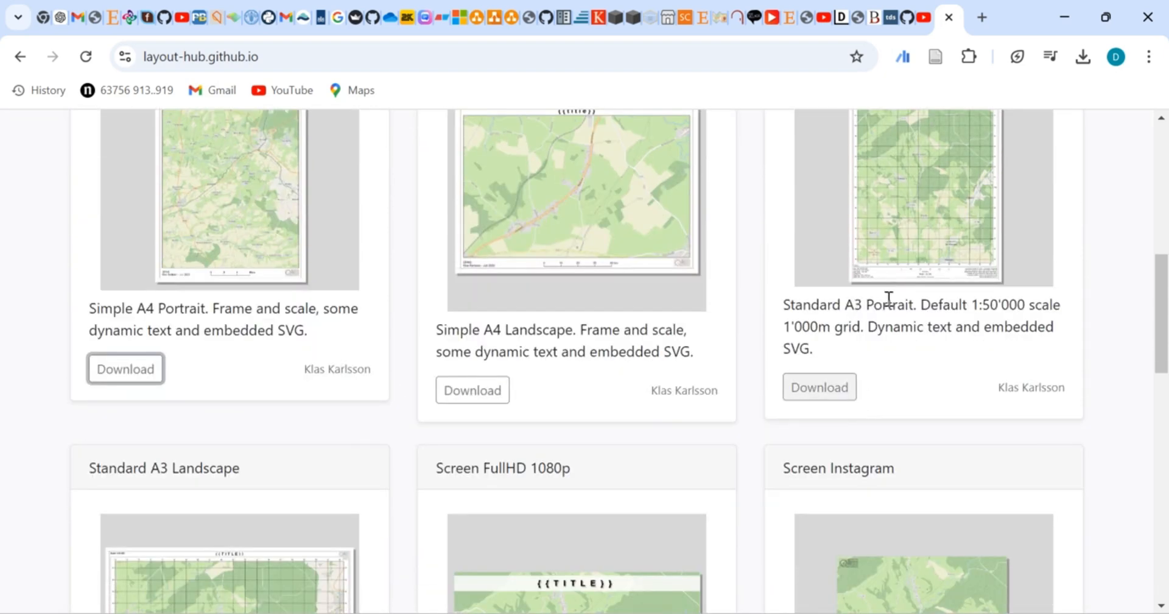
pyautogui.scroll(-2, 828, 414)
pyautogui.scroll(-3, 816, 423)
# Step: Switch to the Hexnew print layout in QGIS and view the item properties of its main map
pyautogui.moveTo(673, 612)
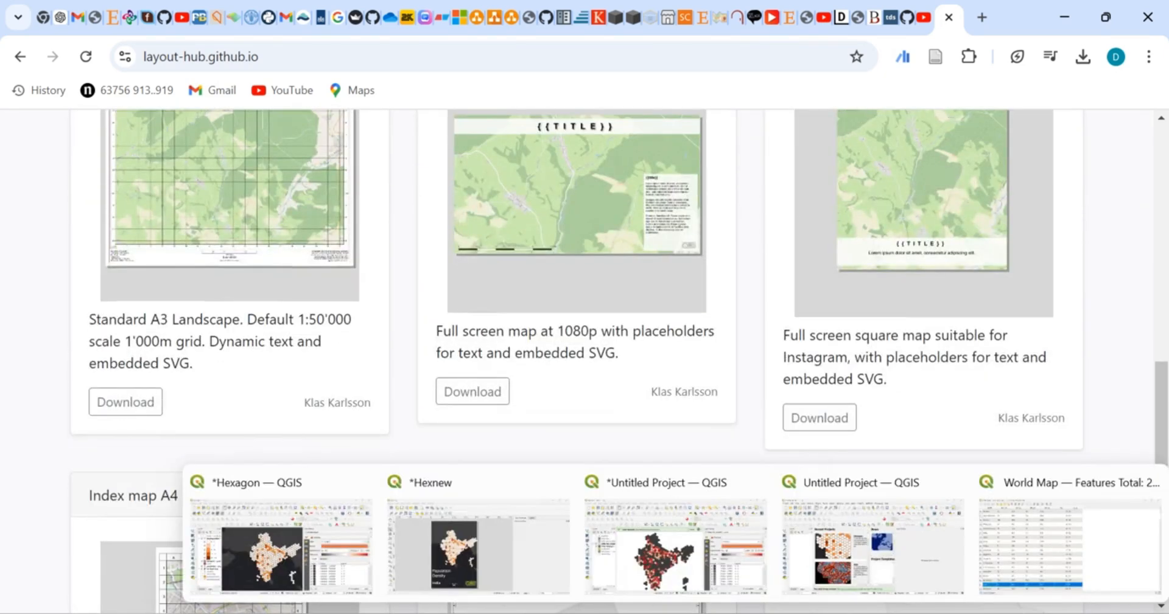
pyautogui.click(489, 558)
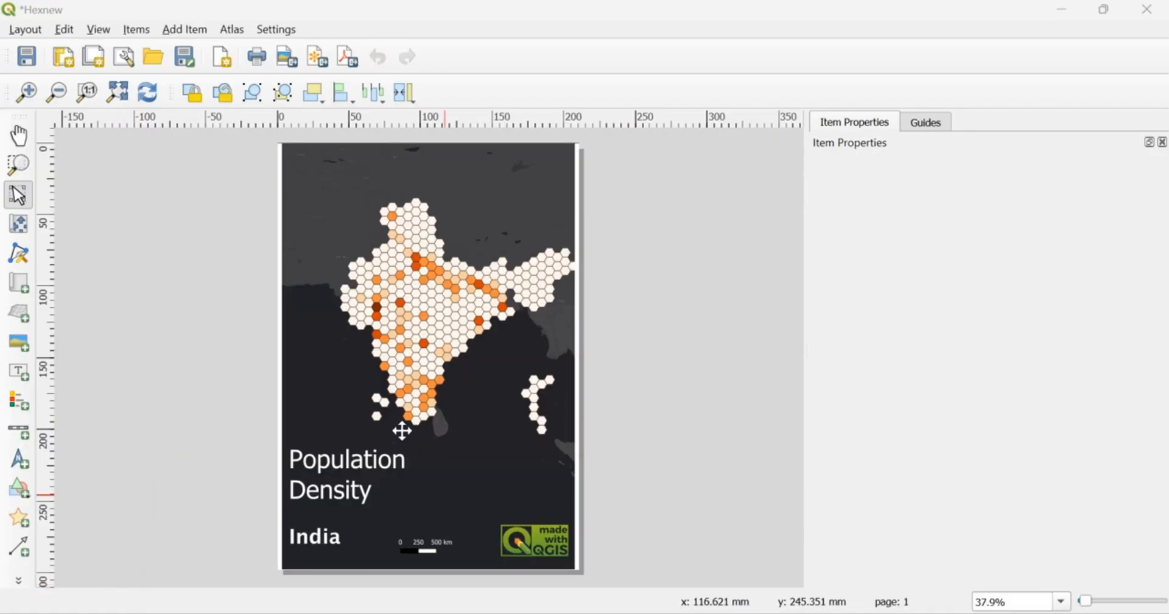
pyautogui.click(23, 30)
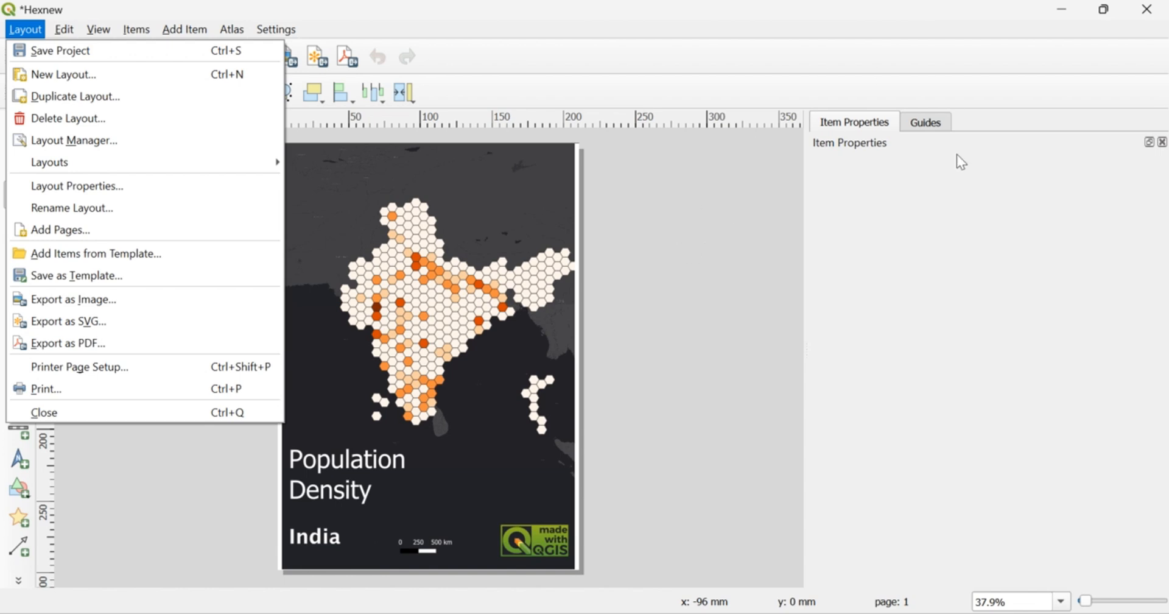
pyautogui.click(496, 182)
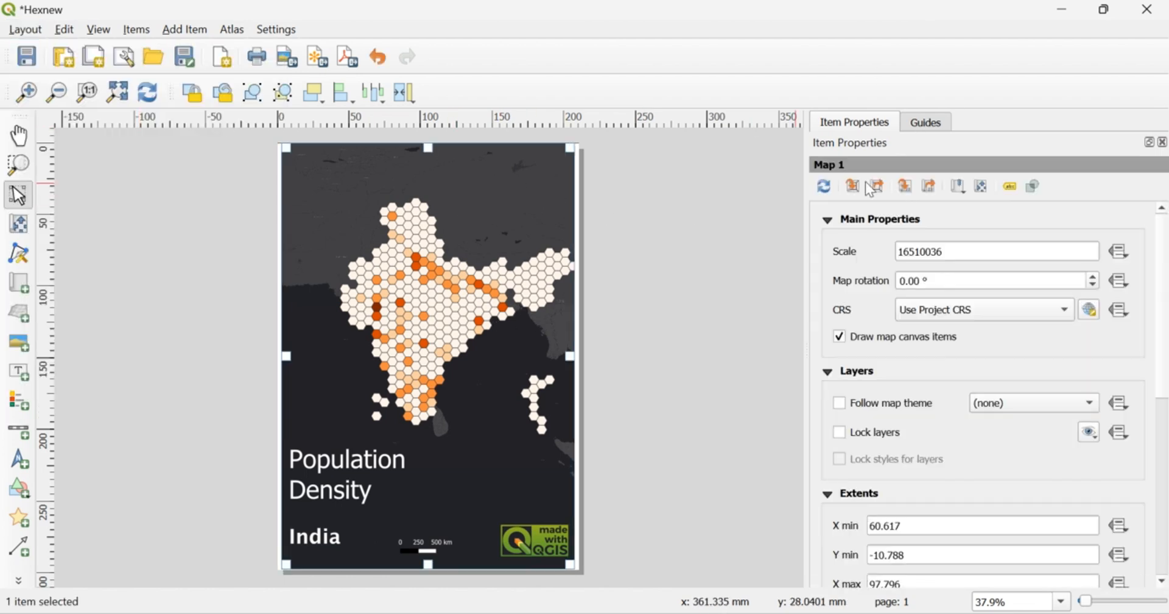
pyautogui.click(580, 181)
pyautogui.click(803, 612)
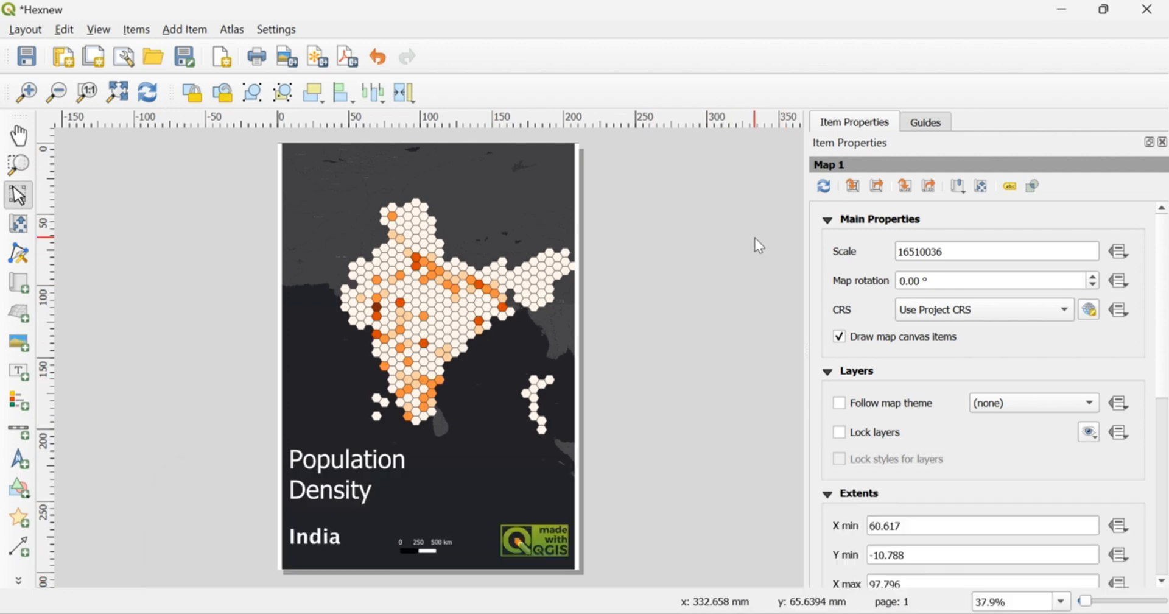
# Step: Compare the untitled project's hexagon map with the Hexagon project's map and the finished Hexnew print layout
pyautogui.moveTo(797, 613)
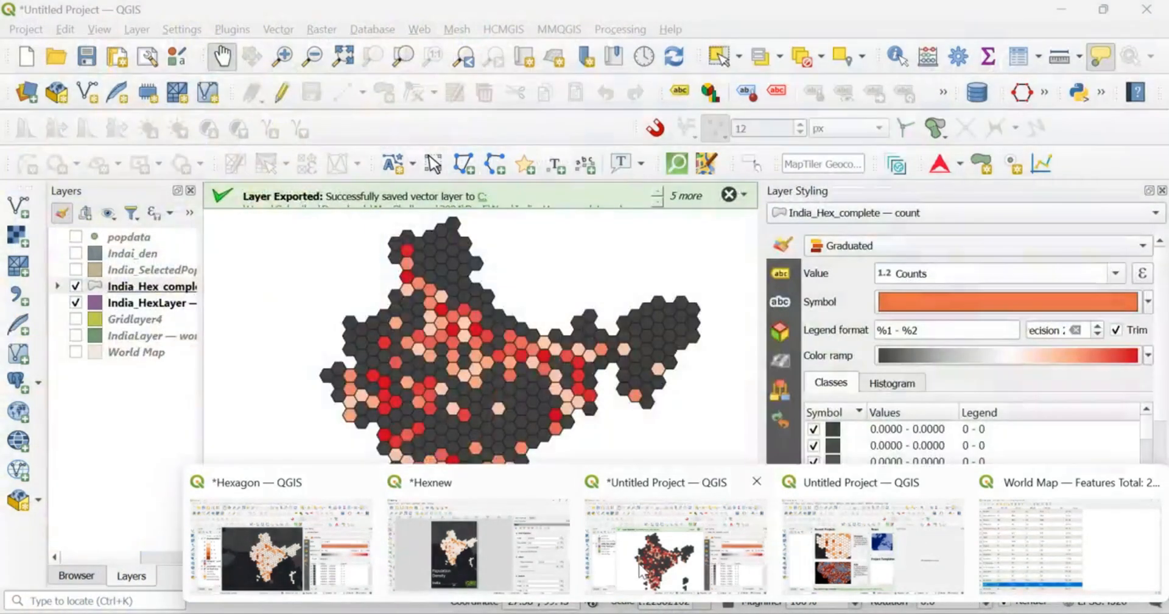
pyautogui.click(674, 539)
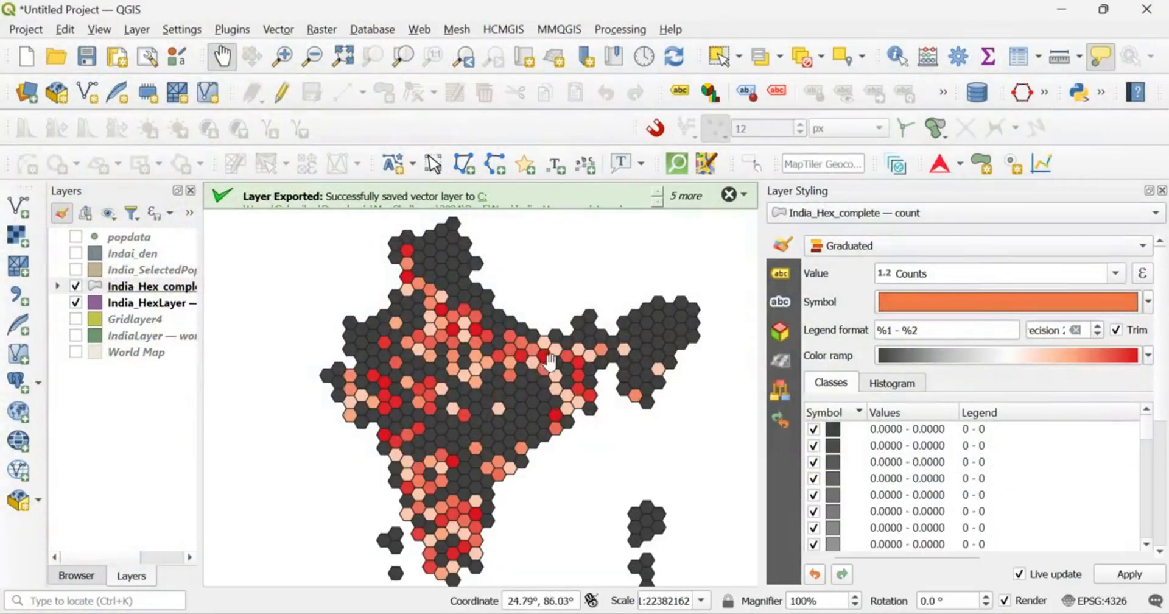
pyautogui.moveTo(797, 612)
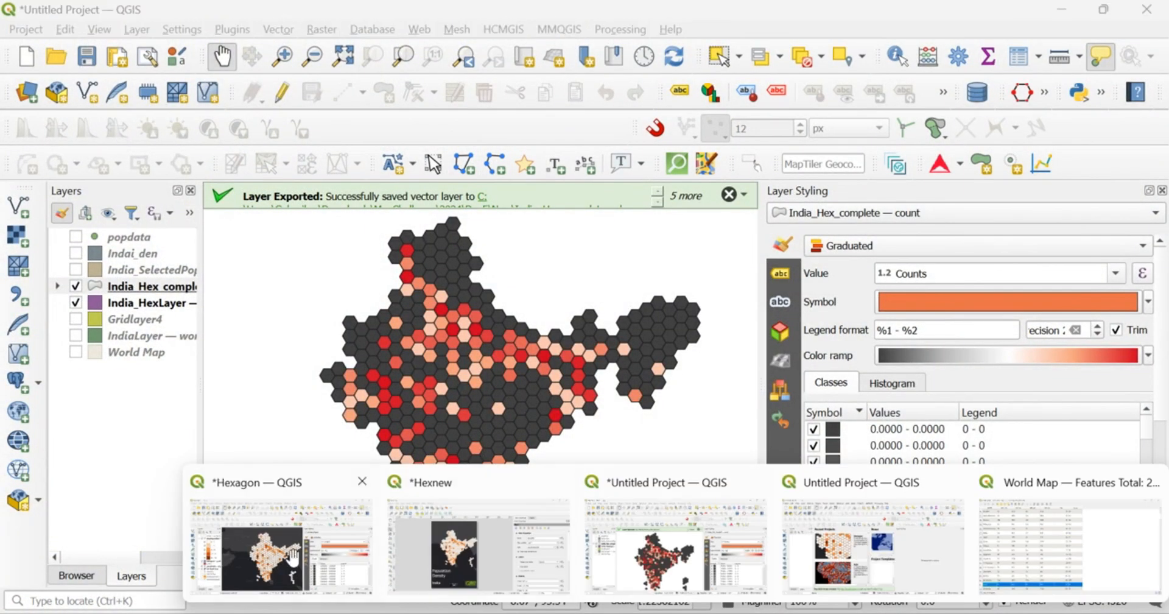
pyautogui.click(274, 542)
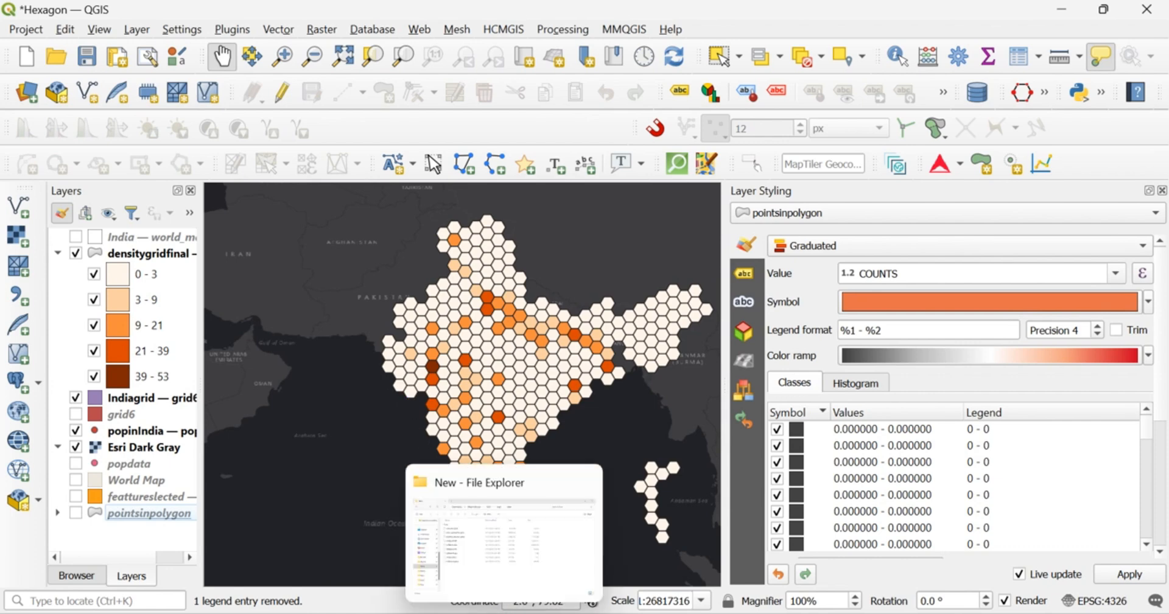
pyautogui.moveTo(797, 612)
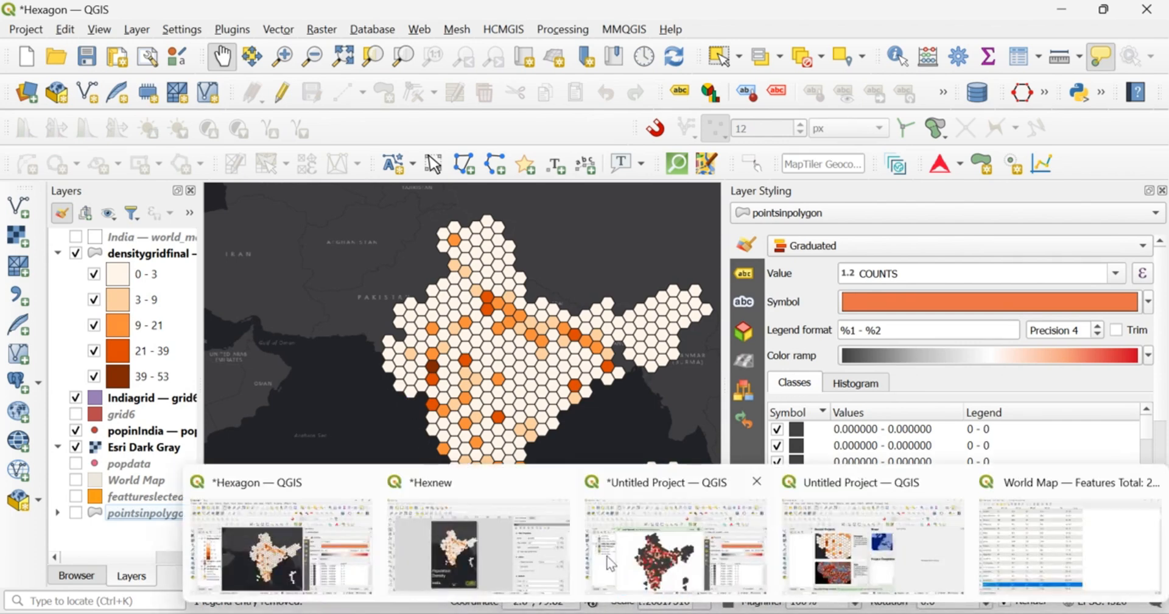
pyautogui.click(459, 553)
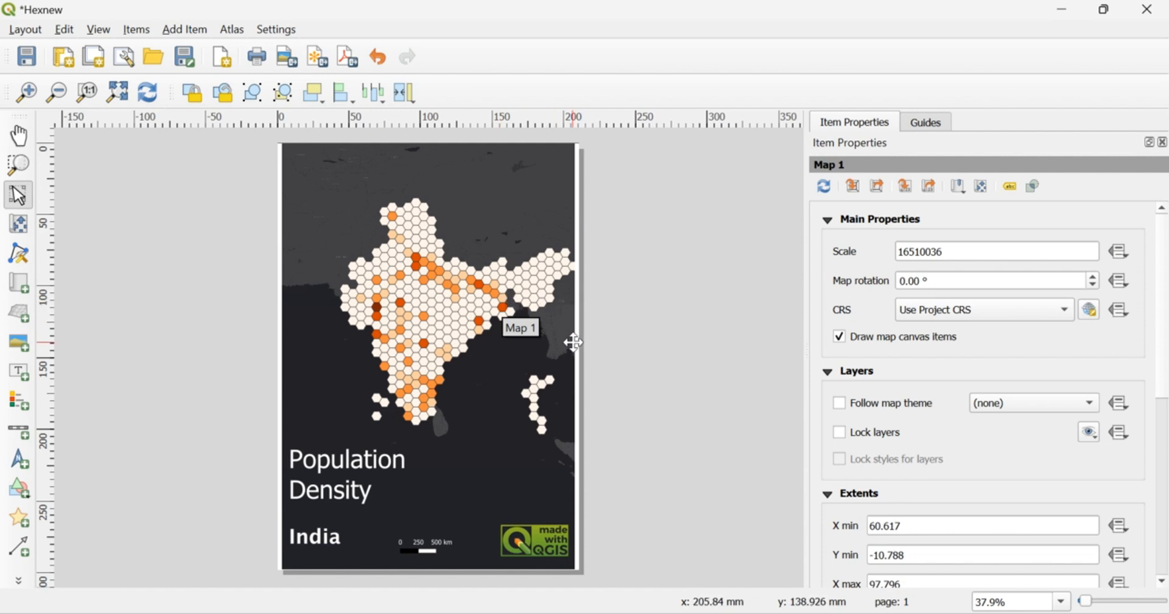
pyautogui.click(1083, 612)
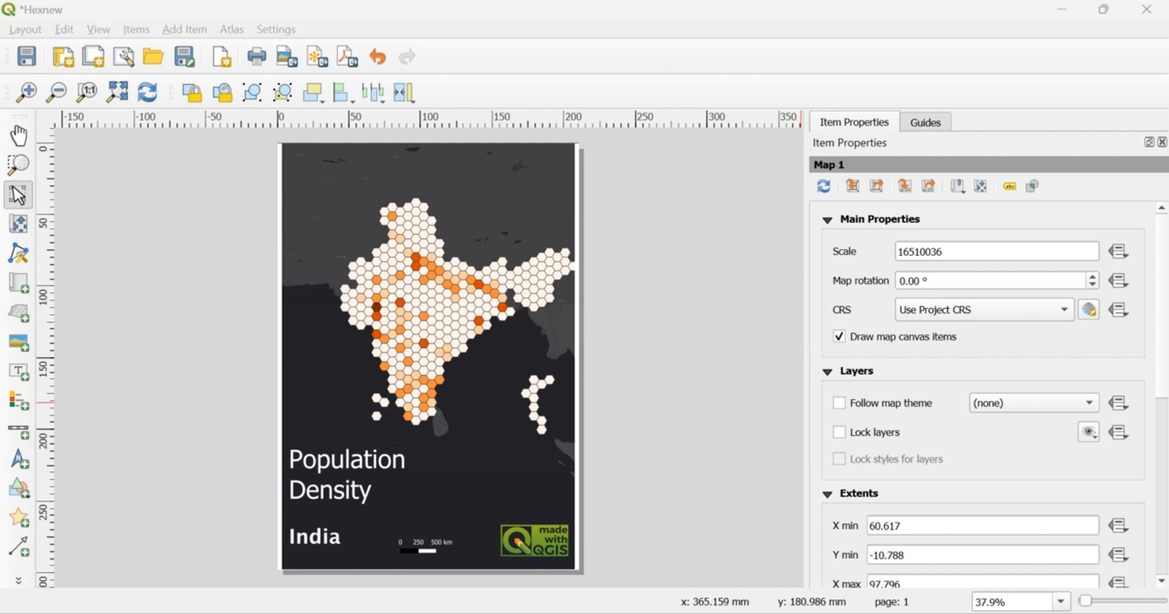